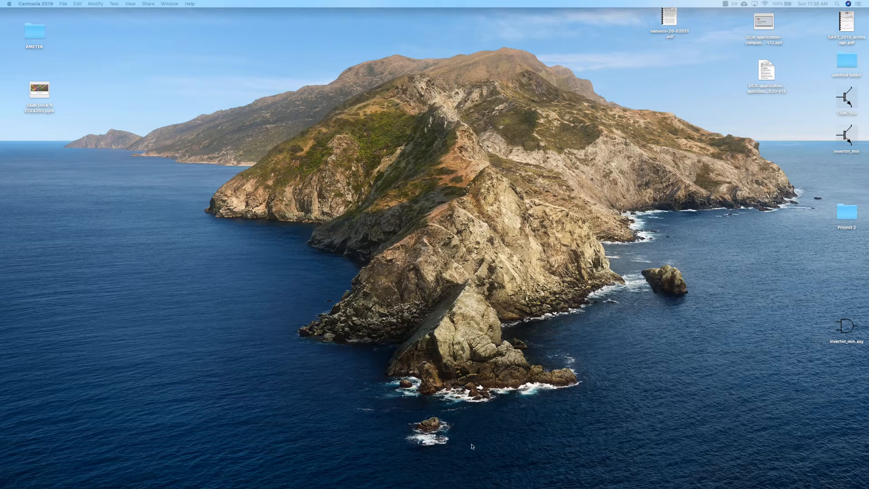
# Step: Switch to LTspice and start a new, blank schematic
pyautogui.moveTo(476, 488)
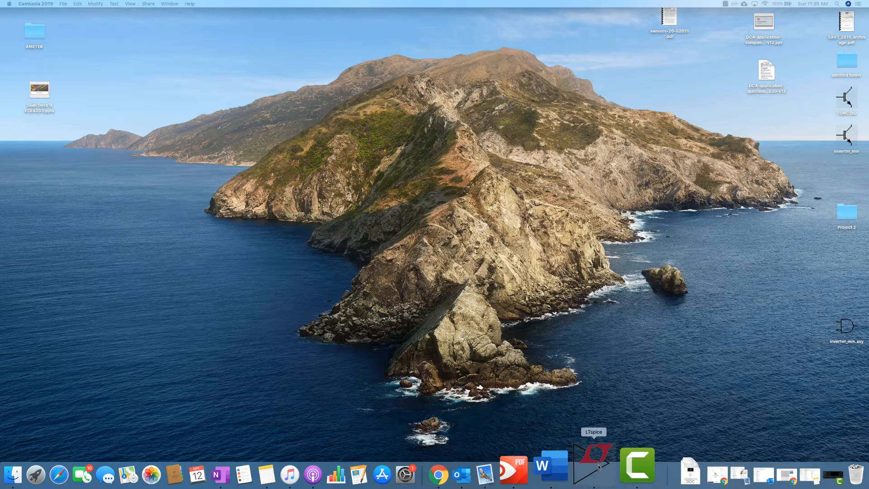
pyautogui.click(598, 467)
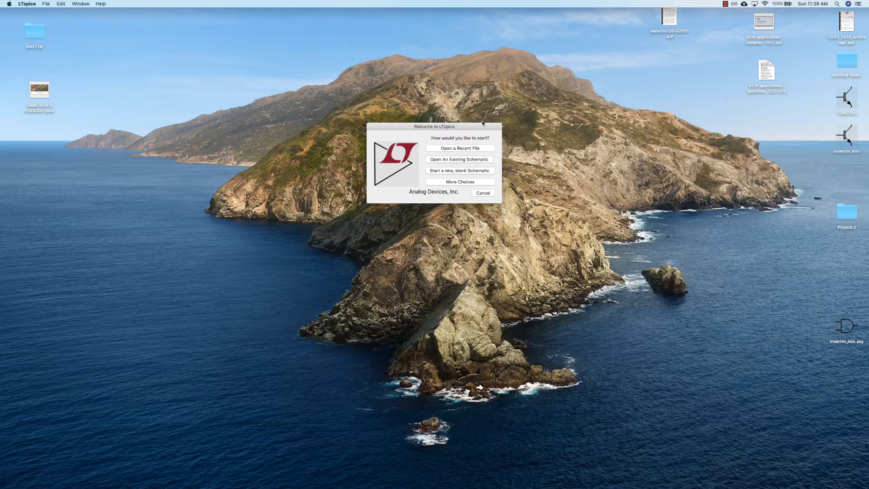
pyautogui.moveTo(477, 126); pyautogui.dragTo(462, 147)
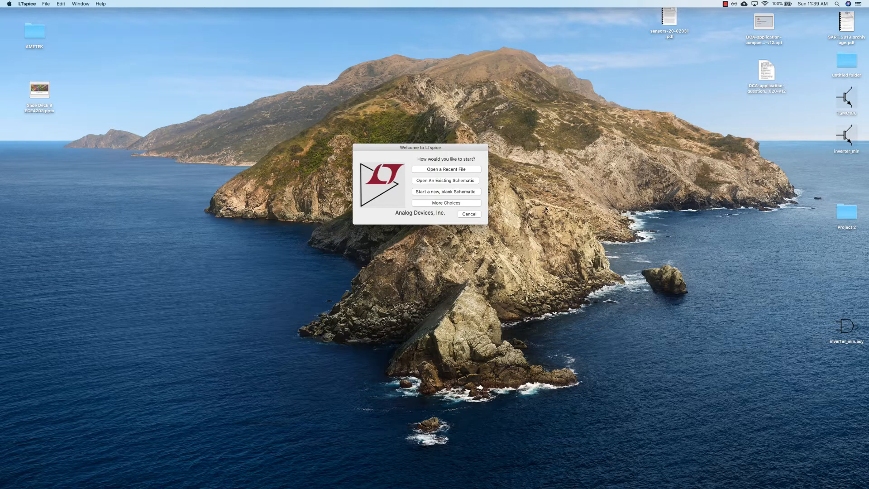
pyautogui.click(462, 192)
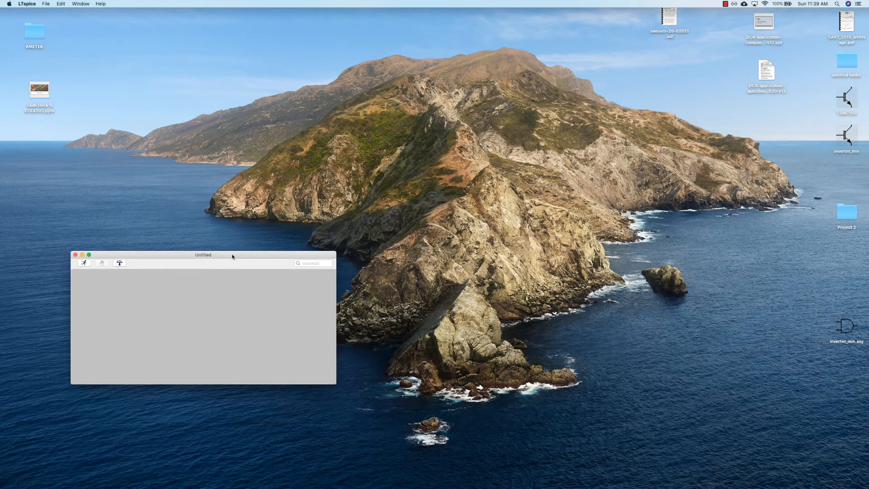
# Step: Enlarge the blank schematic window and reposition it near the middle of the desktop
pyautogui.moveTo(233, 259); pyautogui.dragTo(389, 60)
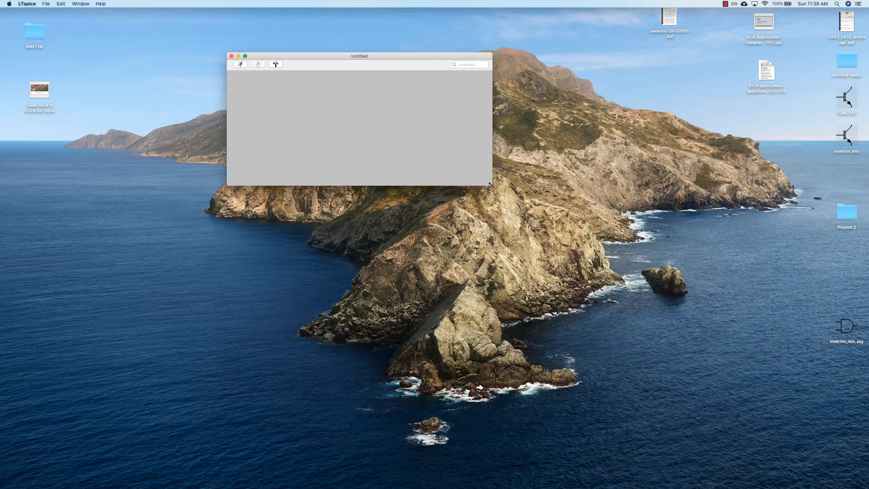
pyautogui.moveTo(491, 184); pyautogui.dragTo(714, 404)
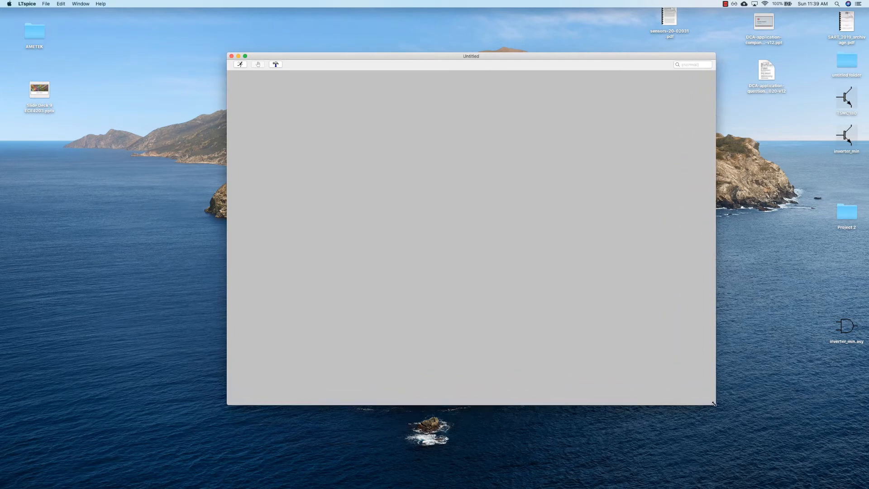
pyautogui.moveTo(598, 59); pyautogui.dragTo(568, 69)
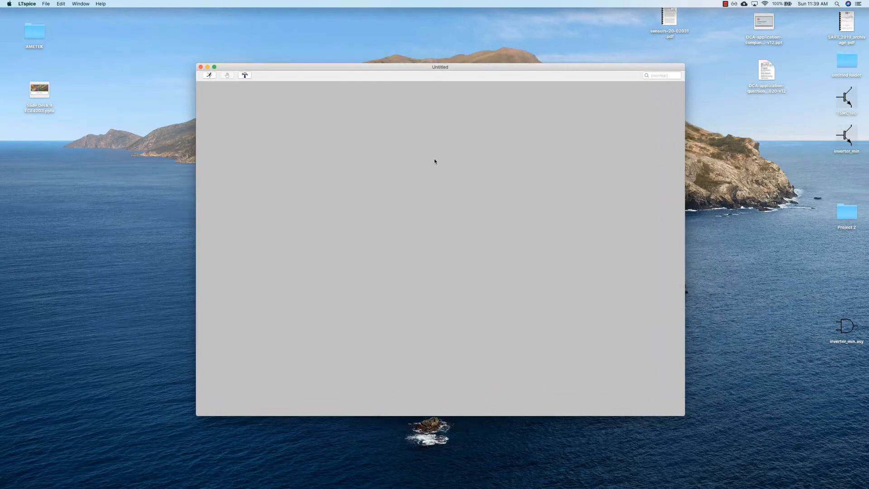
# Step: Place one nmos4 transistor near the middle of the schematic
pyautogui.rightClick(459, 175)
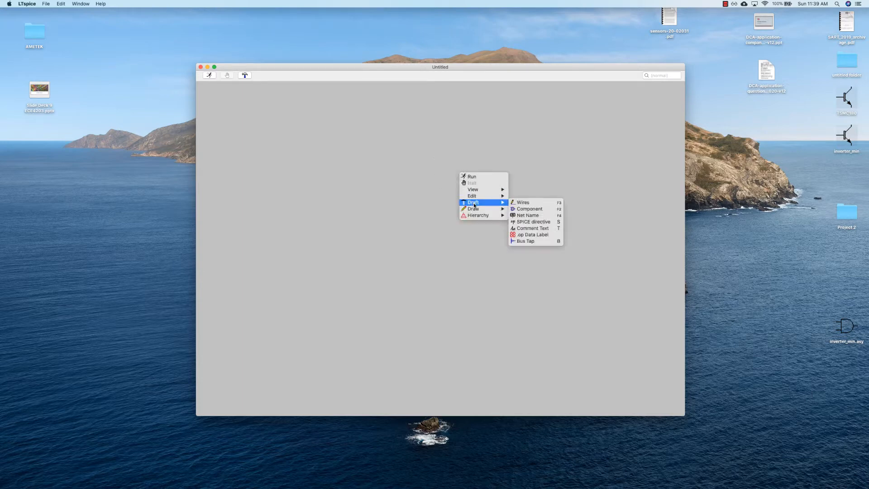
pyautogui.moveTo(477, 207)
pyautogui.click(529, 209)
pyautogui.scroll(-3, 492, 246)
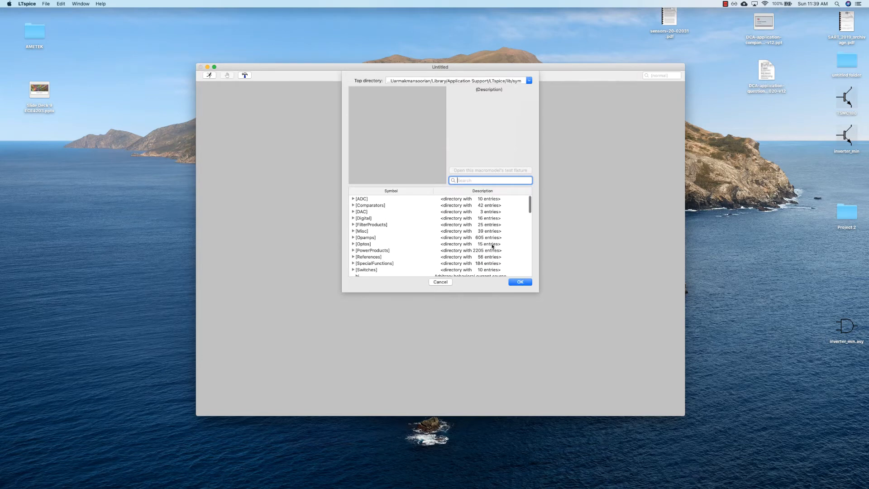
pyautogui.scroll(-10, 492, 247)
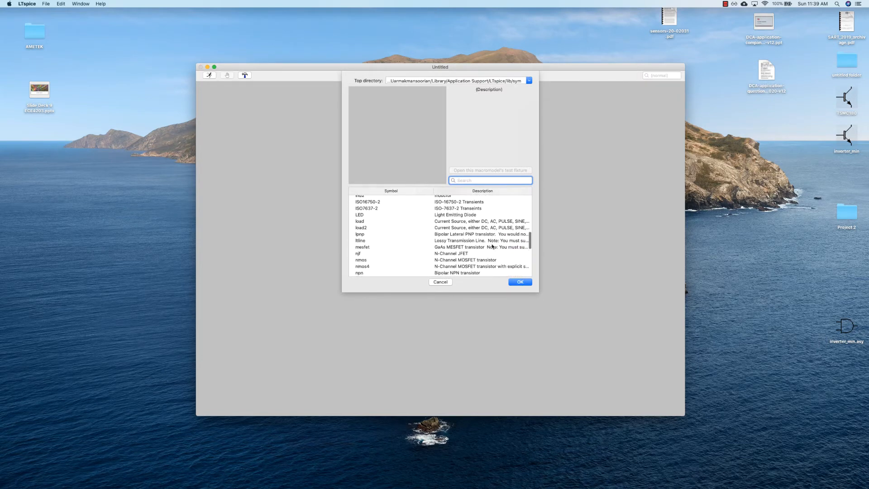
pyautogui.scroll(-2, 492, 247)
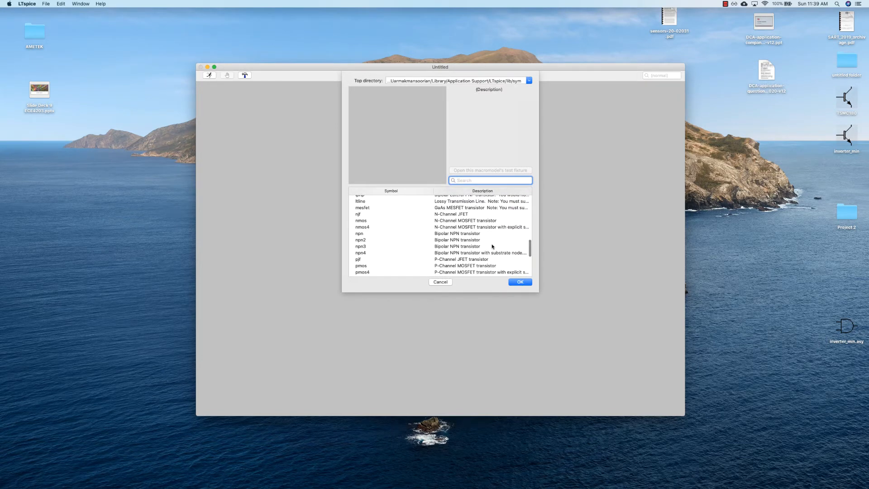
pyautogui.click(365, 228)
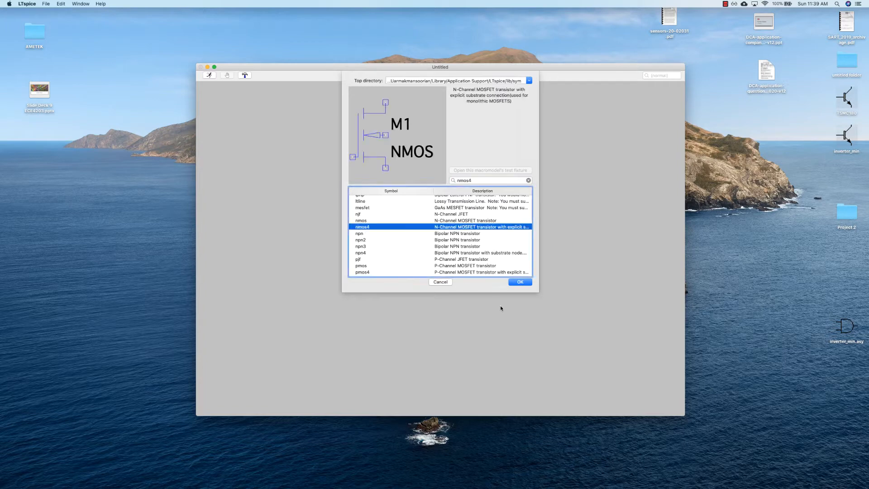
pyautogui.click(523, 282)
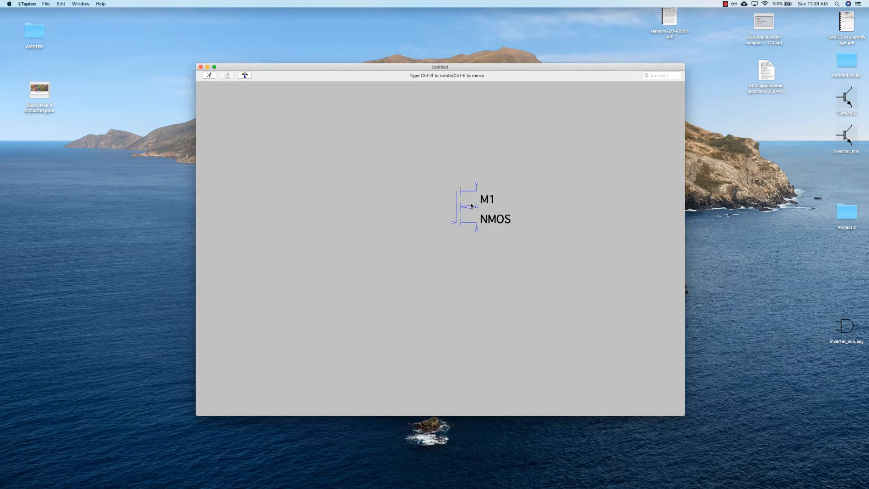
pyautogui.click(455, 229)
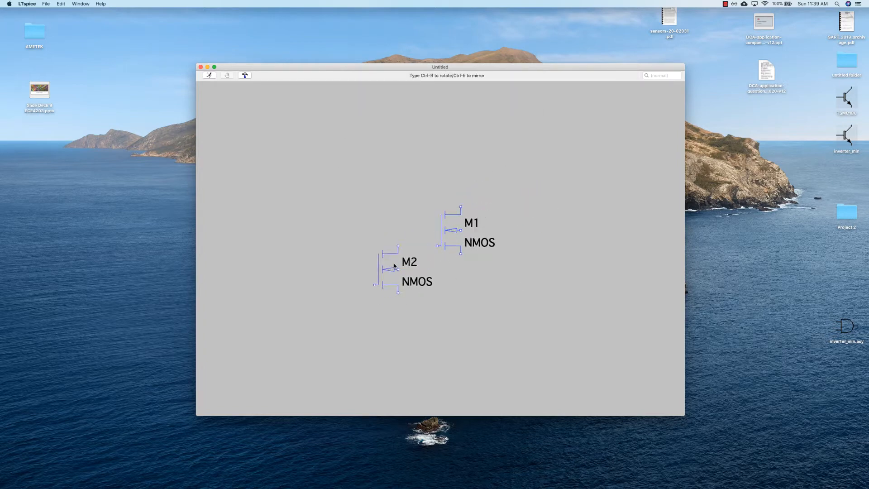
pyautogui.press('Escape')
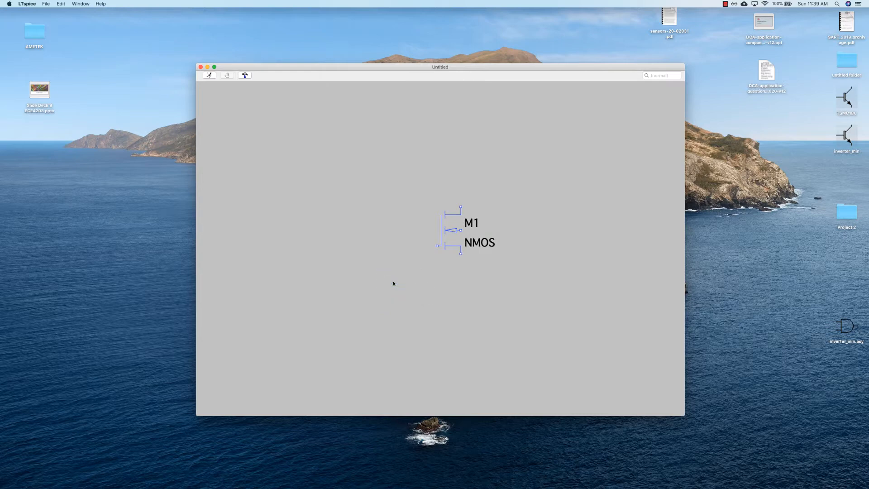
# Step: Place one pmos4 transistor directly above the NMOS, vertically aligned with it and leaving a gap between them
pyautogui.rightClick(404, 294)
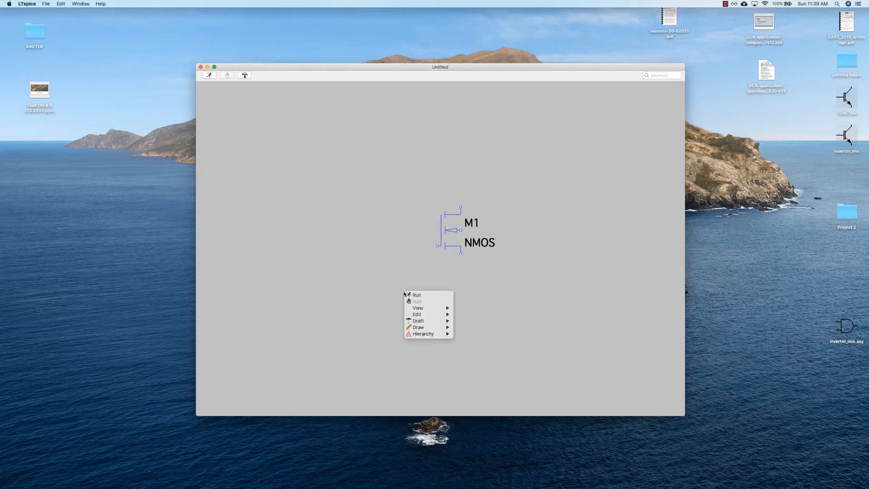
pyautogui.moveTo(422, 327)
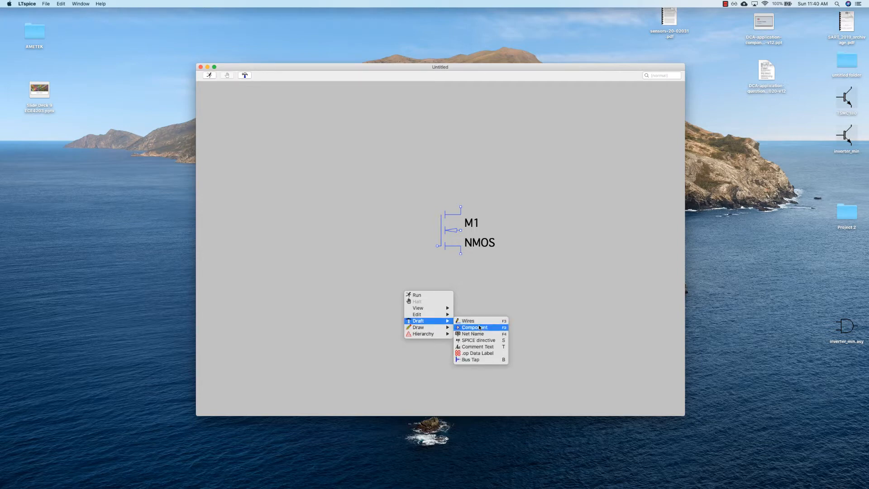
pyautogui.click(479, 325)
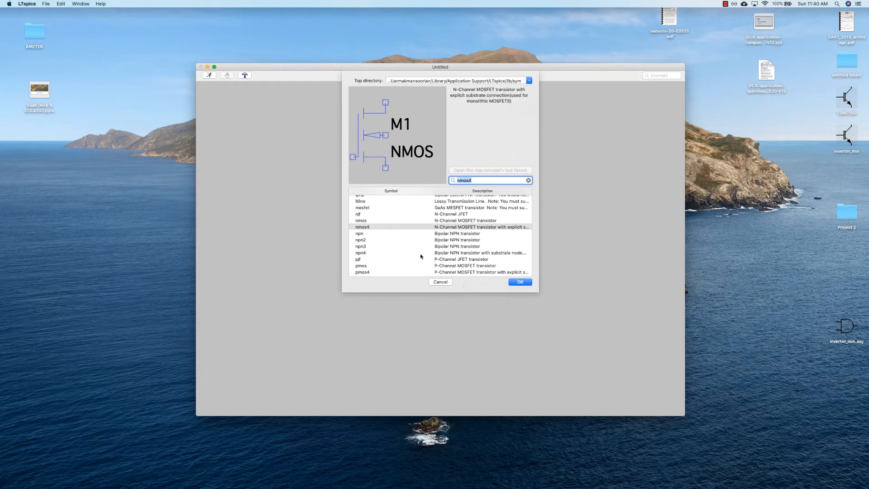
pyautogui.scroll(-2, 420, 257)
pyautogui.click(372, 260)
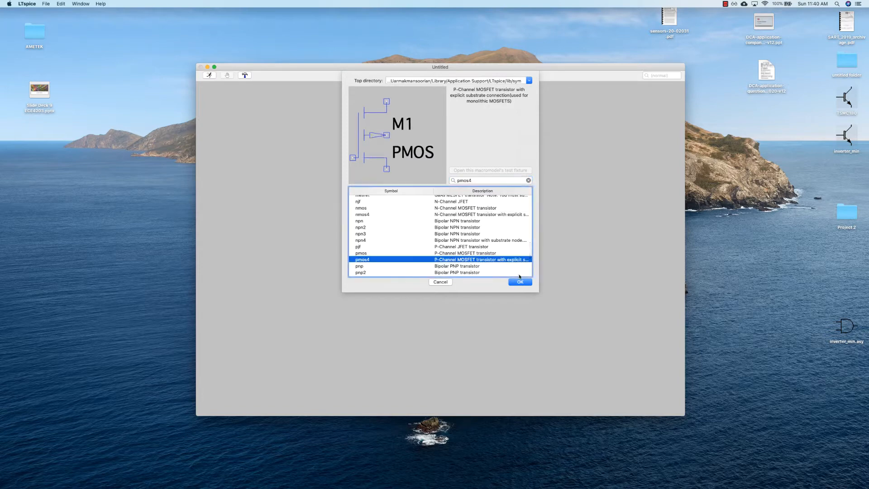
pyautogui.click(521, 282)
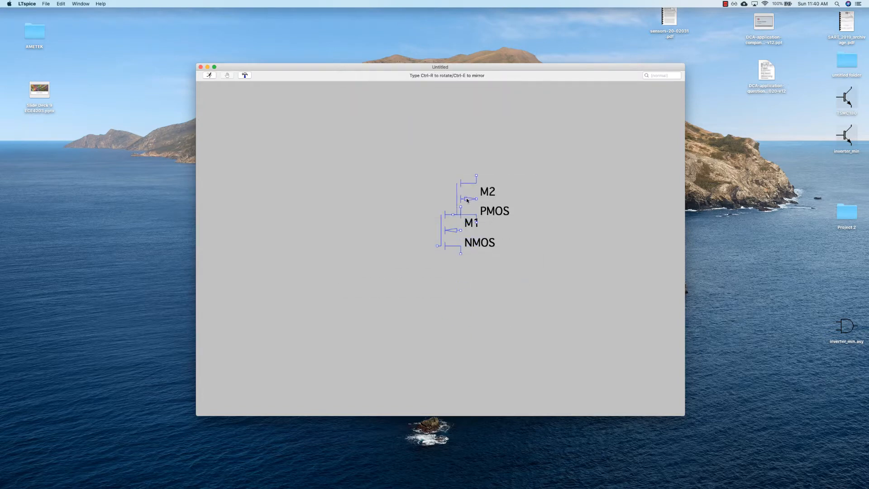
pyautogui.click(456, 152)
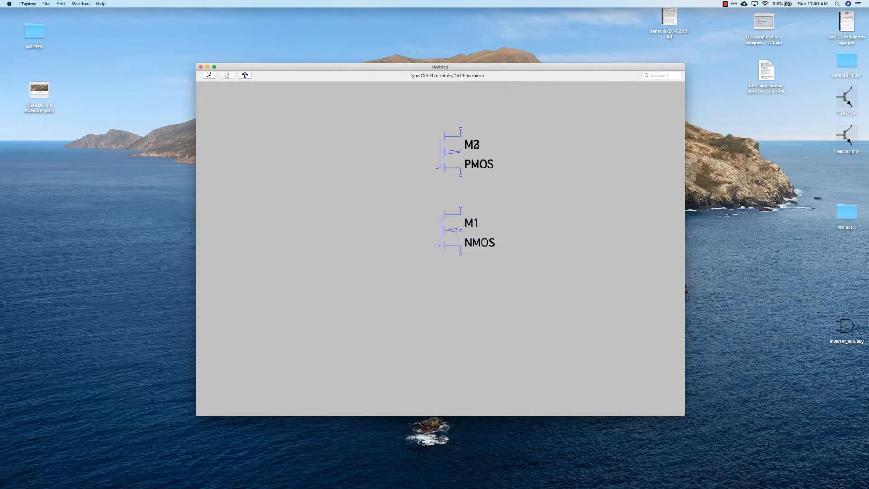
pyautogui.press('Escape')
# Step: Wire the lower terminal of the PMOS straight down to the upper terminal of the NMOS
pyautogui.rightClick(545, 177)
pyautogui.moveTo(558, 204)
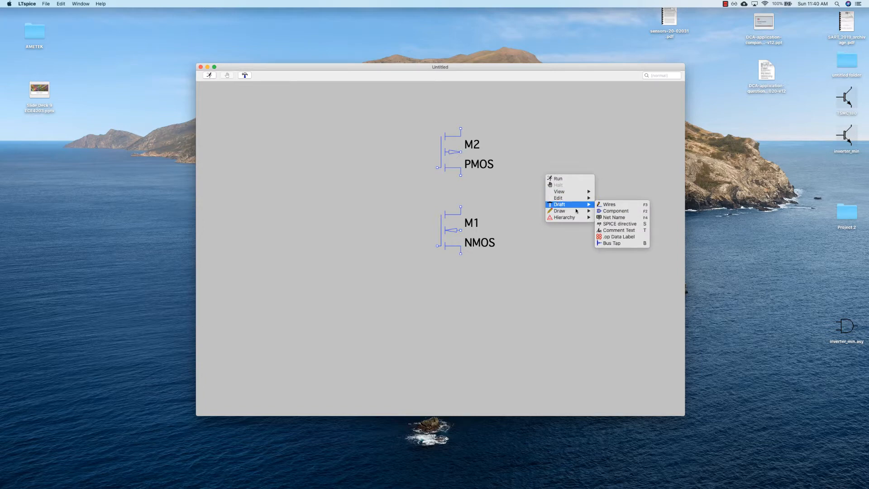
pyautogui.click(609, 204)
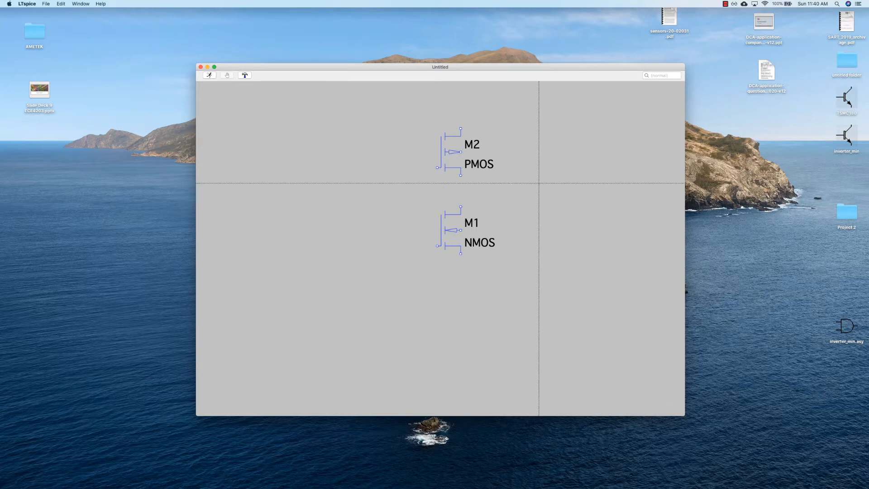
pyautogui.click(461, 175)
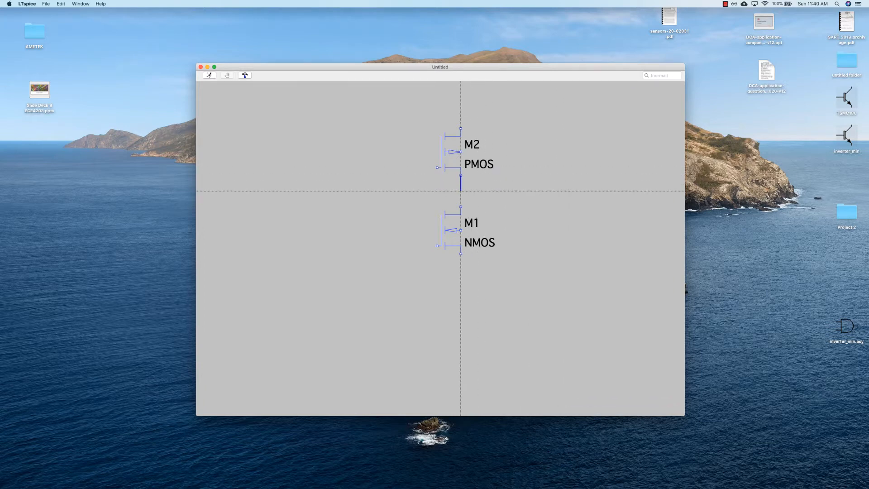
pyautogui.click(460, 207)
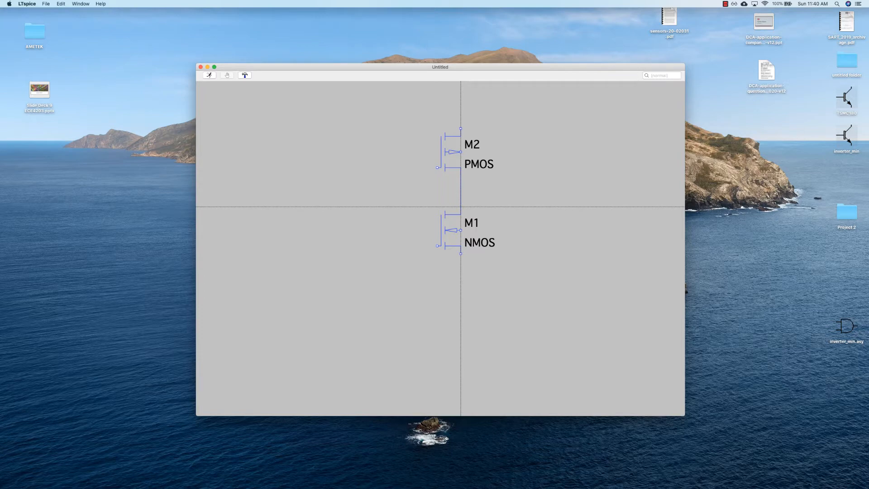
# Step: Wire the PMOS gate to the NMOS gate with a rectangular run outside the transistors on the gate side
pyautogui.click(437, 168)
pyautogui.click(406, 167)
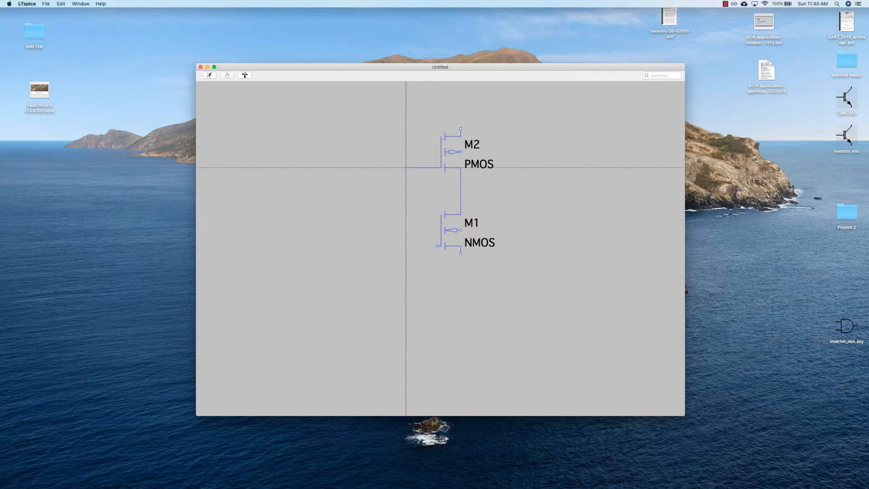
pyautogui.click(406, 246)
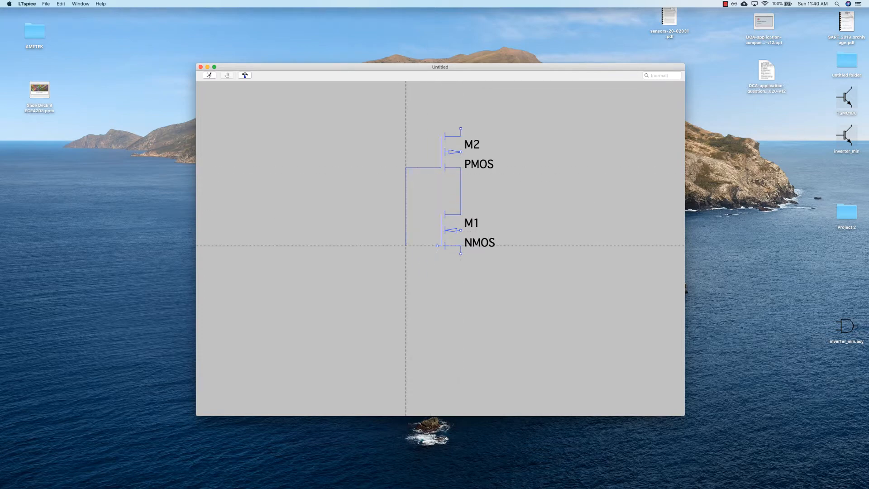
pyautogui.click(440, 246)
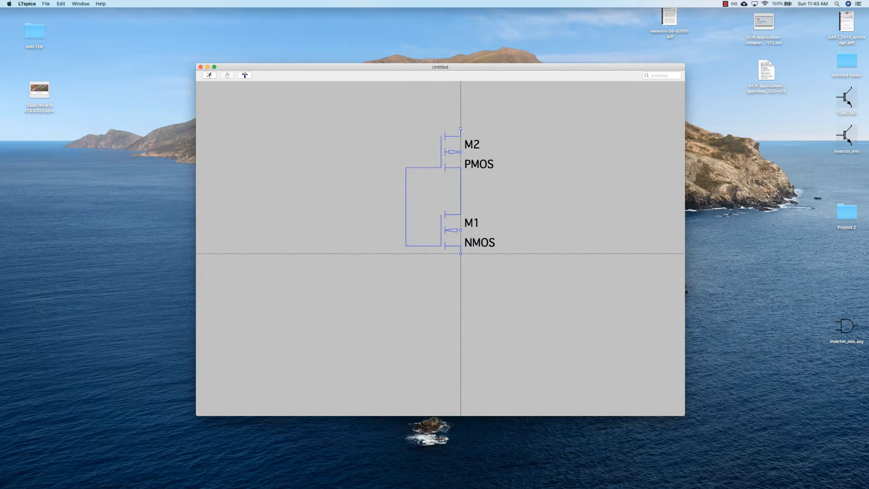
# Step: Extend a short vertical wire downward from the lower terminal of the NMOS and finish wiring
pyautogui.click(461, 253)
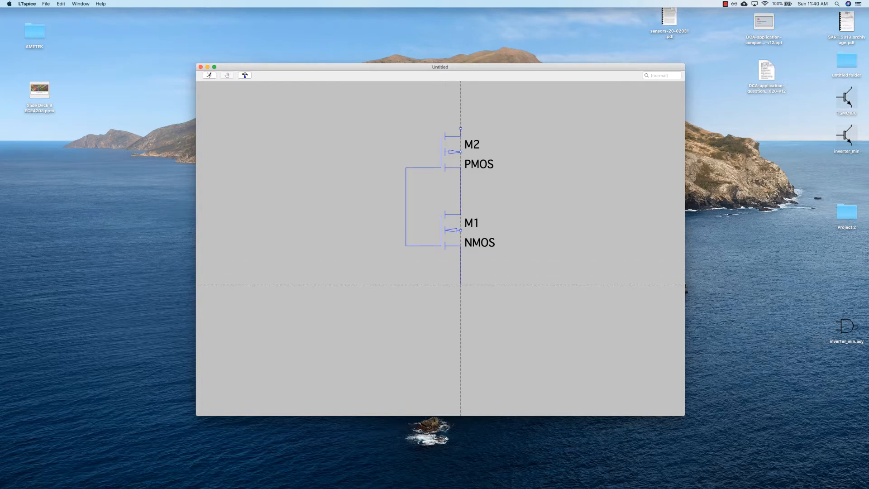
pyautogui.click(461, 284)
pyautogui.press('Escape')
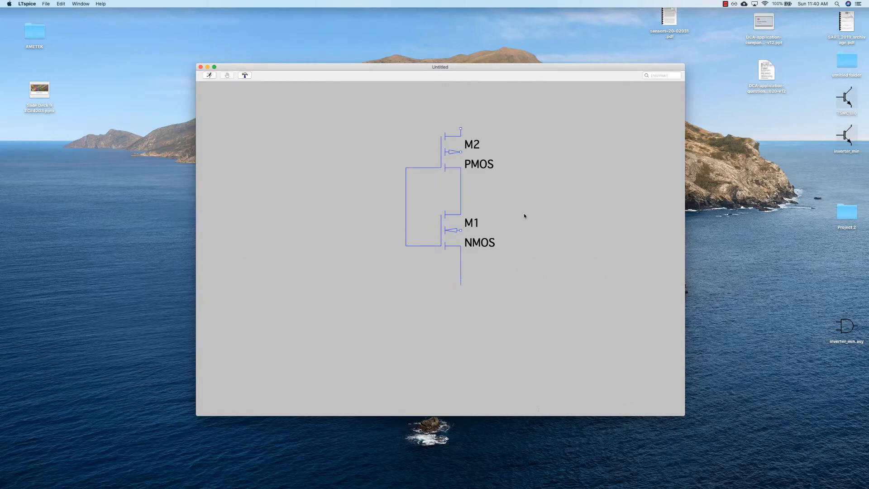
# Step: Wire the NMOS substrate terminal around its label and back to the vertical wire below its lower terminal
pyautogui.rightClick(511, 180)
pyautogui.moveTo(539, 217)
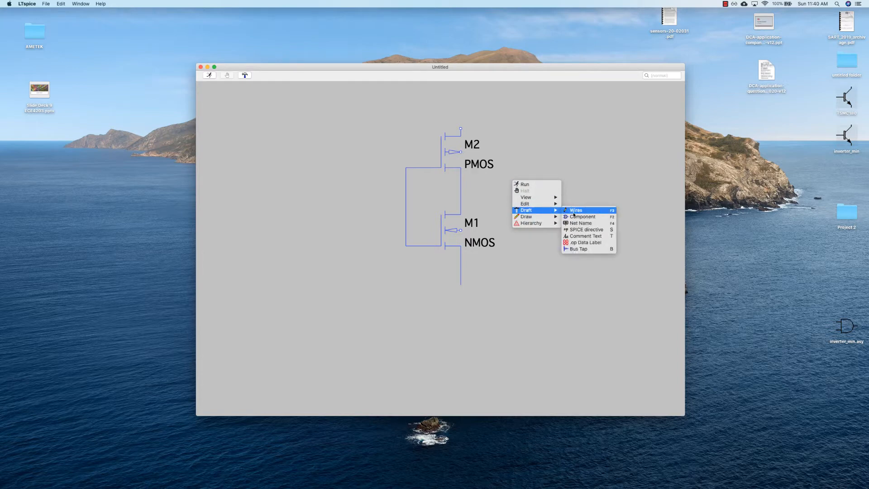
pyautogui.click(574, 212)
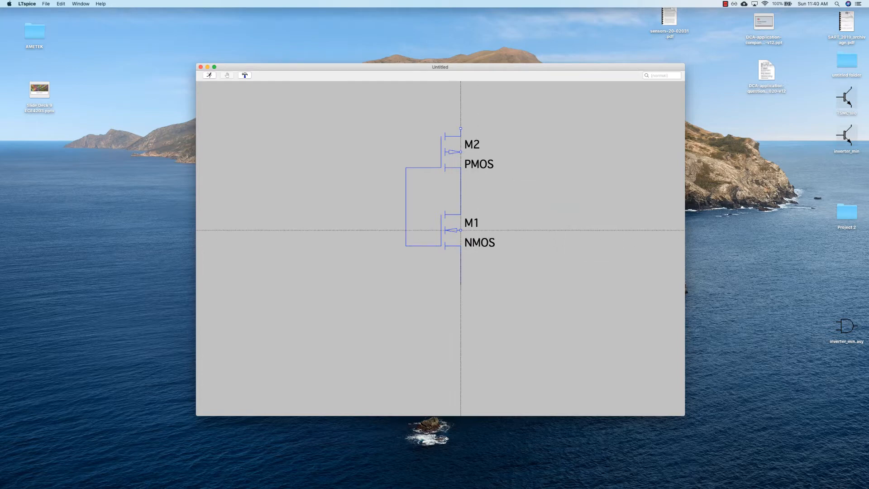
pyautogui.click(461, 230)
pyautogui.click(500, 230)
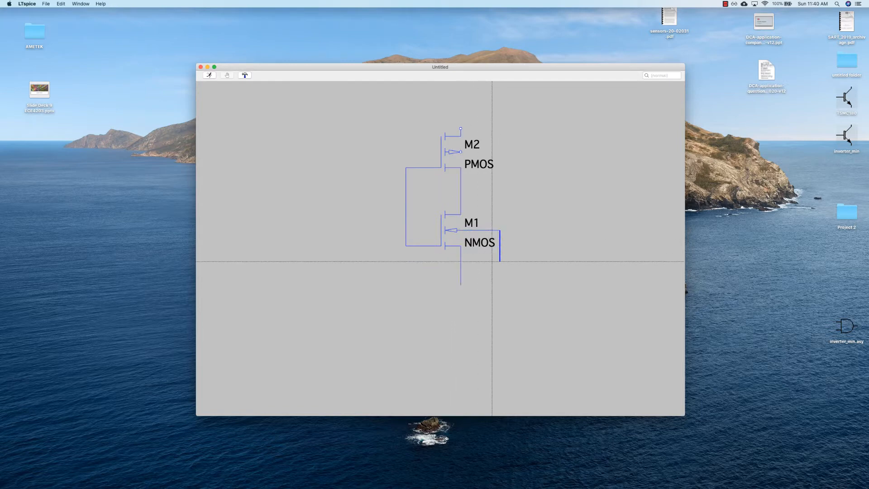
pyautogui.click(500, 269)
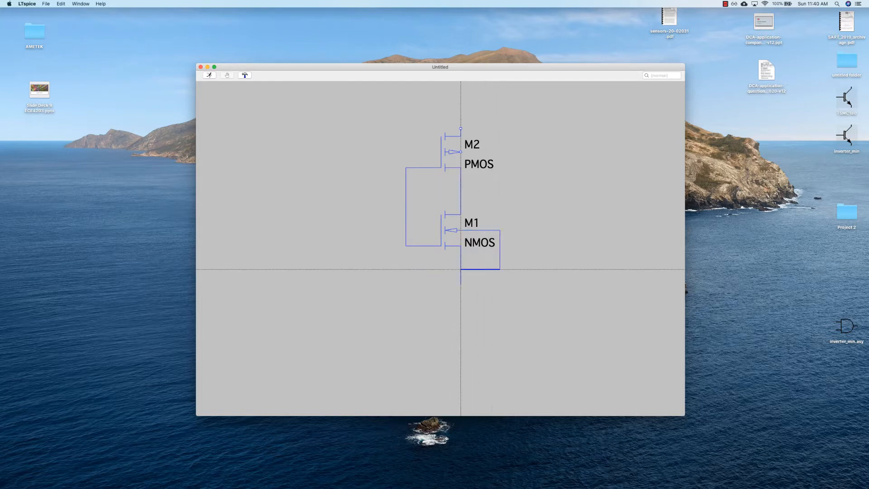
pyautogui.click(460, 269)
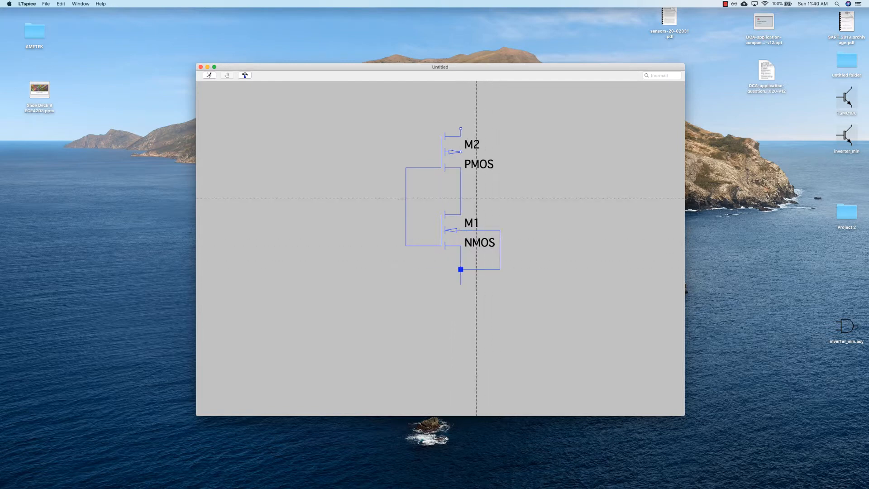
# Step: Wire the PMOS substrate terminal around the M2 label and back to the transistor's upper terminal
pyautogui.click(460, 151)
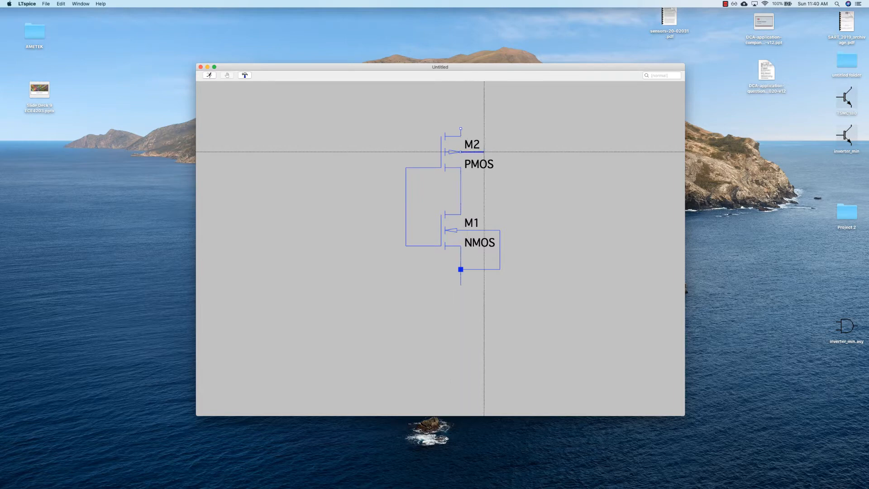
pyautogui.click(499, 120)
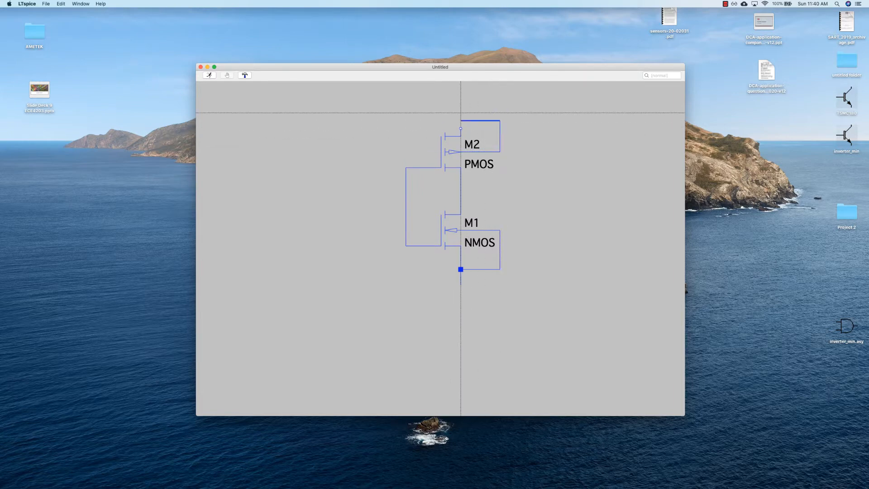
pyautogui.click(461, 128)
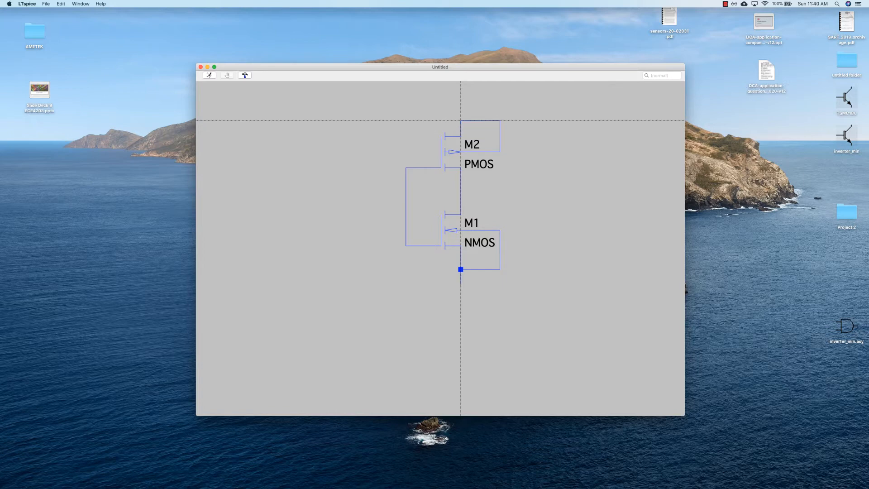
# Step: Extend a short vertical wire upward from the junction above the PMOS and finish wiring
pyautogui.click(461, 121)
pyautogui.click(461, 97)
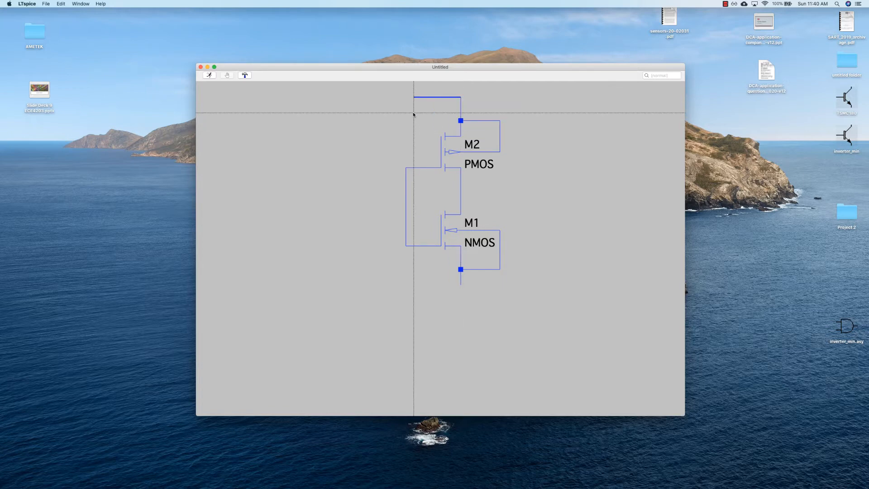
pyautogui.press('Escape')
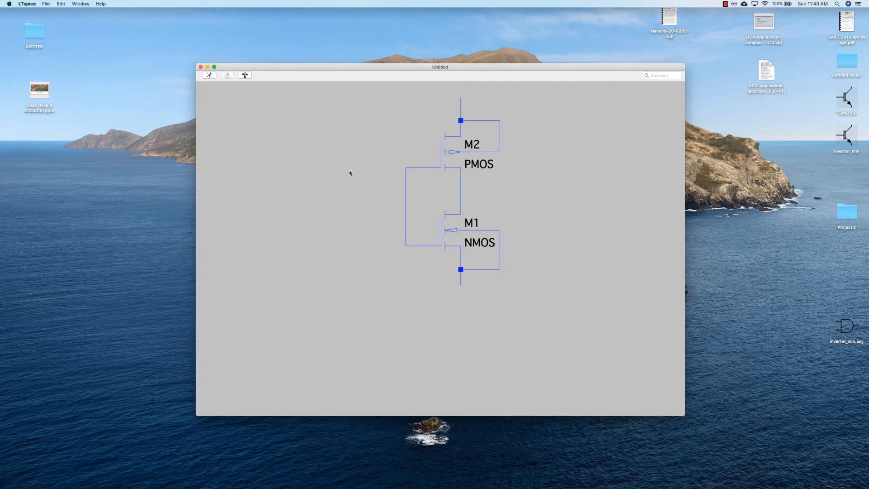
# Step: Draw a horizontal input wire outward from the middle of the vertical wire joining the two gates
pyautogui.rightClick(327, 148)
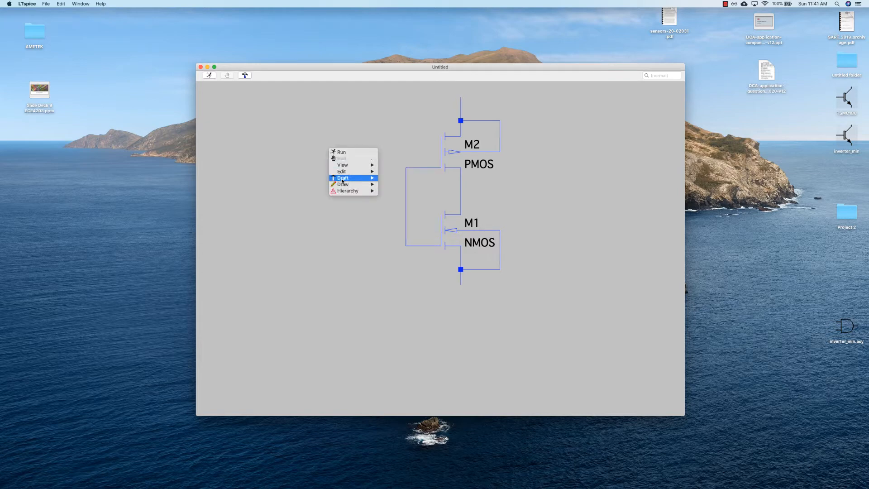
pyautogui.moveTo(342, 180)
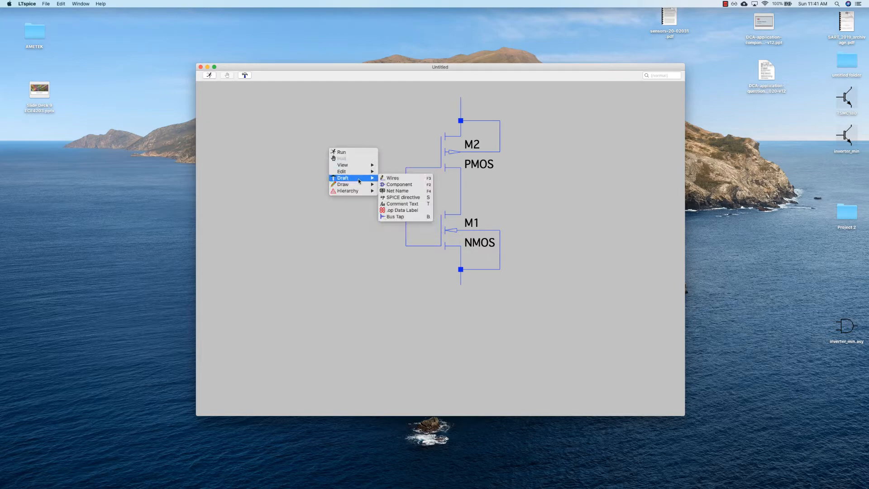
pyautogui.click(404, 178)
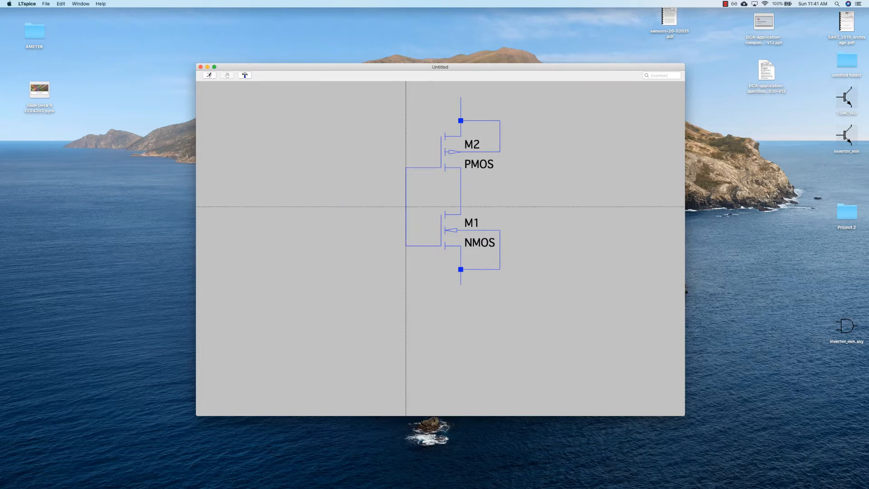
pyautogui.click(406, 199)
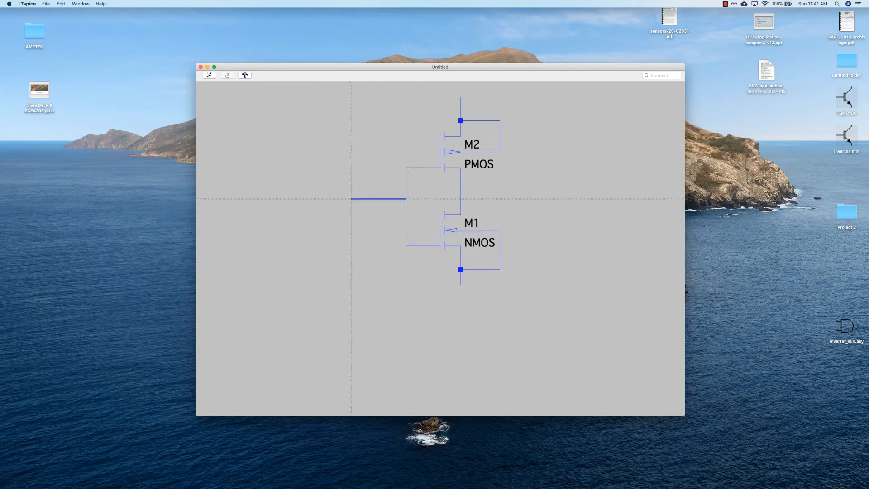
pyautogui.click(351, 198)
pyautogui.press('Escape')
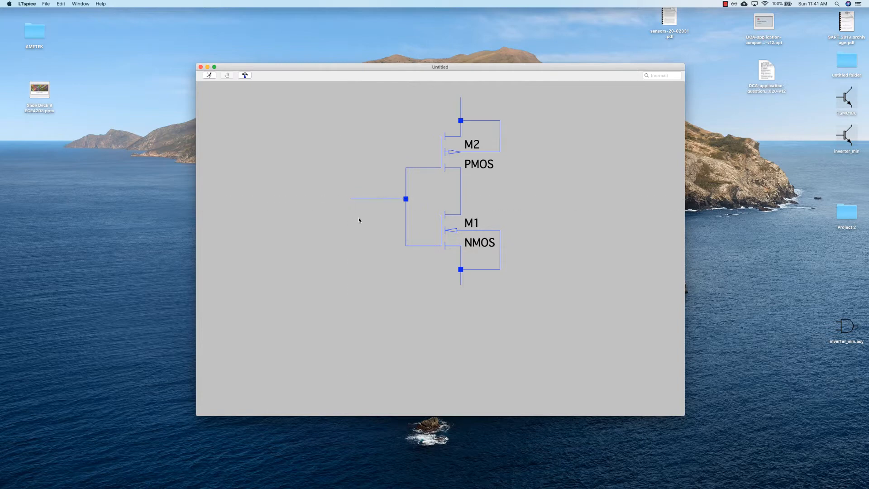
# Step: Draw a horizontal output wire outward from the vertical wire between the PMOS and NMOS, level with the input wire
pyautogui.rightClick(486, 197)
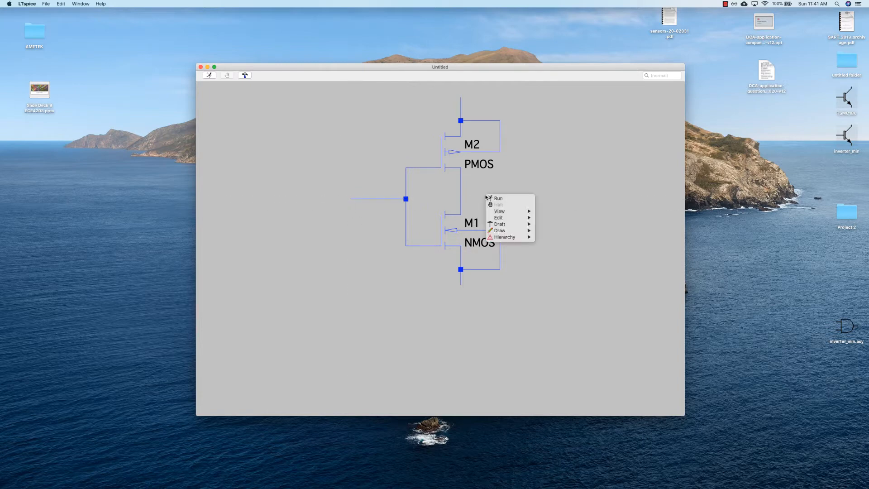
pyautogui.moveTo(520, 224)
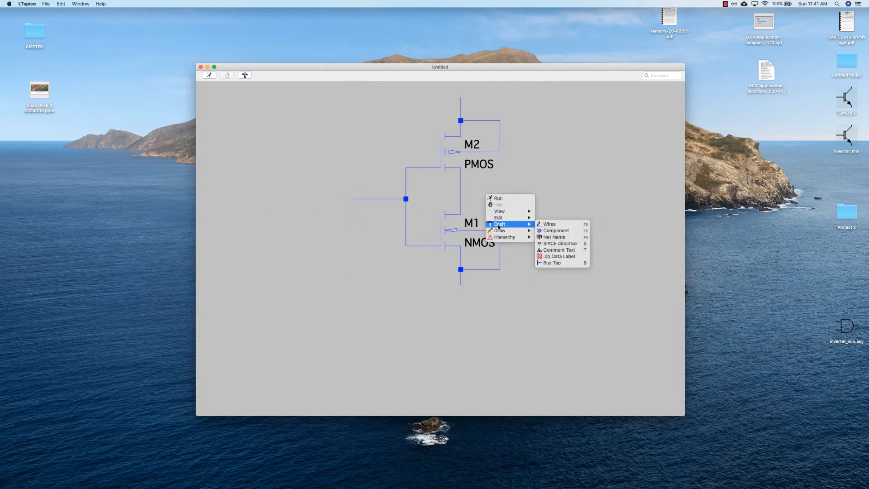
pyautogui.click(569, 227)
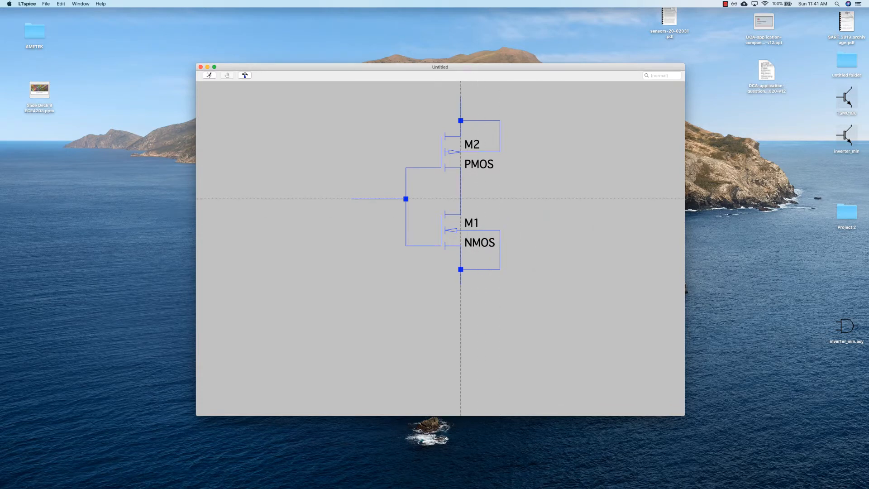
pyautogui.click(507, 198)
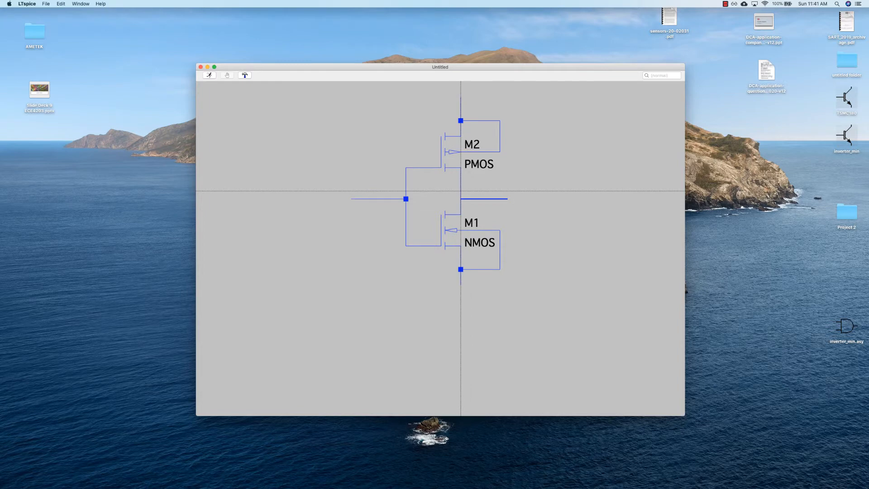
pyautogui.click(461, 192)
pyautogui.press('Escape')
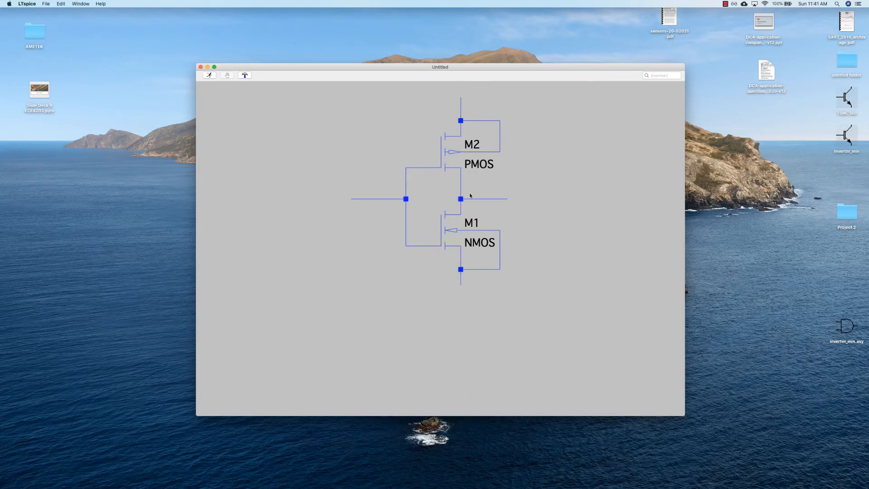
# Step: Place a net label named IN with port type Input on the free end of the gate wire
pyautogui.rightClick(559, 224)
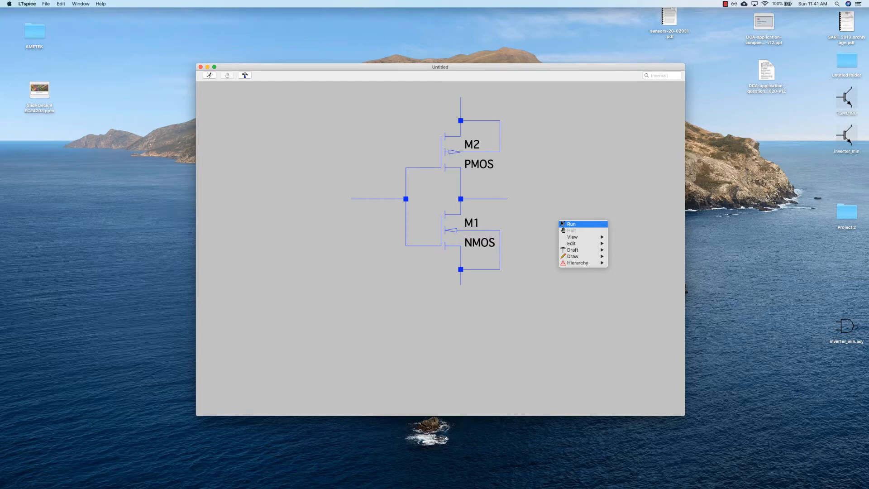
pyautogui.moveTo(585, 258)
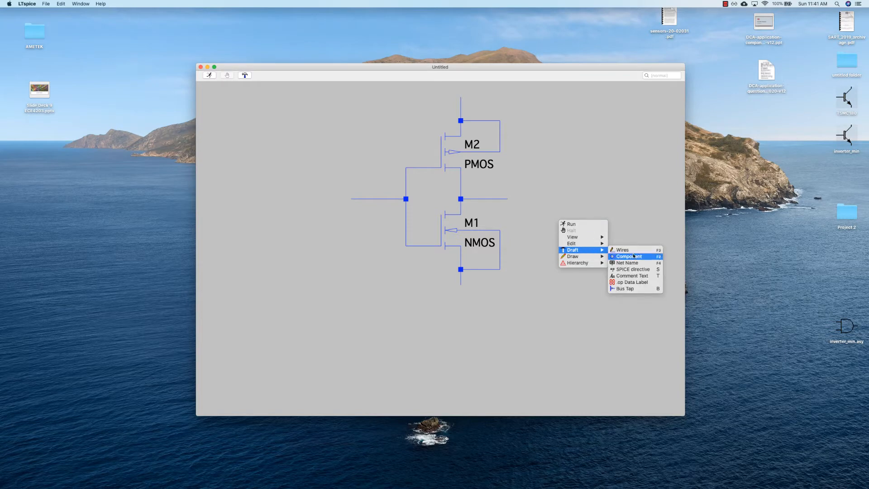
pyautogui.click(634, 263)
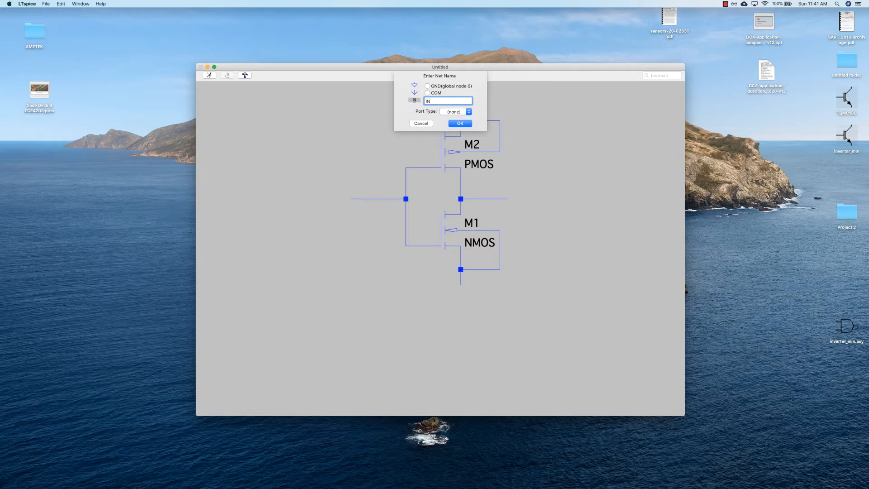
pyautogui.click(468, 111)
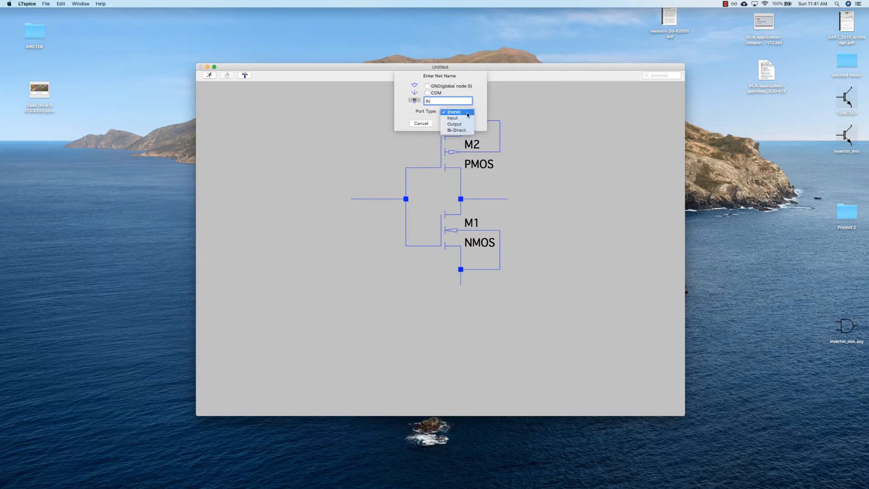
pyautogui.click(466, 118)
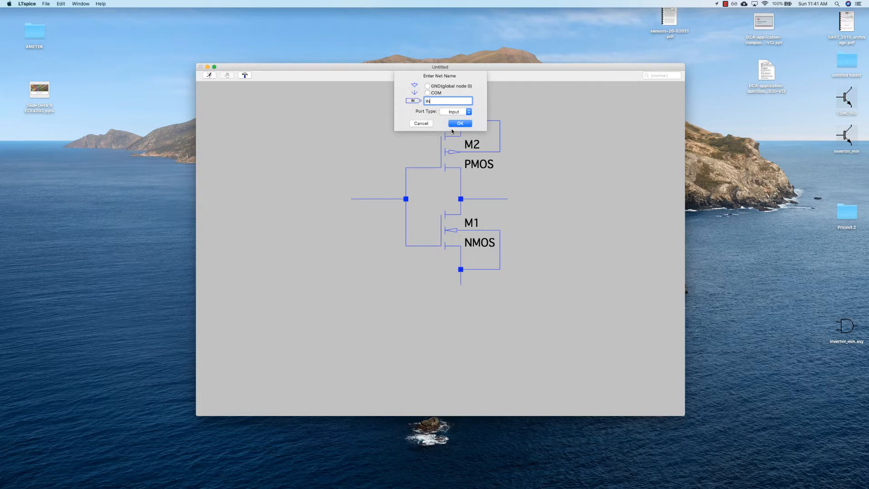
pyautogui.click(459, 124)
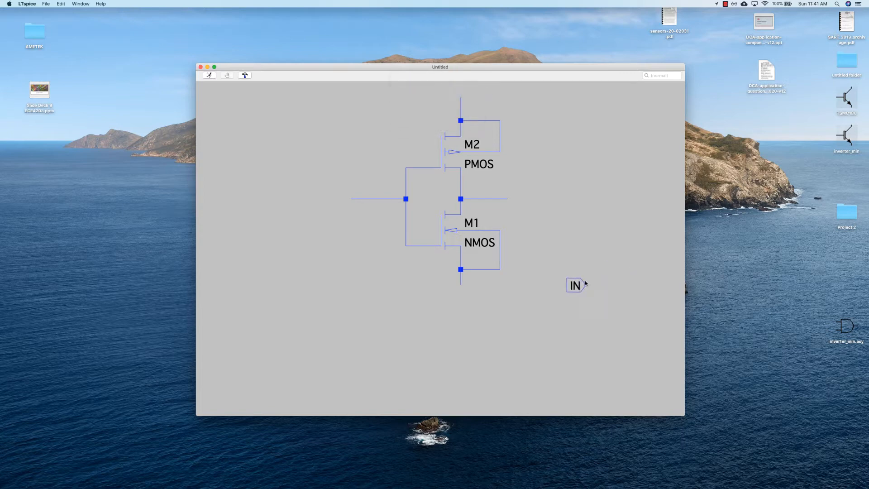
pyautogui.click(351, 200)
# Step: Place a net label named OUT with port type Output on the free end of the output wire
pyautogui.rightClick(361, 265)
pyautogui.moveTo(396, 286)
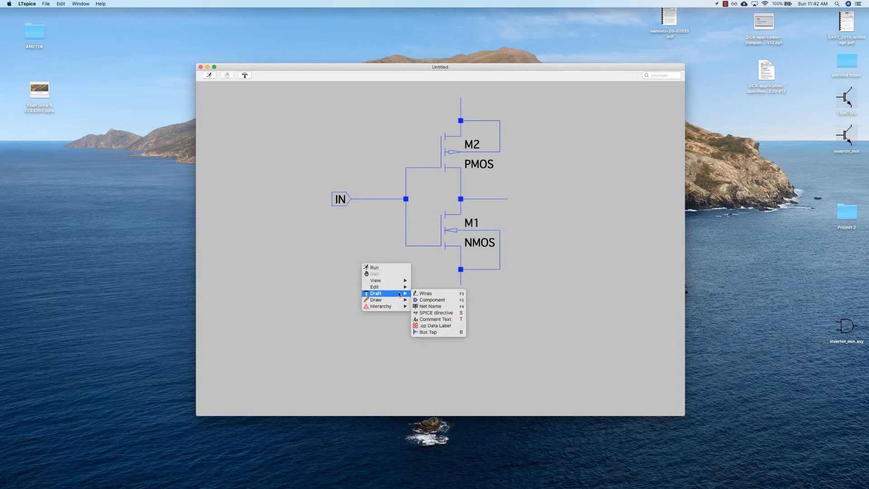
pyautogui.click(439, 306)
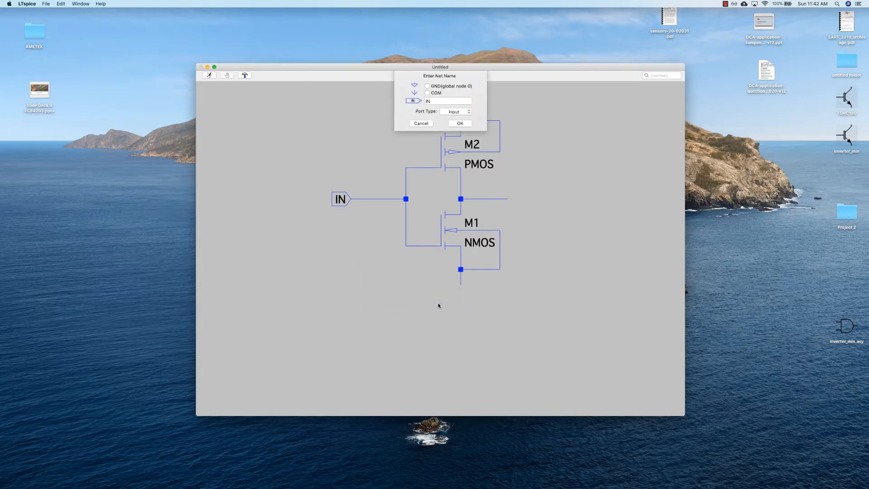
pyautogui.write('OUT')
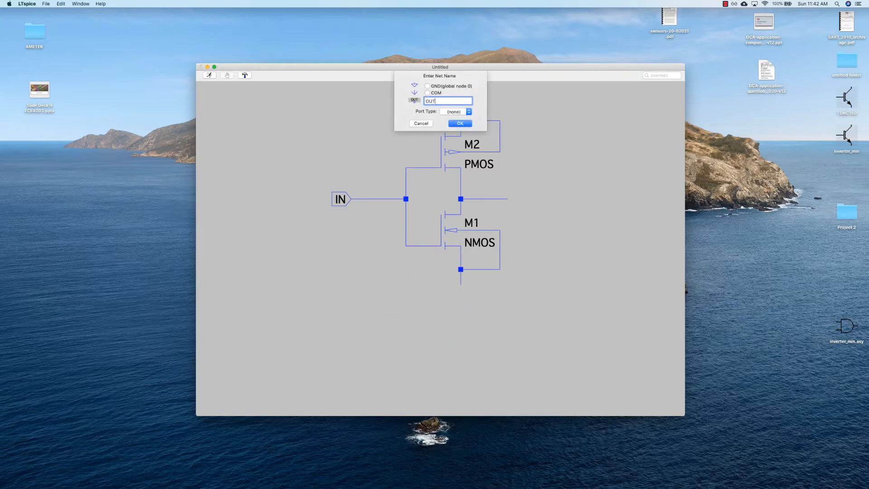
pyautogui.click(470, 111)
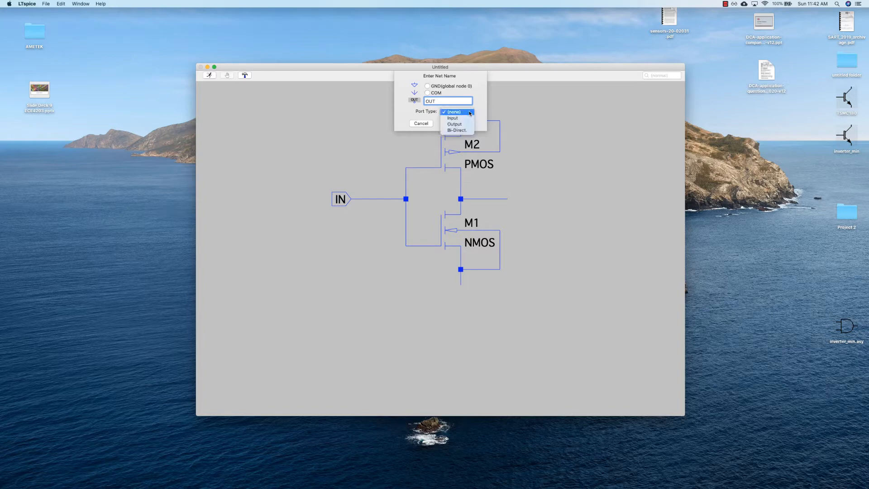
pyautogui.click(467, 124)
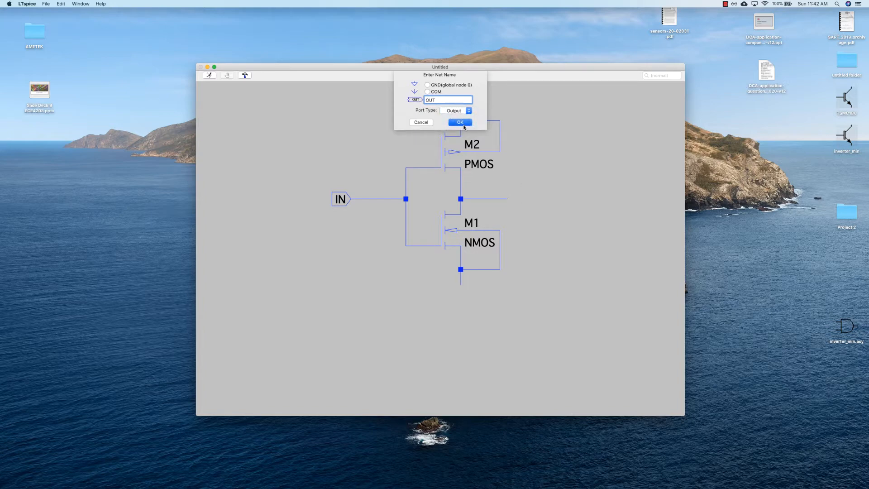
pyautogui.click(459, 124)
pyautogui.click(509, 202)
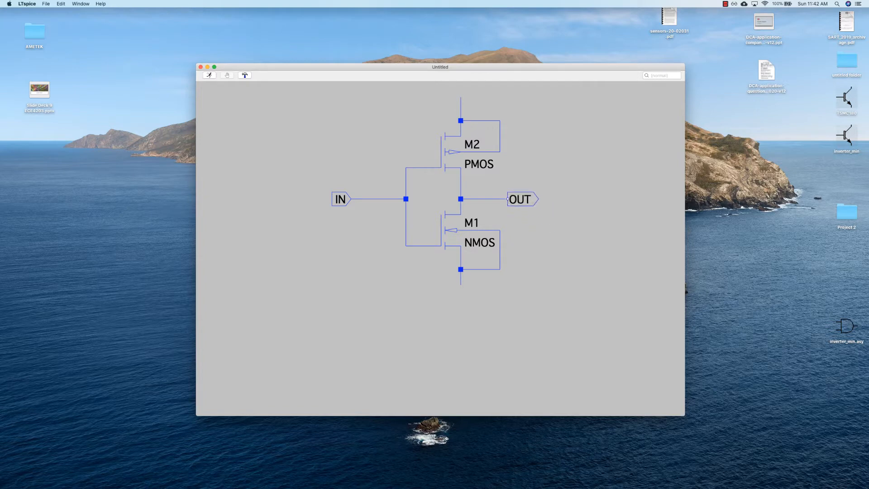
pyautogui.press('Escape')
# Step: Place a net label named VDD with port type Bi-Direct. on the free end of the wire above the PMOS
pyautogui.rightClick(538, 257)
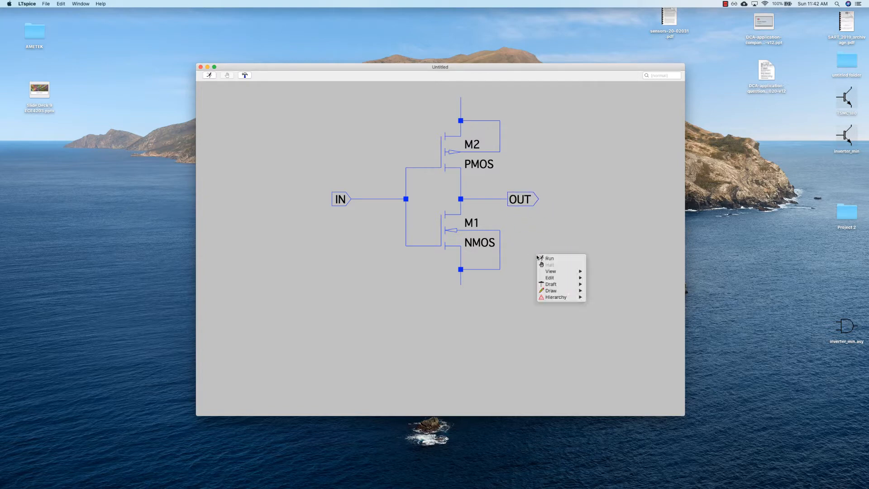
pyautogui.moveTo(553, 278)
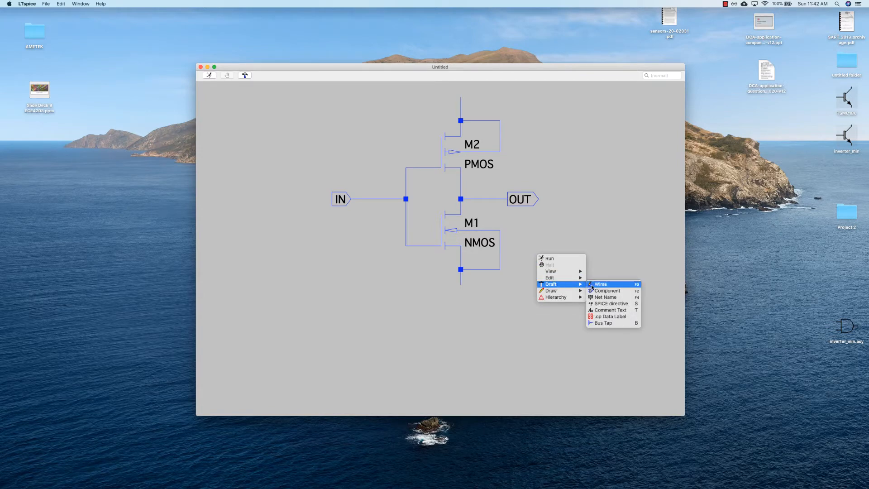
pyautogui.click(597, 297)
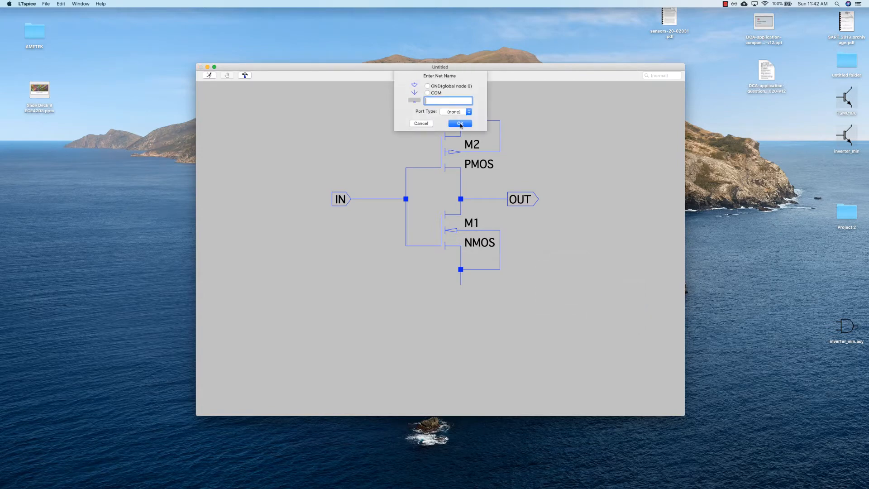
pyautogui.write('VDD')
pyautogui.click(455, 112)
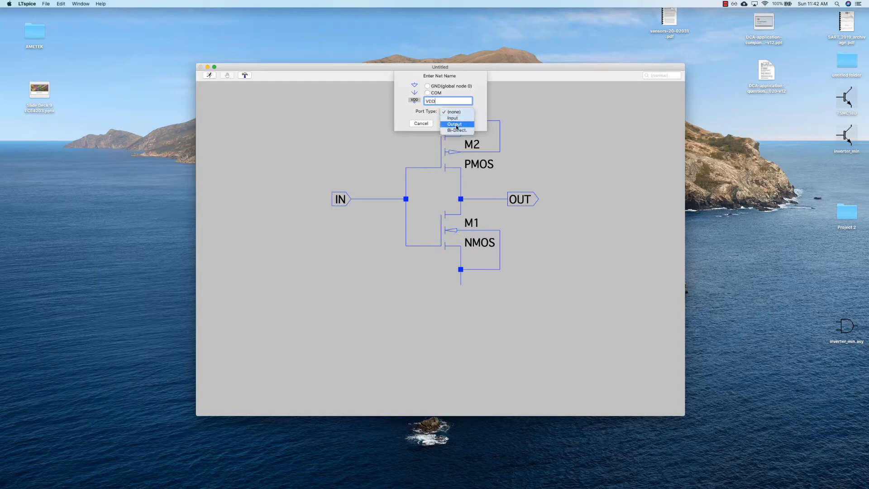
pyautogui.click(457, 131)
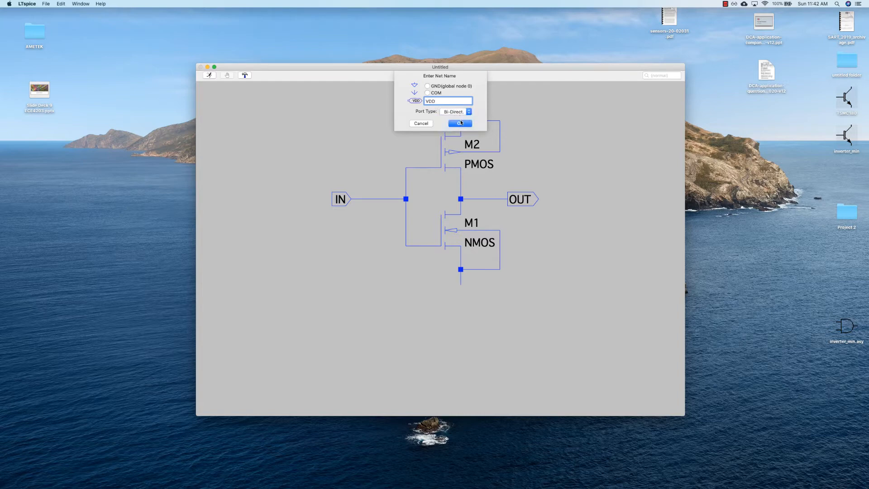
pyautogui.click(461, 122)
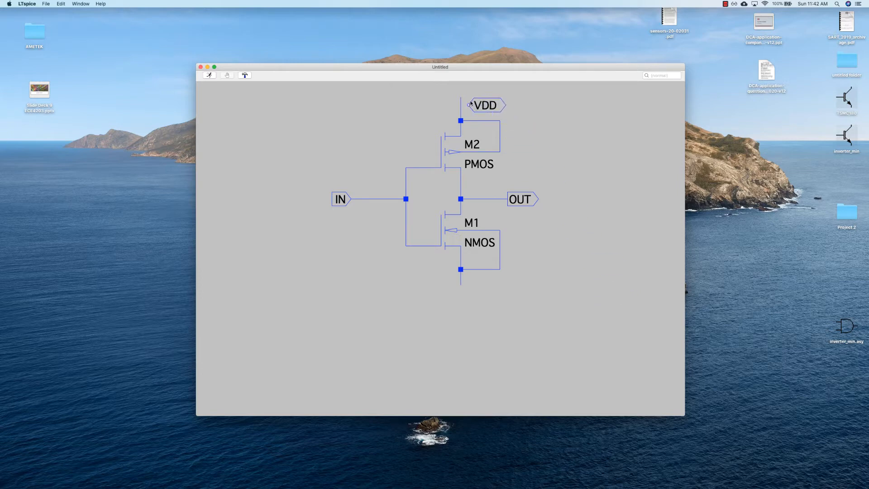
pyautogui.click(461, 97)
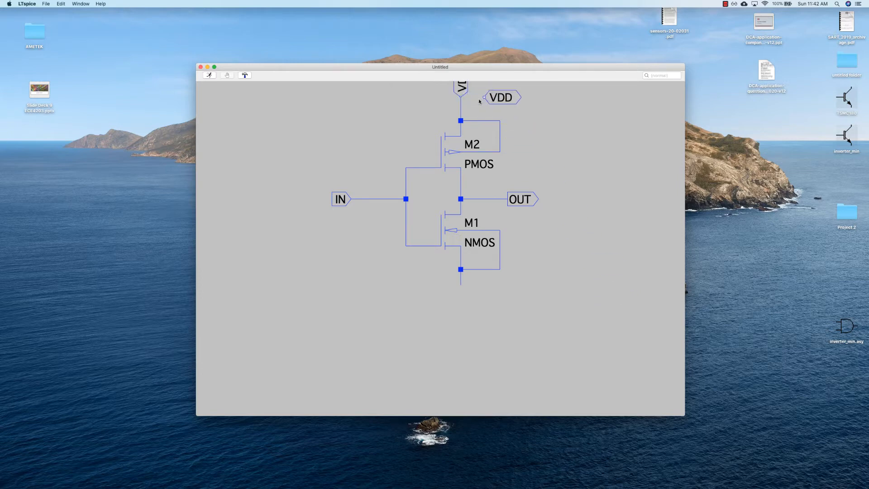
pyautogui.press('Escape')
pyautogui.scroll(-2, 519, 139)
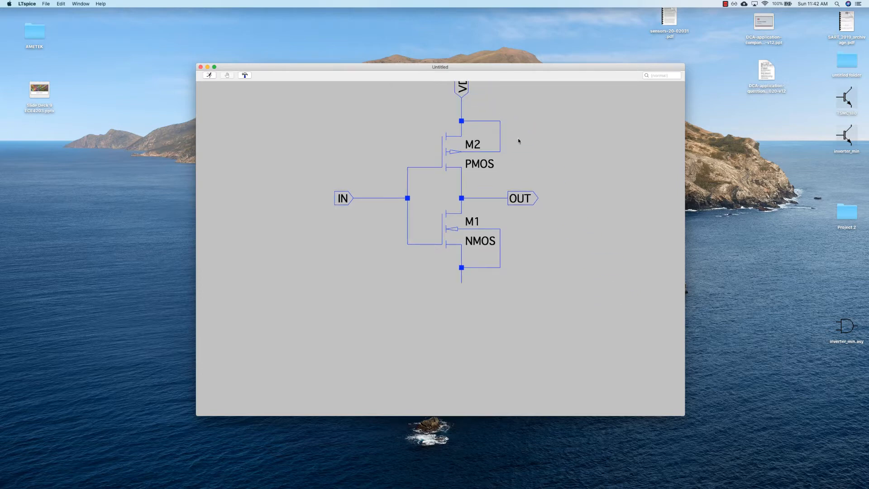
# Step: Place a net label named VSS with port type Bi-Direct. on the free end of the wire below the NMOS
pyautogui.moveTo(518, 139); pyautogui.dragTo(503, 188)
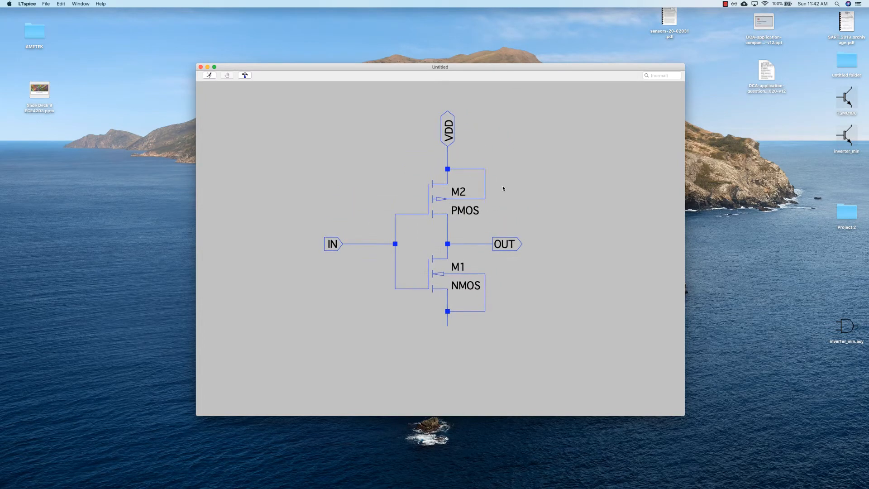
pyautogui.rightClick(535, 337)
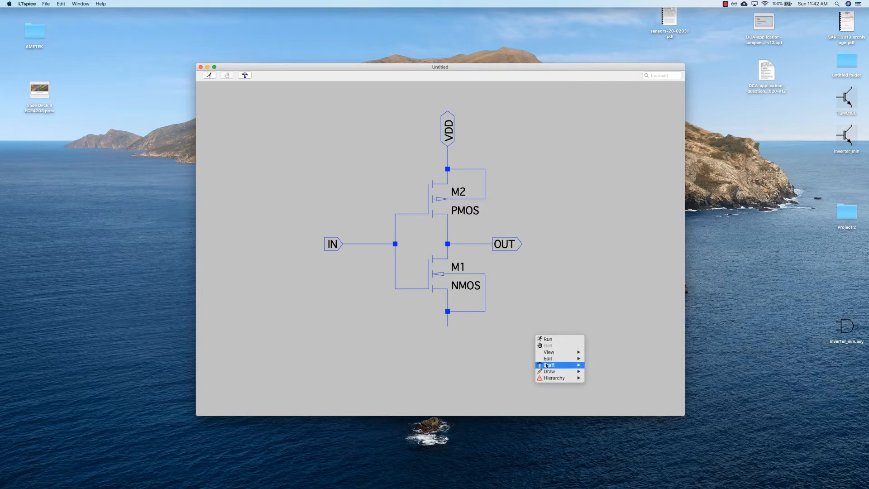
pyautogui.moveTo(546, 365)
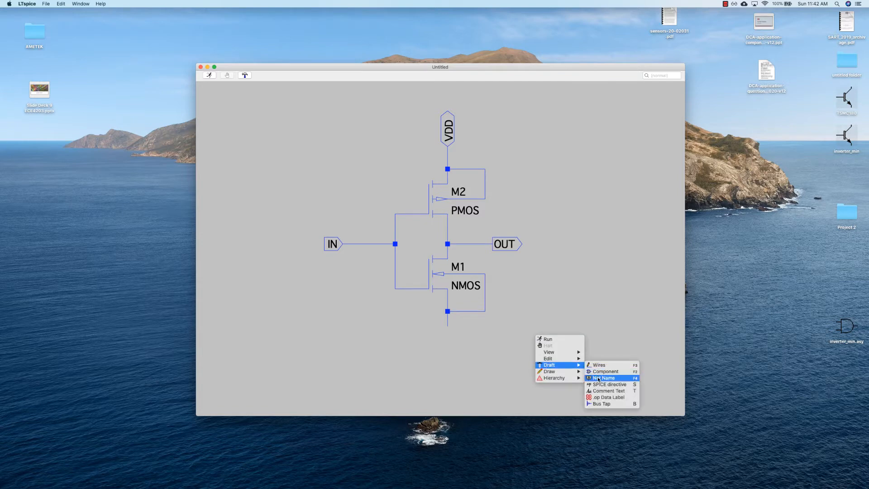
pyautogui.click(597, 379)
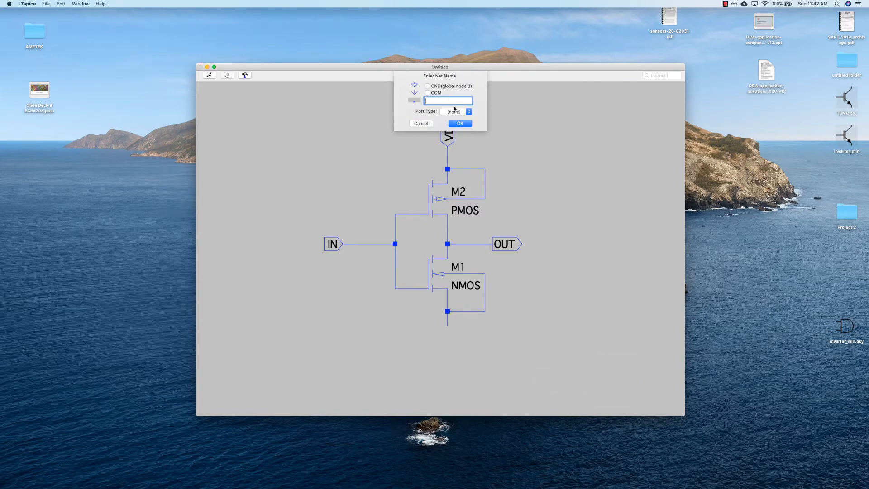
pyautogui.click(455, 111)
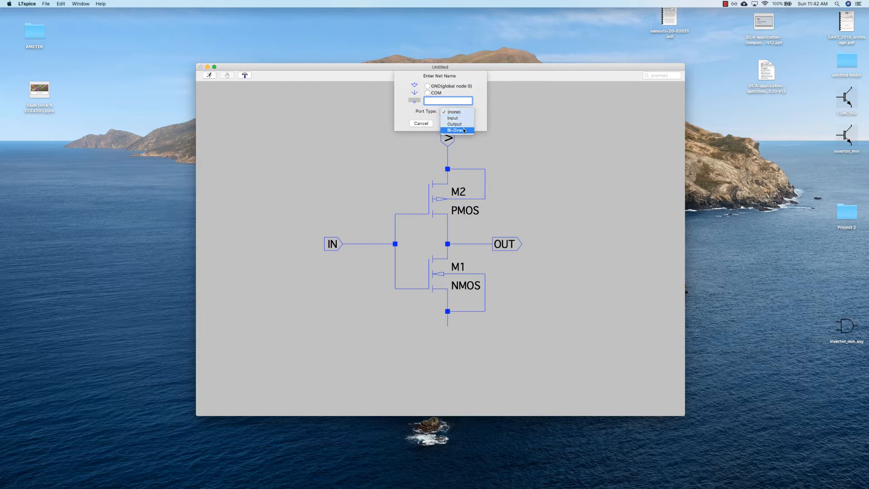
pyautogui.click(464, 130)
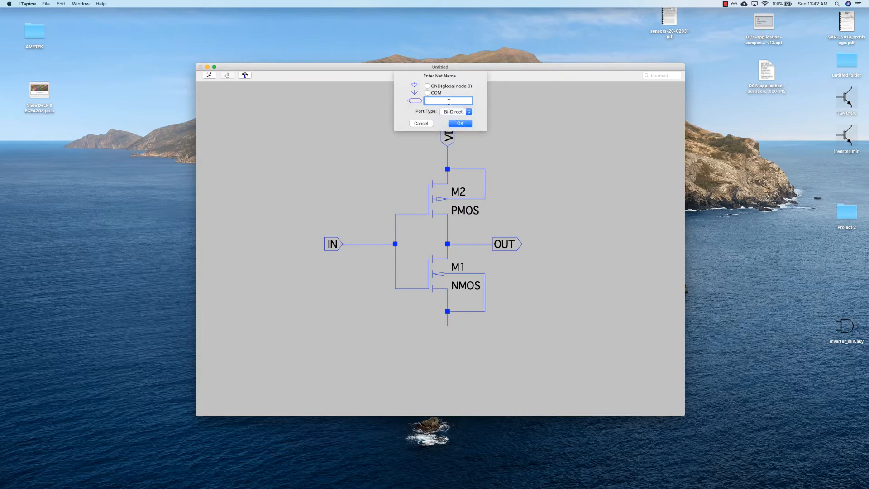
pyautogui.write('VSS')
pyautogui.press('Return')
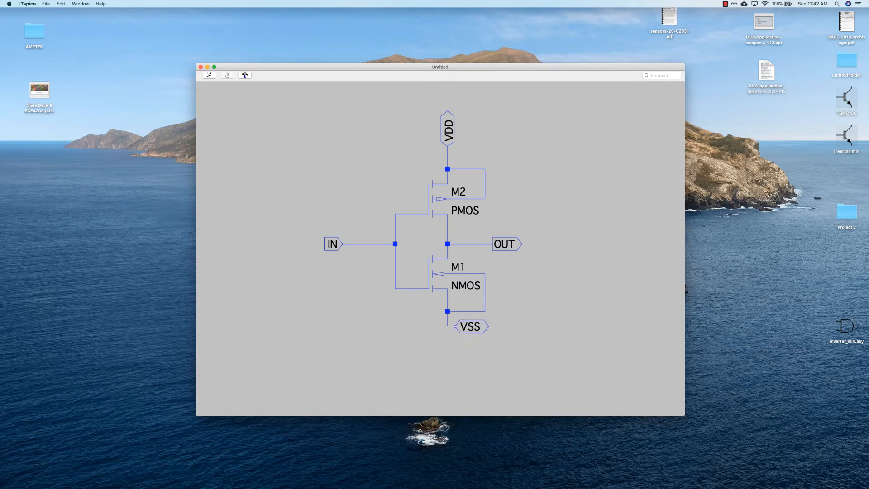
pyautogui.click(447, 326)
pyautogui.press('Escape')
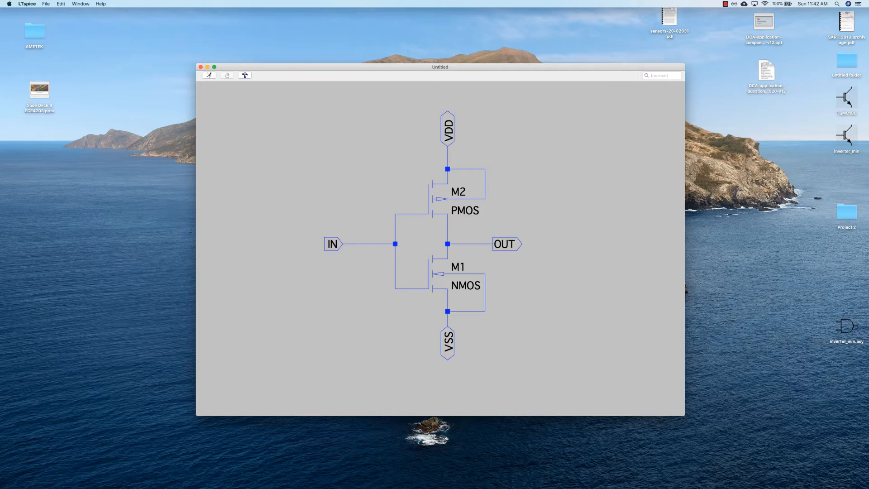
# Step: Open the TSMC180nm model file from the desktop's Project 2 folder in TextEdit and place it beside the schematic
pyautogui.moveTo(440, 67); pyautogui.dragTo(376, 49)
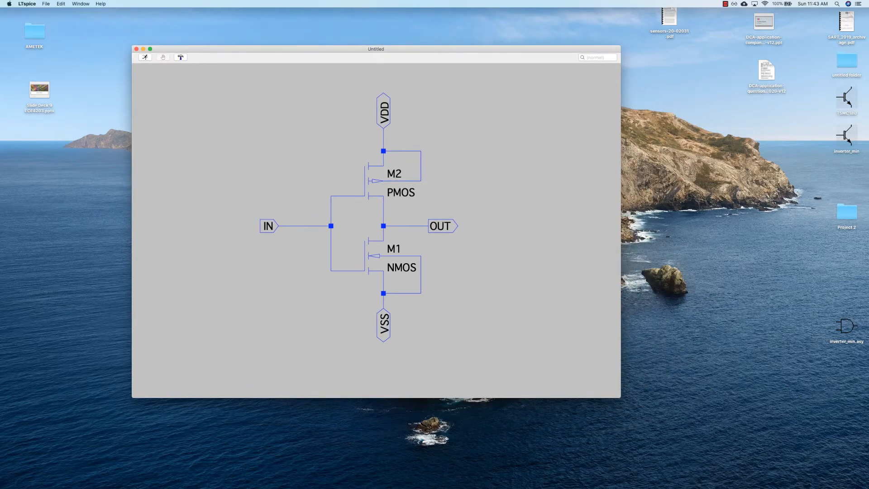
pyautogui.doubleClick(846, 212)
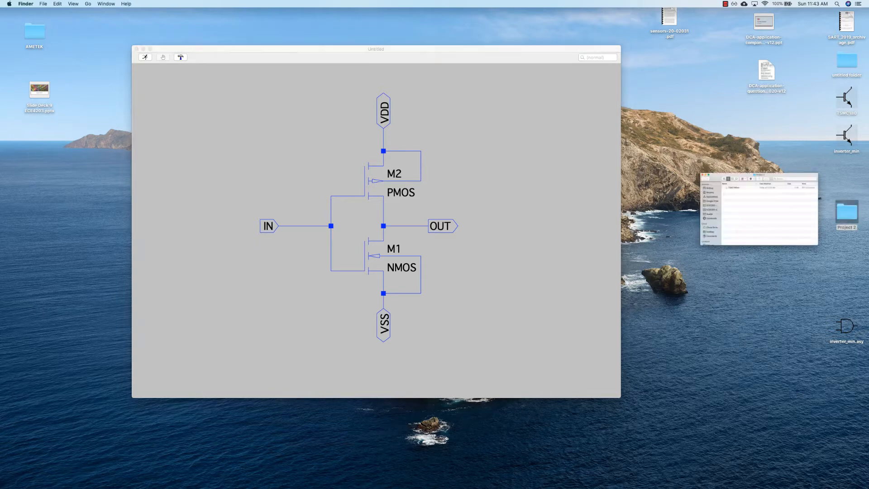
pyautogui.moveTo(589, 135); pyautogui.dragTo(727, 149)
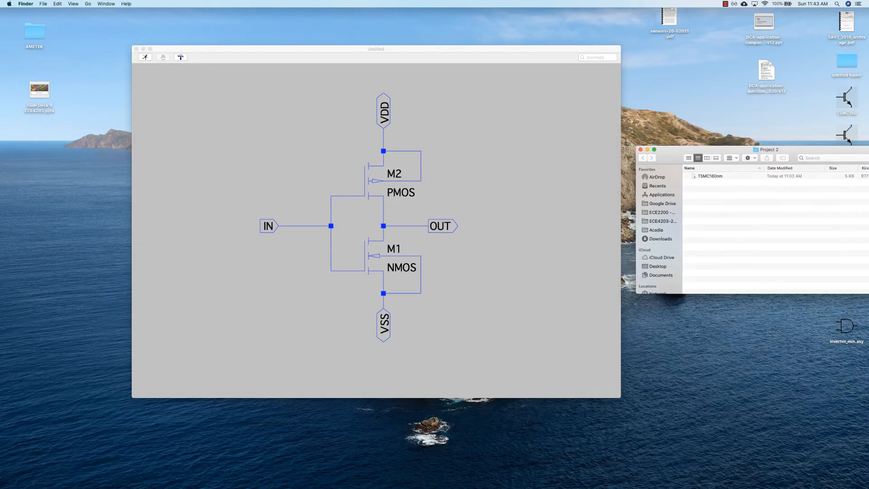
pyautogui.doubleClick(710, 176)
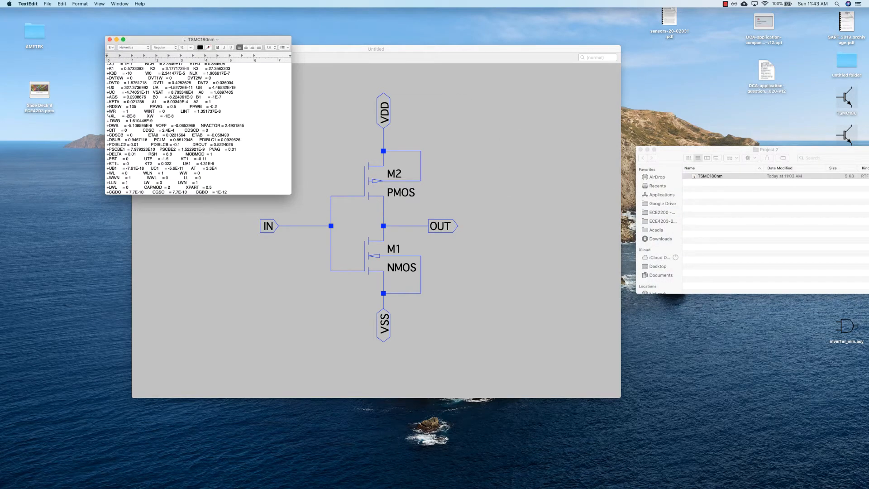
pyautogui.moveTo(204, 39); pyautogui.dragTo(767, 129)
pyautogui.scroll(3, 761, 217)
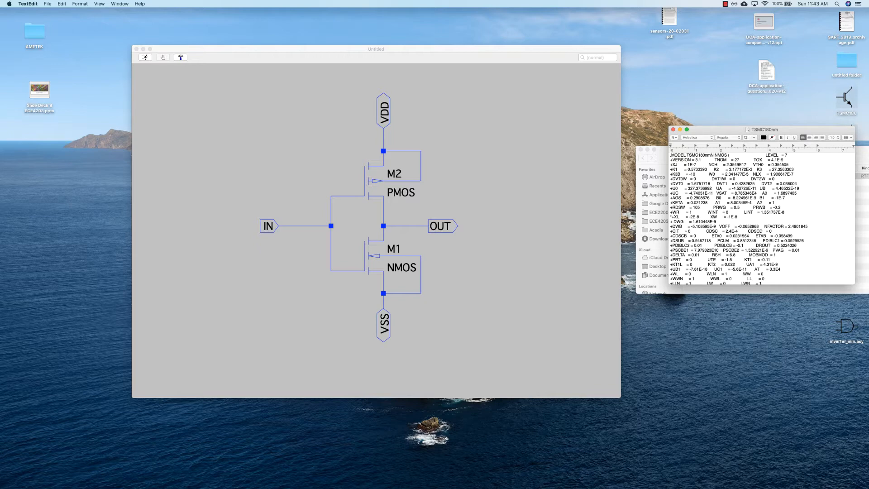
# Step: Examine the NMOS and PMOS model names in the TSMC180nm file
pyautogui.moveTo(687, 155); pyautogui.dragTo(714, 155)
pyautogui.click(712, 179)
pyautogui.scroll(-5, 763, 213)
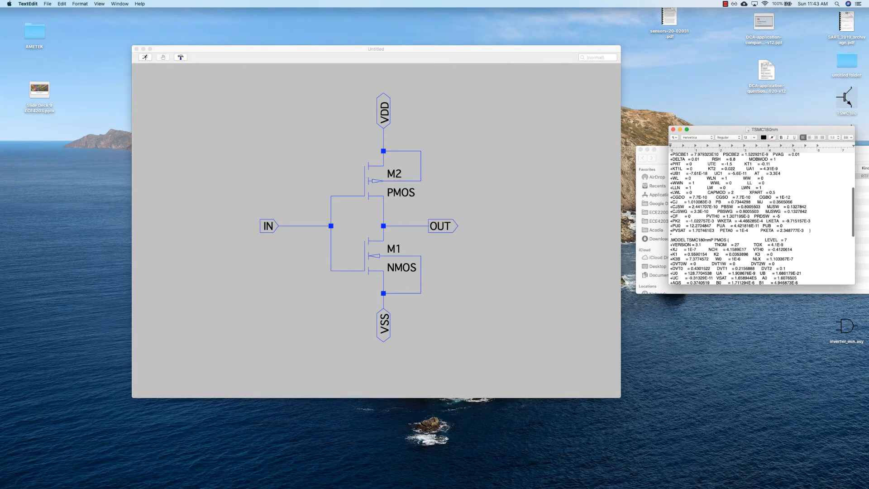
pyautogui.moveTo(686, 241); pyautogui.dragTo(714, 241)
pyautogui.click(512, 253)
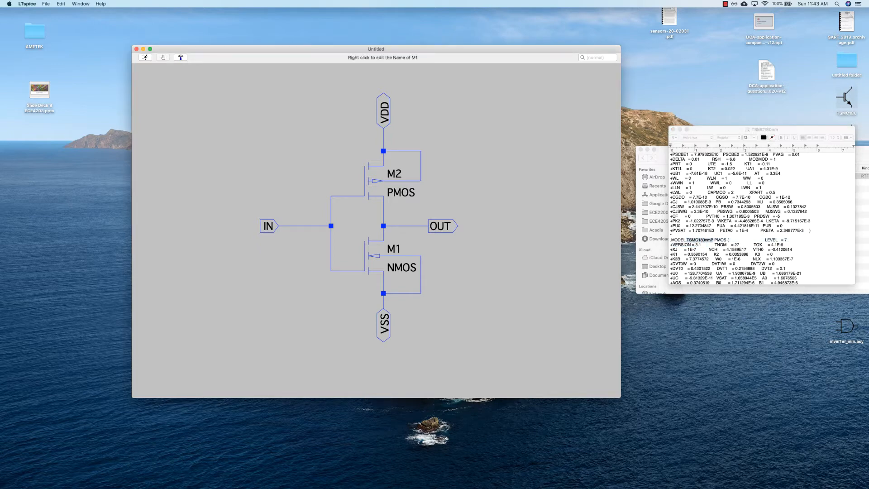
# Step: Set the model of transistor M1 to TSMC180nmN, copying the name from the model file
pyautogui.rightClick(376, 255)
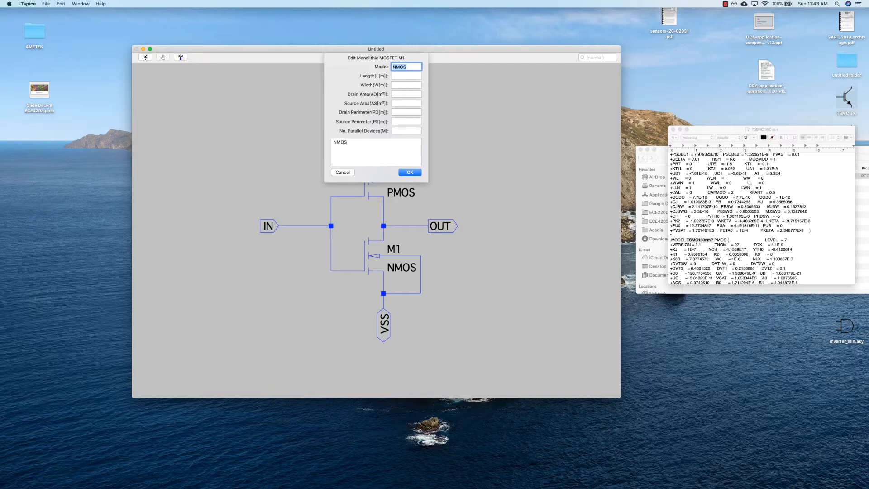
pyautogui.scroll(5, 760, 217)
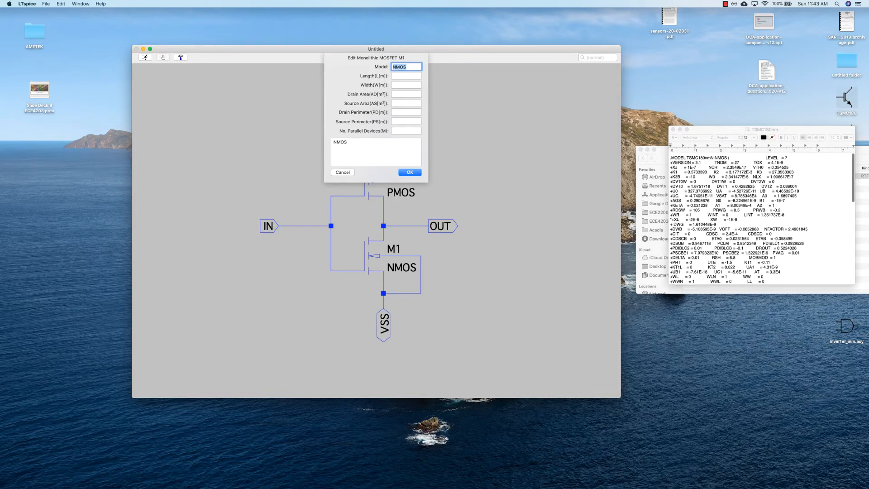
pyautogui.click(715, 156)
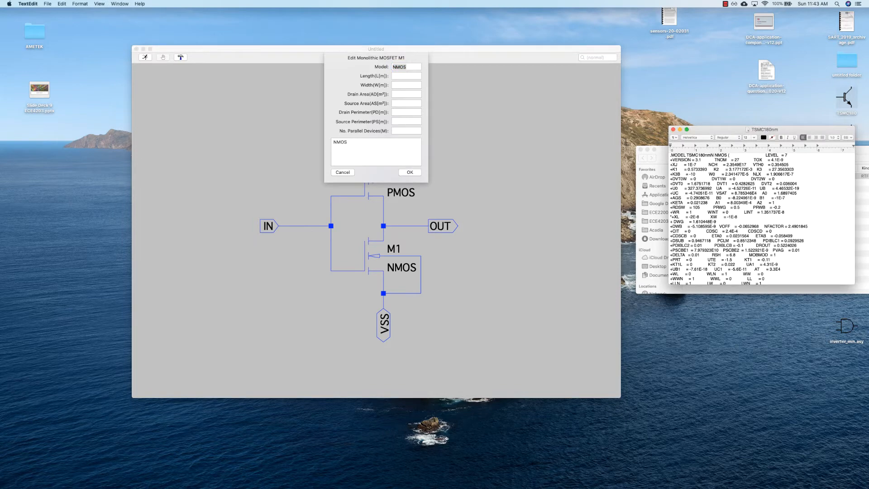
pyautogui.moveTo(714, 154); pyautogui.dragTo(692, 154)
pyautogui.press('super+c')
pyautogui.press('super+Tab')
pyautogui.press('super+v')
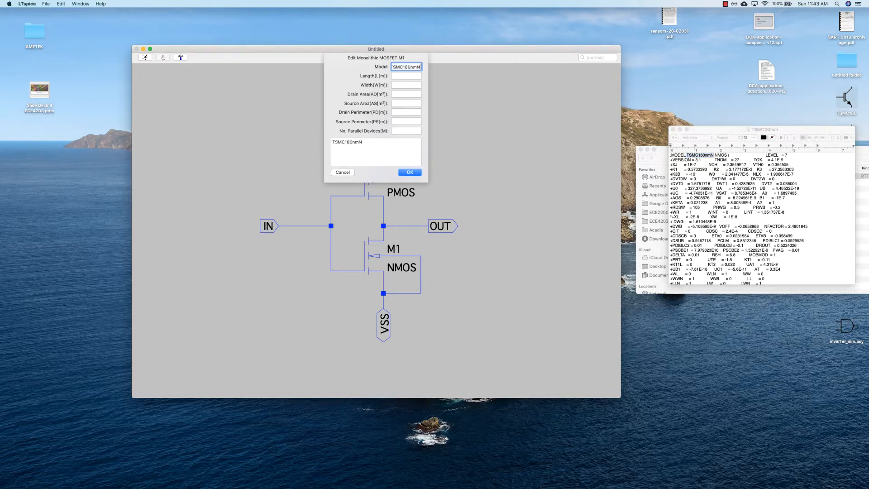
# Step: Give M1 a length of 200nm, a width of 300nm and {MN} parallel devices
pyautogui.press('Tab')
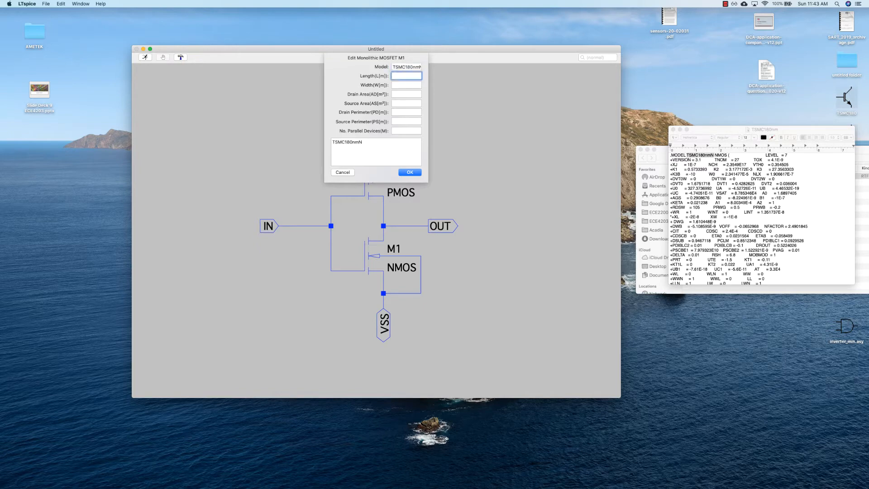
pyautogui.write('200nm')
pyautogui.press('Tab')
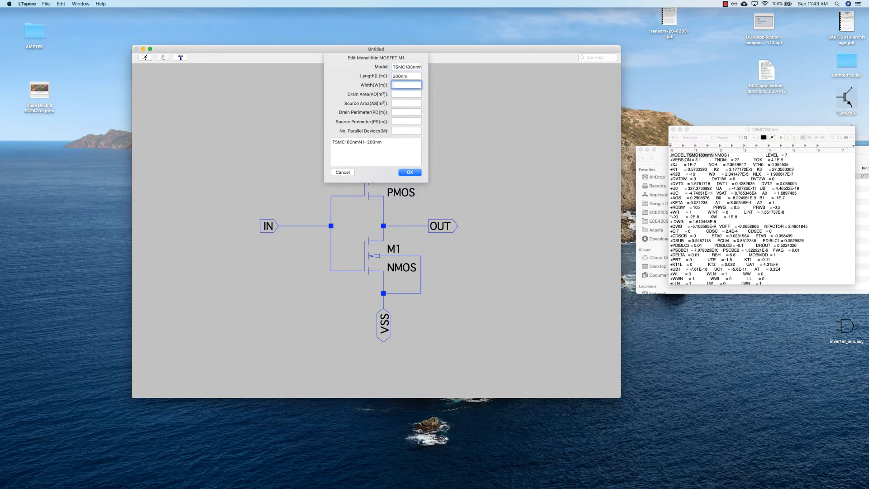
pyautogui.write('300nm')
pyautogui.press('Tab')
pyautogui.click(406, 131)
pyautogui.write('{')
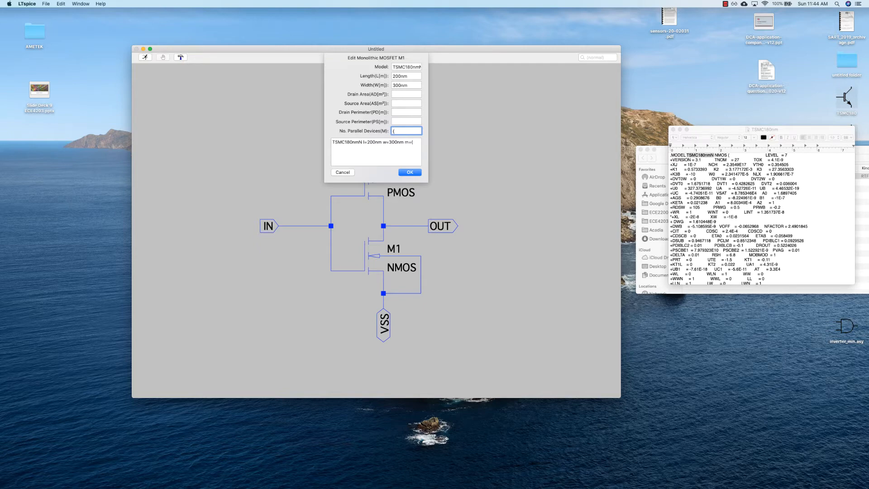
pyautogui.write('MN}')
pyautogui.click(414, 172)
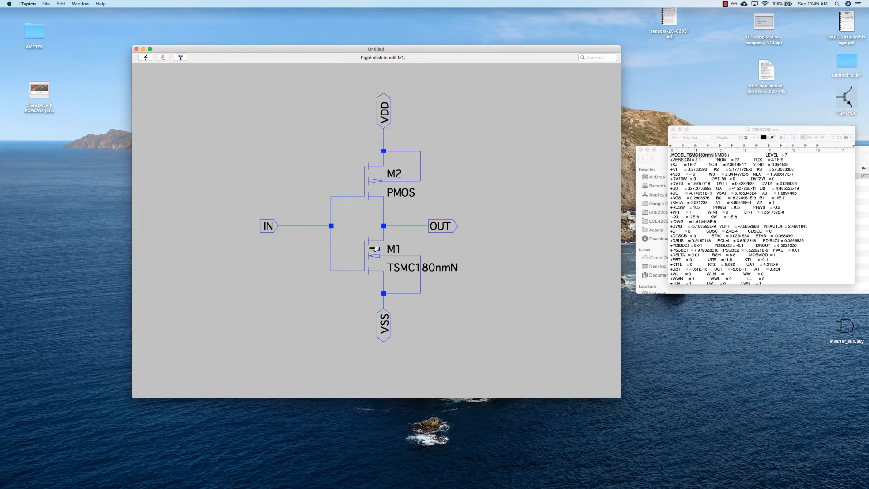
# Step: Set the model of transistor M2 to TSMC180nmP, copying the name from the model file
pyautogui.rightClick(375, 181)
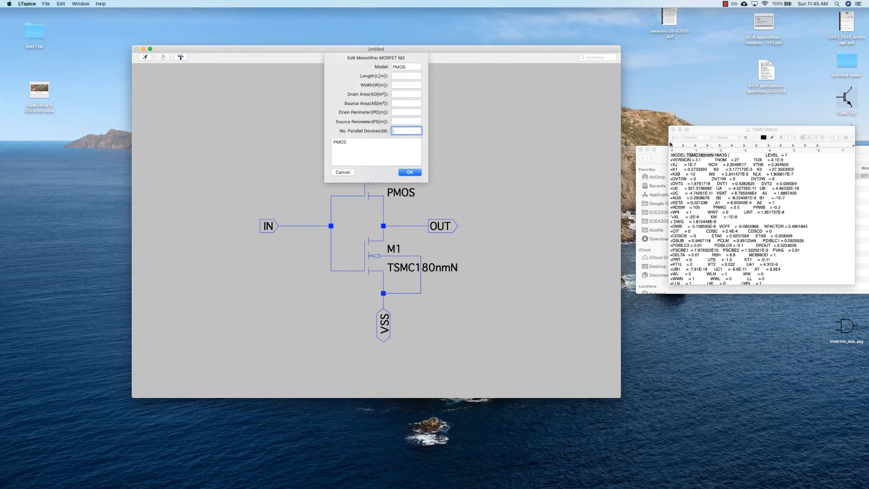
pyautogui.click(727, 199)
pyautogui.scroll(-5, 759, 238)
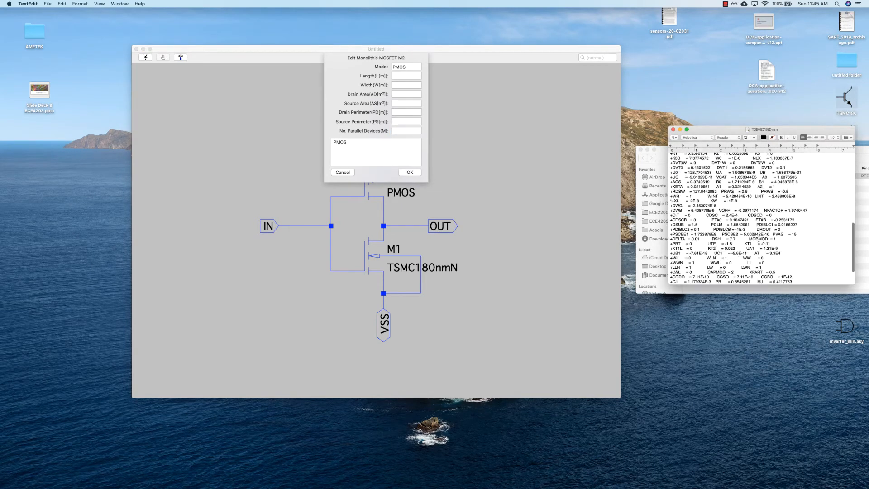
pyautogui.scroll(3, 759, 239)
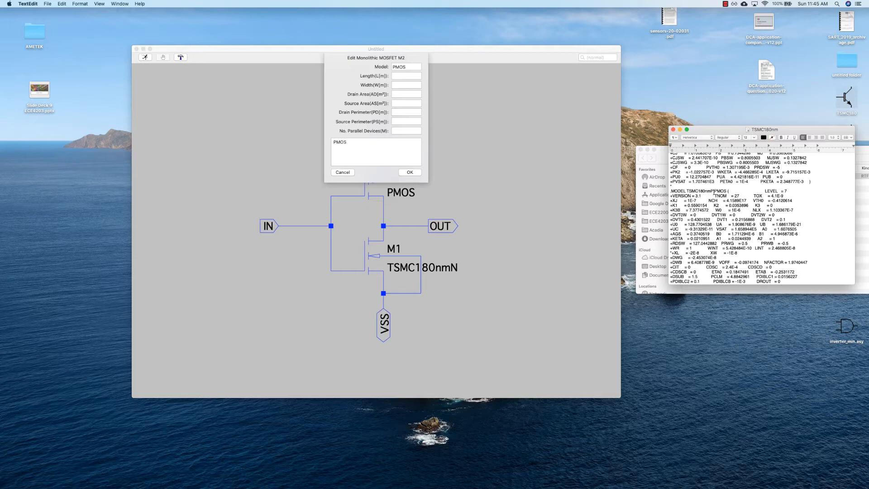
pyautogui.click(714, 194)
pyautogui.click(713, 192)
pyautogui.doubleClick(705, 192)
pyautogui.press('super+c')
pyautogui.click(399, 67)
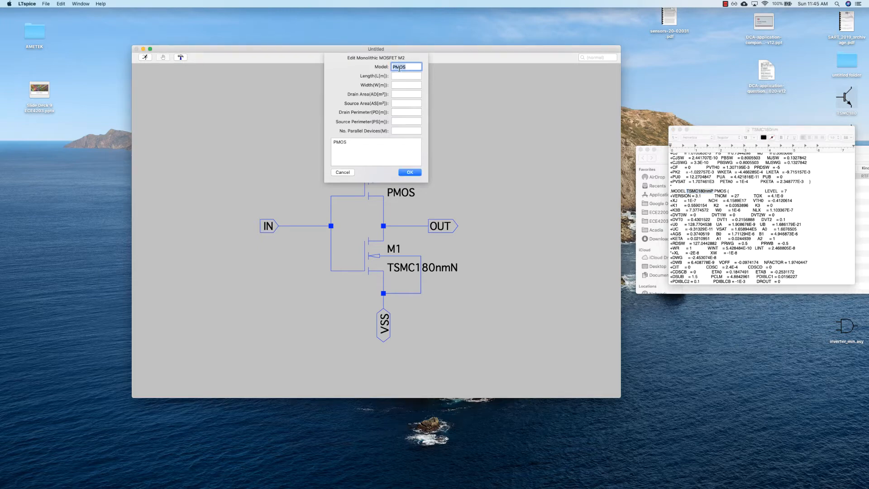
pyautogui.press('super+v')
# Step: Give M2 a length of 200nm, a width of 300nm and {MP} parallel devices
pyautogui.click(403, 76)
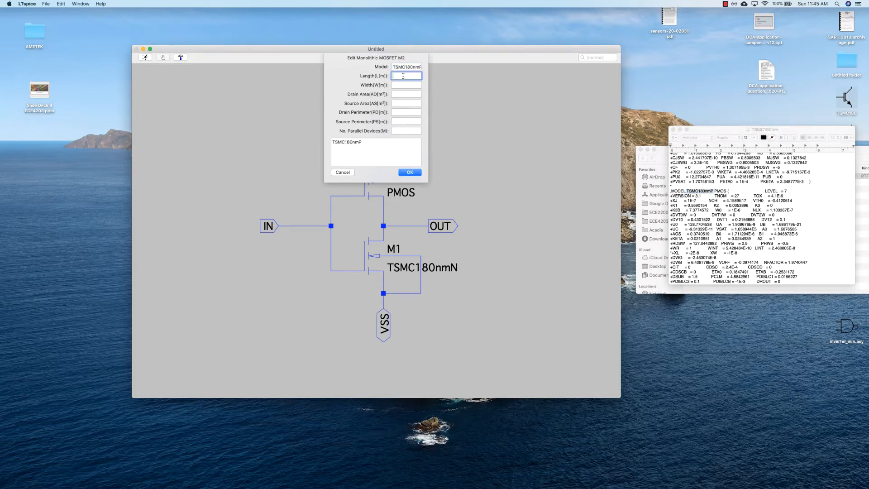
pyautogui.write('200nm')
pyautogui.press('Tab')
pyautogui.write('300nm')
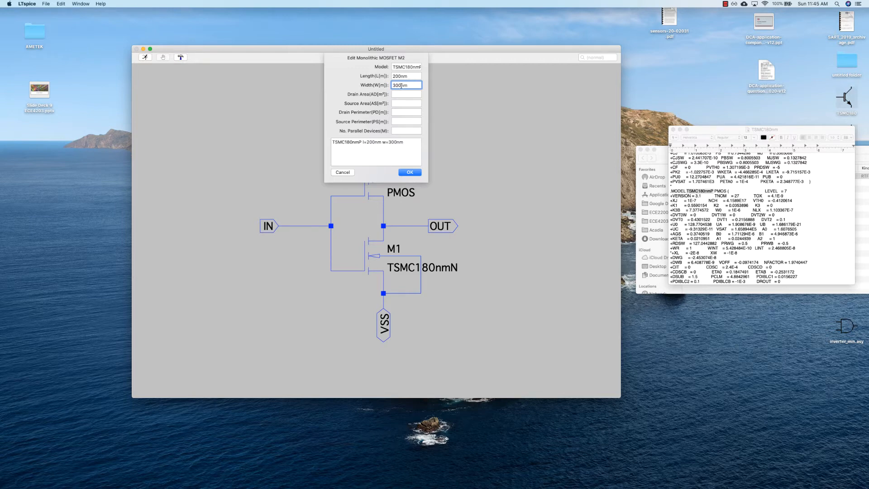
pyautogui.click(401, 86)
pyautogui.click(402, 130)
pyautogui.write('{MP')
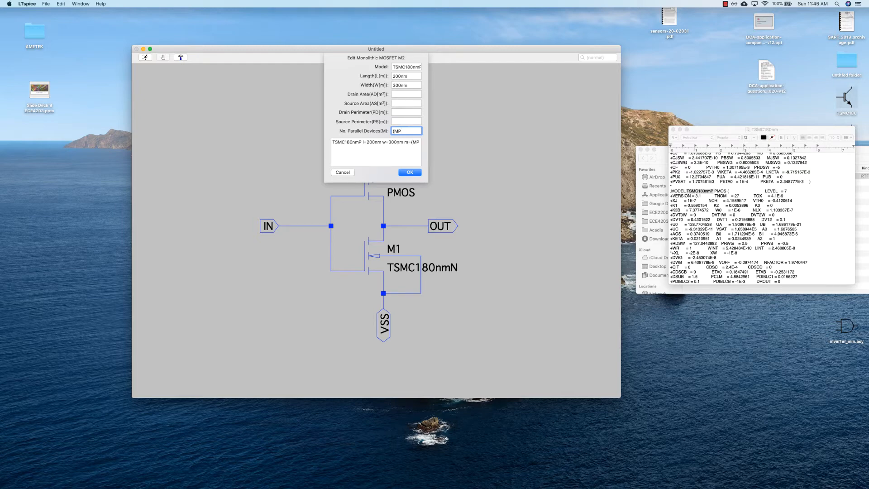
pyautogui.write('}')
pyautogui.click(414, 175)
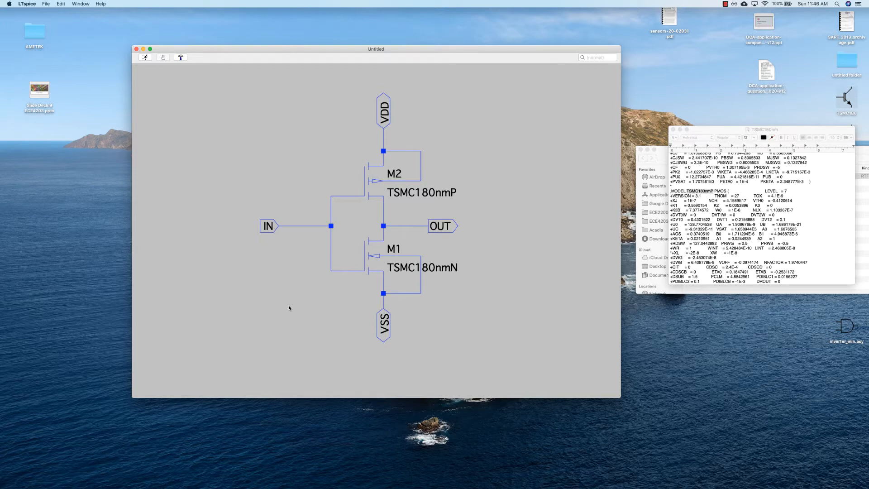
# Step: Add the SPICE directive .param MN=1 MP=2 below the IN port, beside the inverter
pyautogui.rightClick(269, 287)
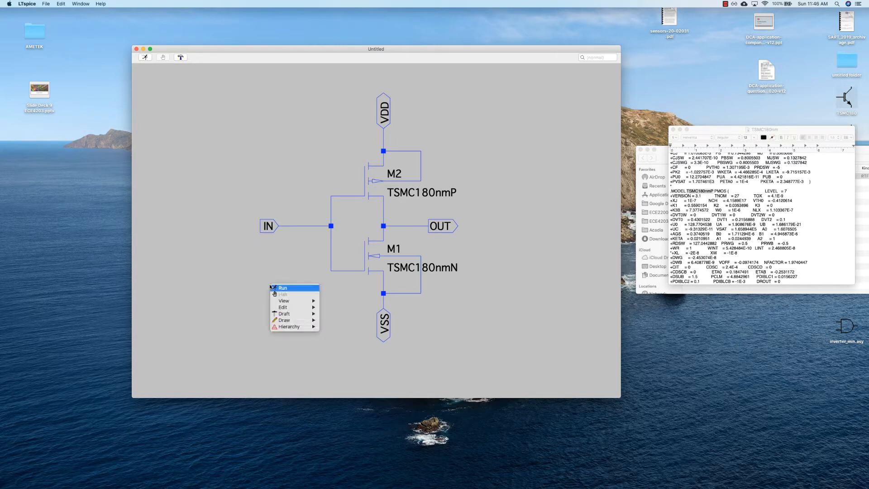
pyautogui.moveTo(287, 314)
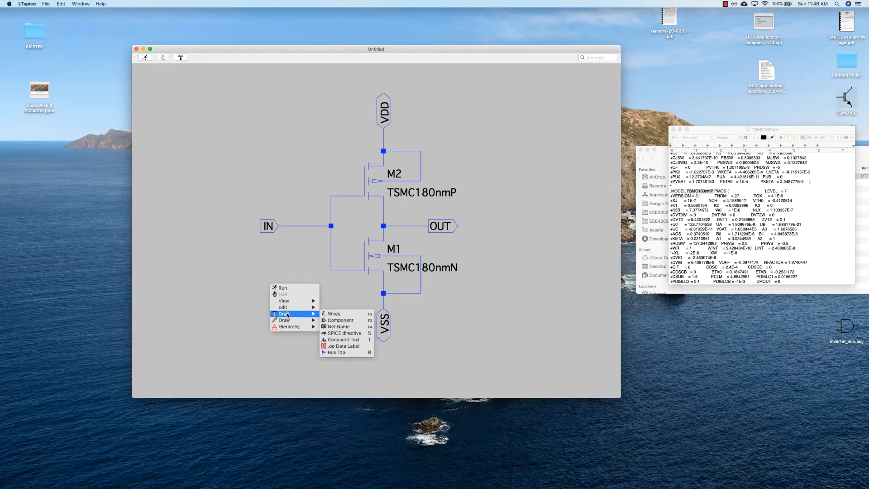
pyautogui.click(337, 335)
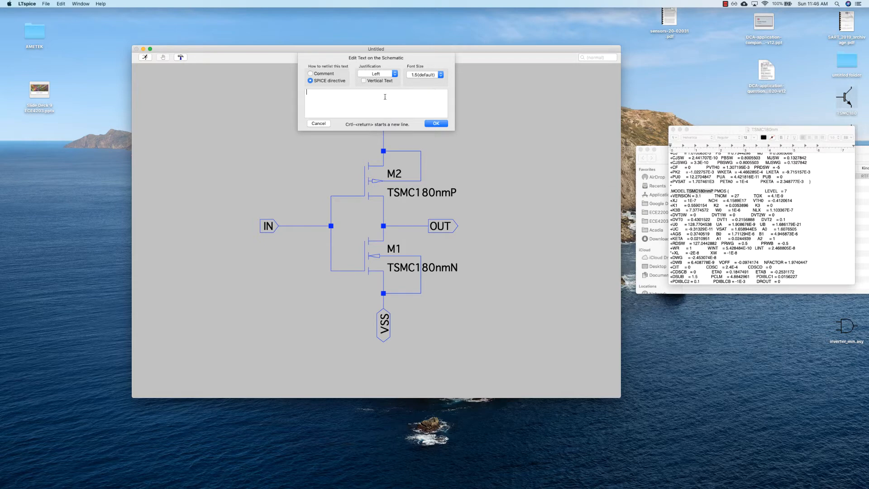
pyautogui.write('ram MN=1 MP=2')
pyautogui.click(436, 124)
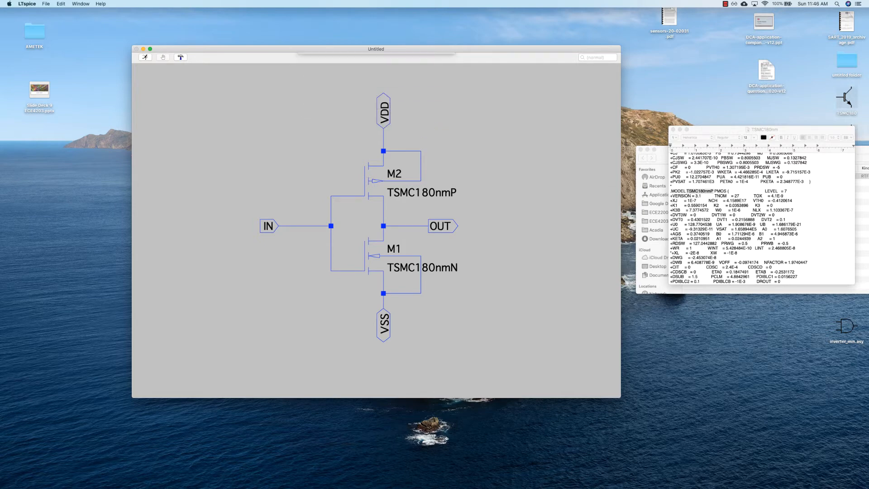
pyautogui.click(223, 301)
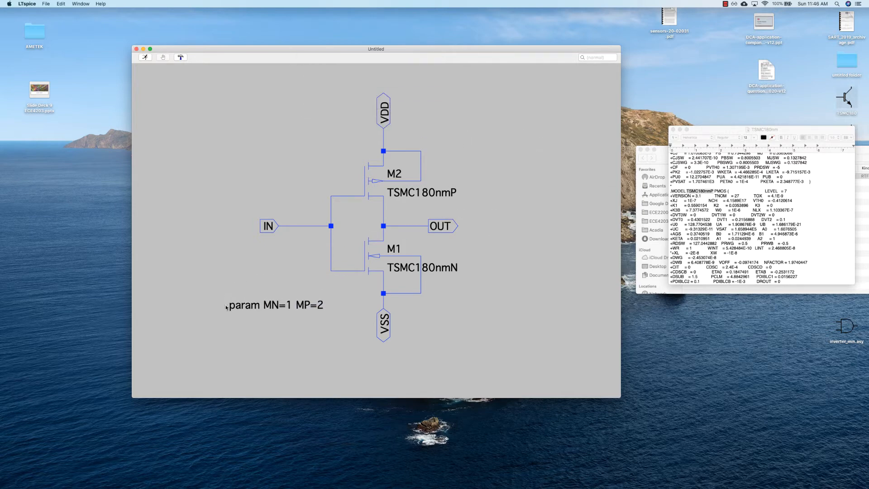
# Step: Save the schematic as Draft1.asc and automatically generate a symbol for the sheet
pyautogui.click(45, 3)
pyautogui.click(51, 42)
pyautogui.rightClick(258, 124)
pyautogui.moveTo(273, 158)
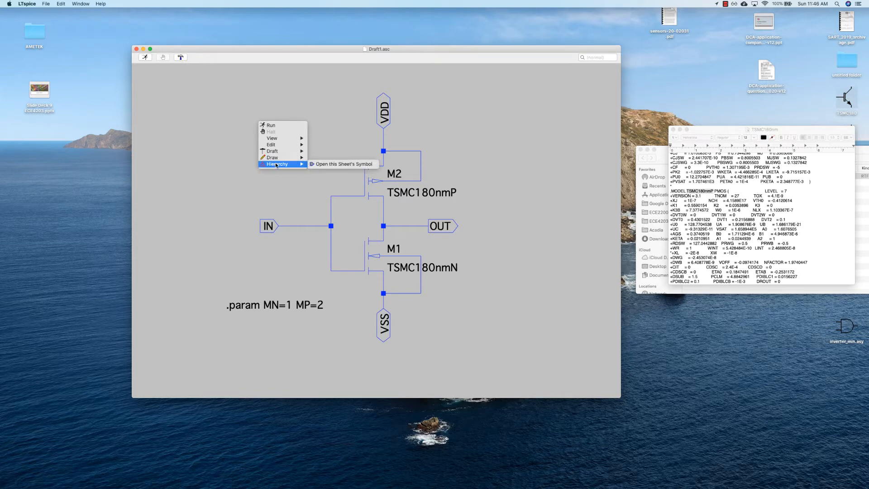
pyautogui.click(348, 164)
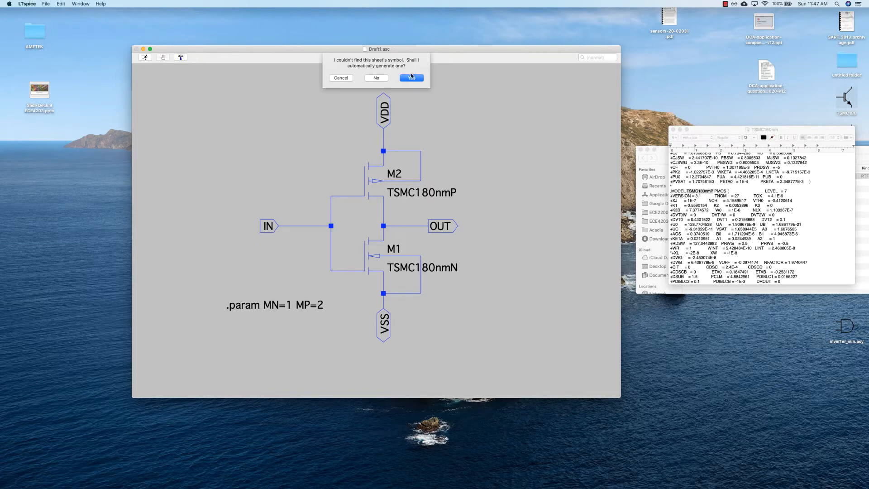
pyautogui.click(411, 78)
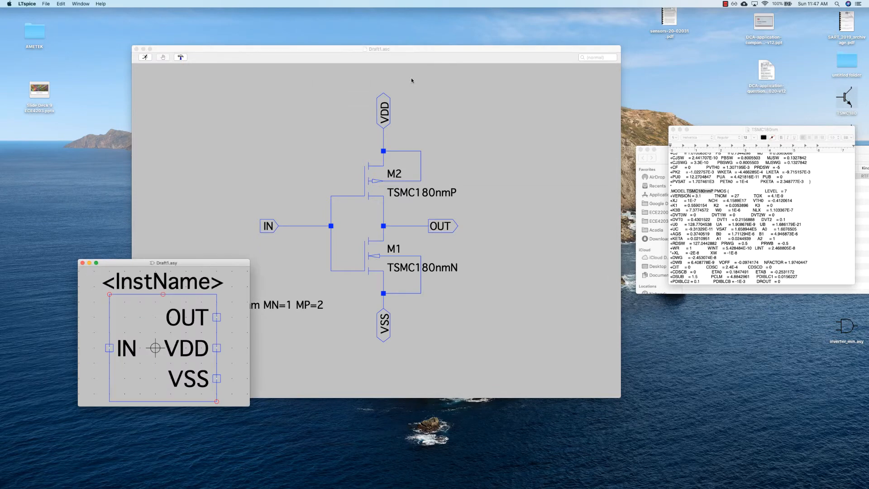
# Step: Enlarge and reposition the Draft1.asy symbol window, leaving free working space around the generated symbol
pyautogui.moveTo(219, 265); pyautogui.dragTo(379, 101)
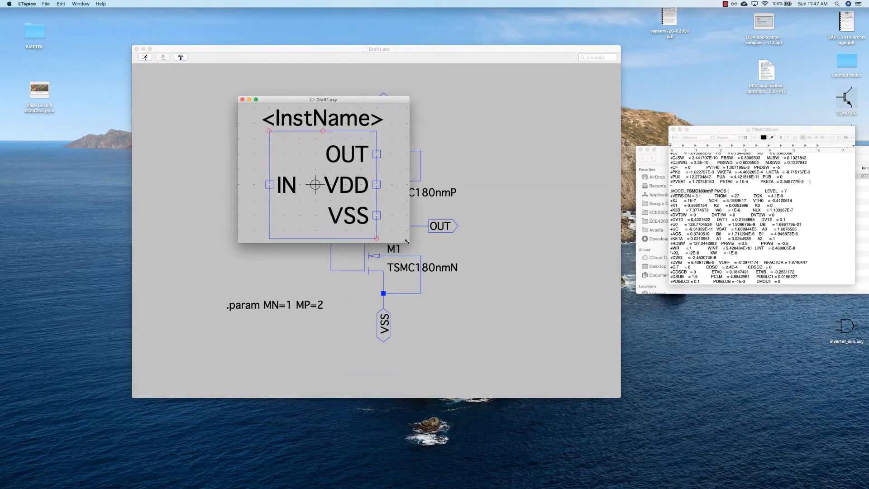
pyautogui.moveTo(407, 242); pyautogui.dragTo(691, 488)
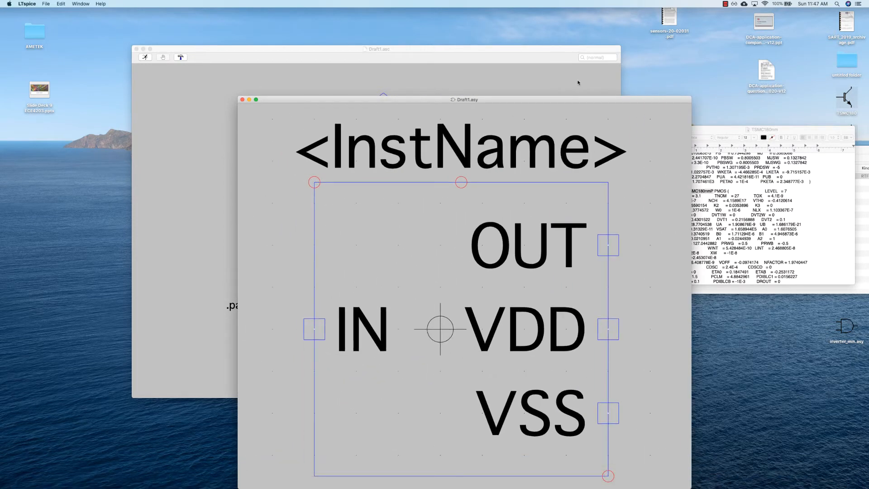
pyautogui.moveTo(573, 99); pyautogui.dragTo(478, 2)
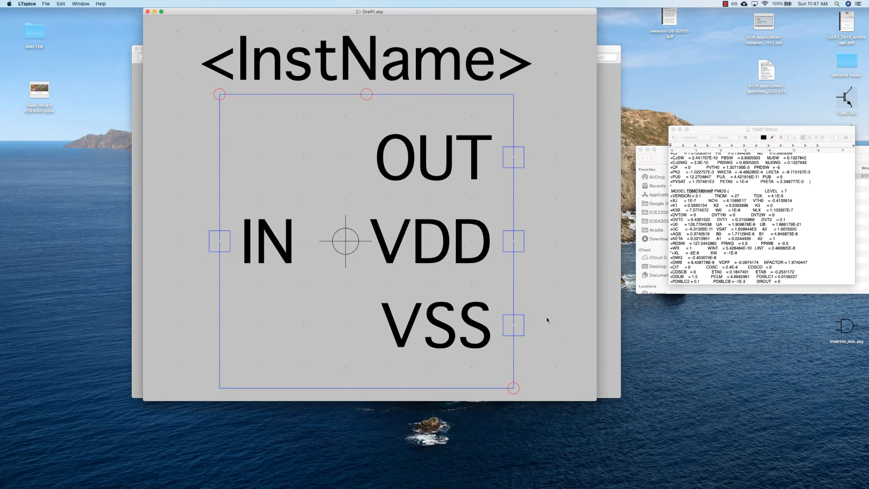
pyautogui.scroll(-5, 547, 319)
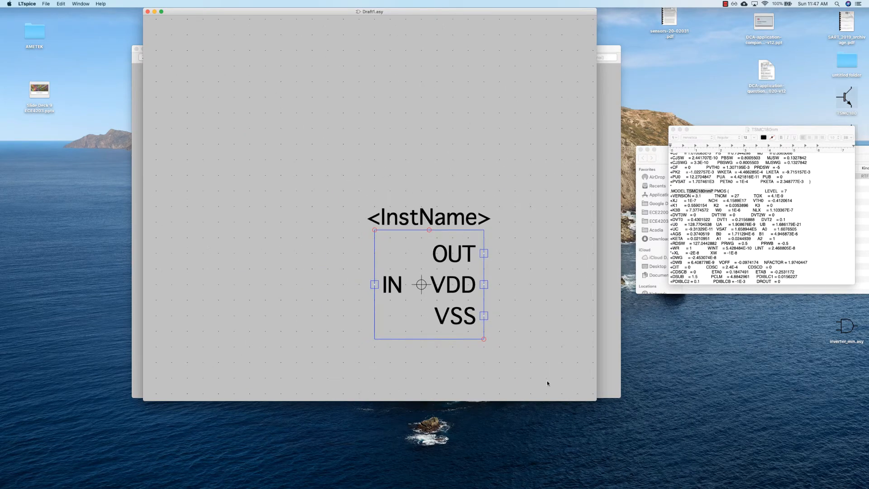
pyautogui.moveTo(596, 401); pyautogui.dragTo(655, 463)
pyautogui.scroll(-2, 508, 354)
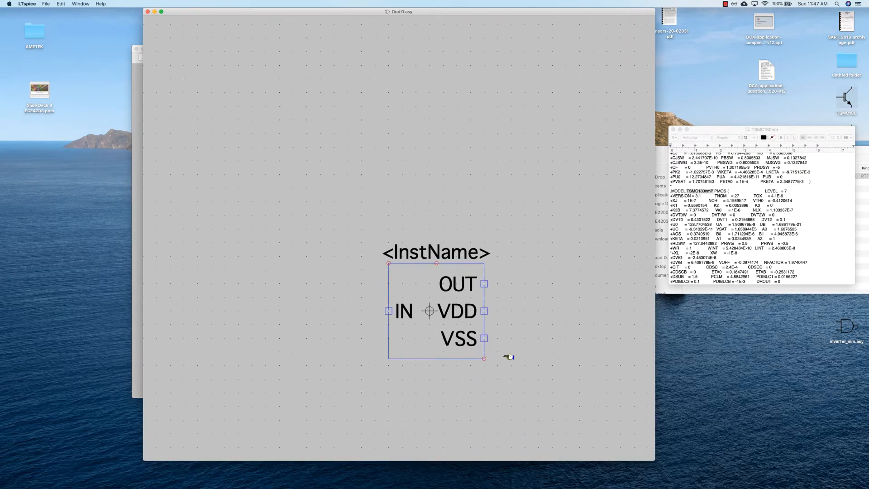
pyautogui.moveTo(480, 339); pyautogui.dragTo(444, 252)
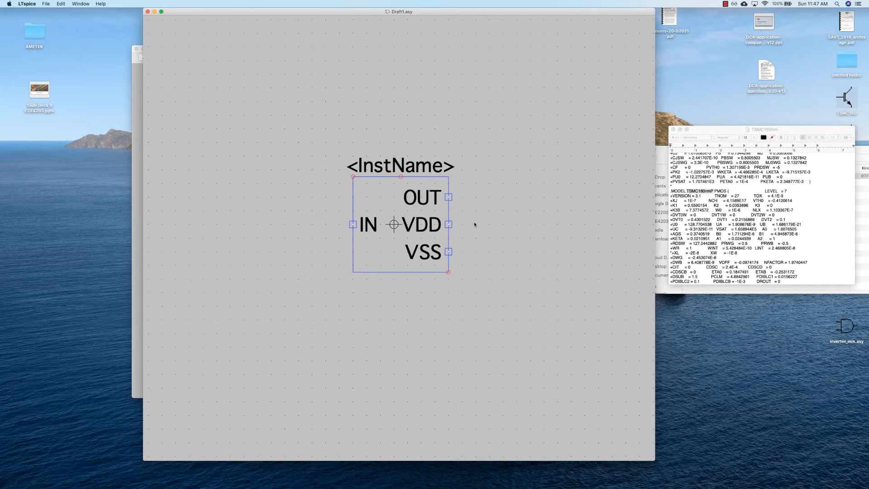
# Step: Move the <InstName> text off the symbol box to the empty area above and left of it
pyautogui.rightClick(399, 160)
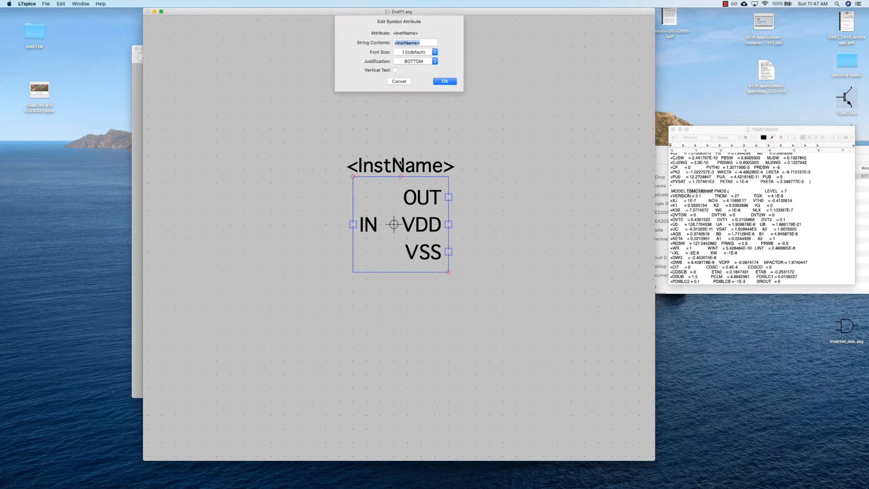
pyautogui.click(399, 81)
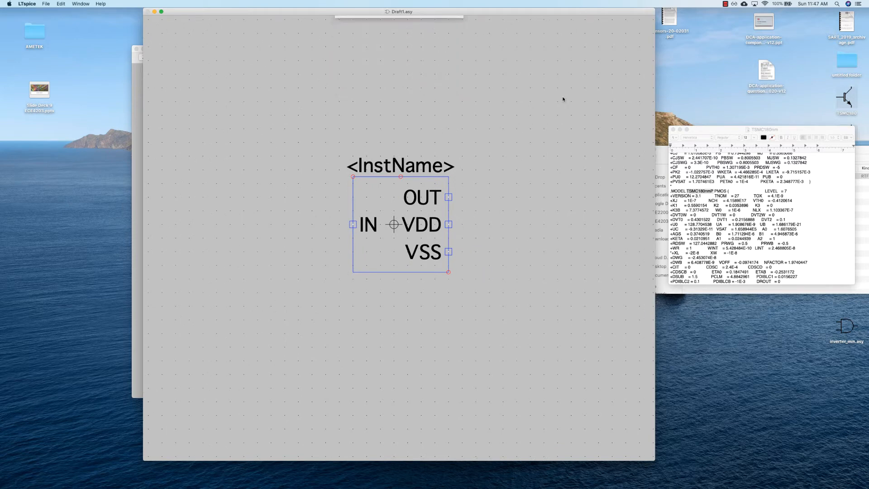
pyautogui.rightClick(583, 138)
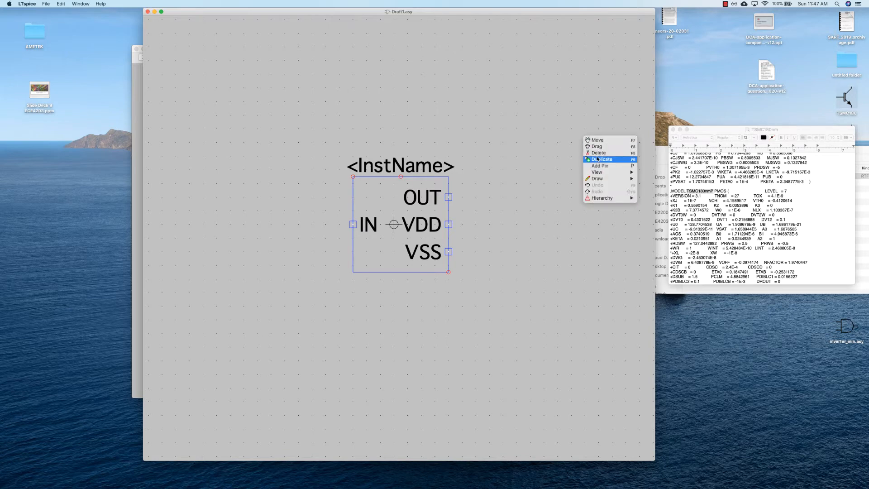
pyautogui.click(597, 139)
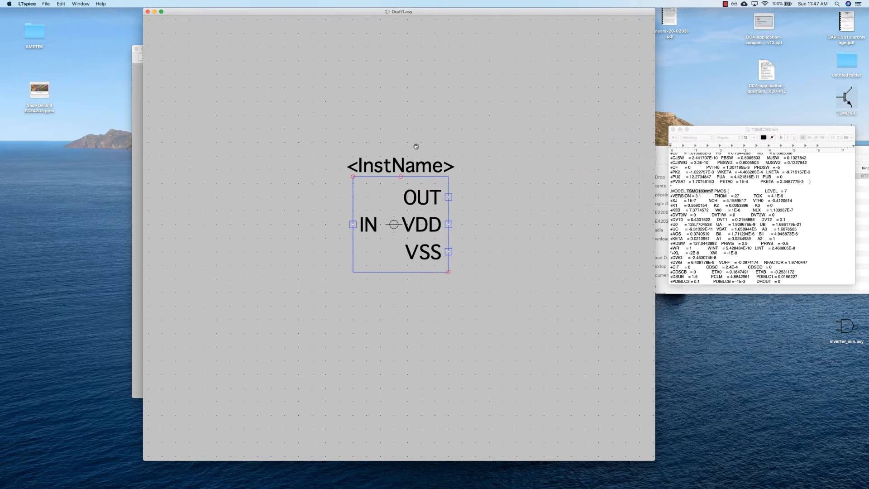
pyautogui.moveTo(407, 162)
pyautogui.mouseDown()
pyautogui.moveTo(346, 147)
pyautogui.moveTo(394, 173)
pyautogui.mouseUp()
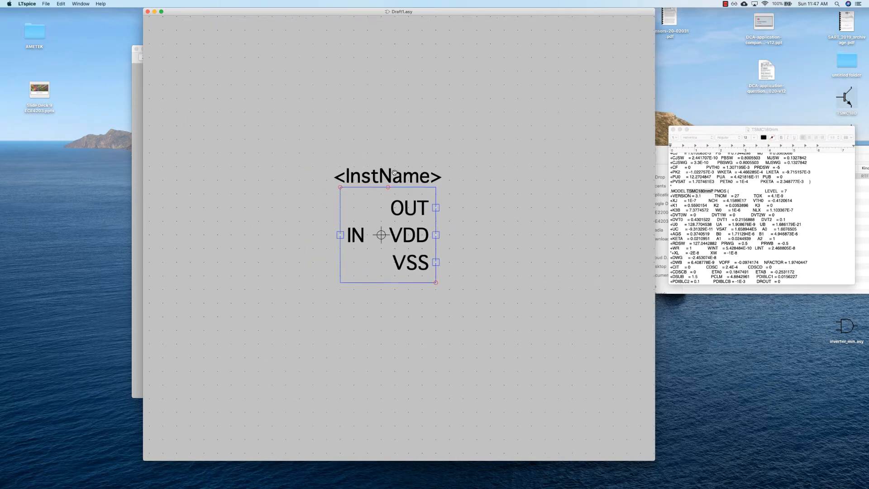
pyautogui.click(385, 177)
pyautogui.click(274, 150)
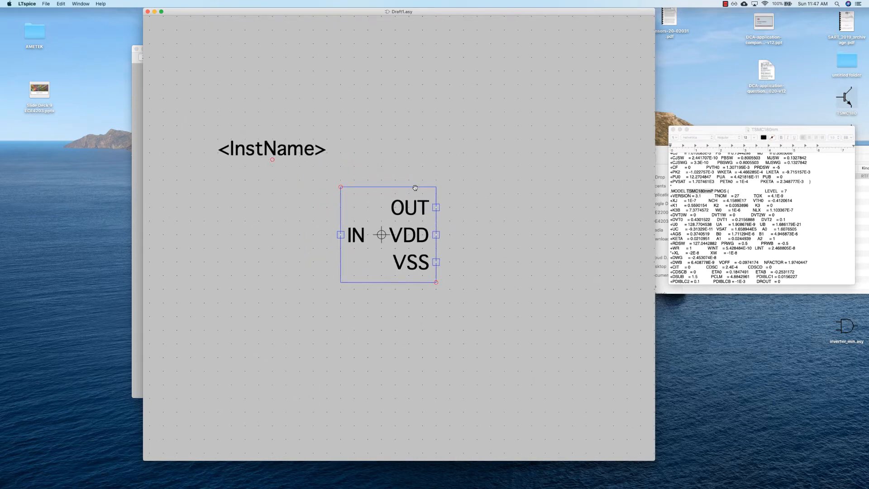
# Step: Delete the rectangular outline around the symbol's pins
pyautogui.rightClick(491, 162)
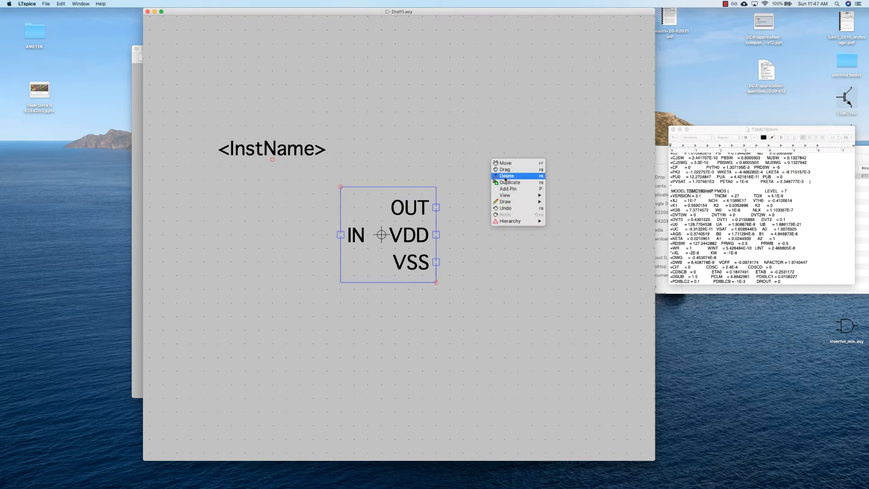
pyautogui.click(505, 176)
pyautogui.click(410, 188)
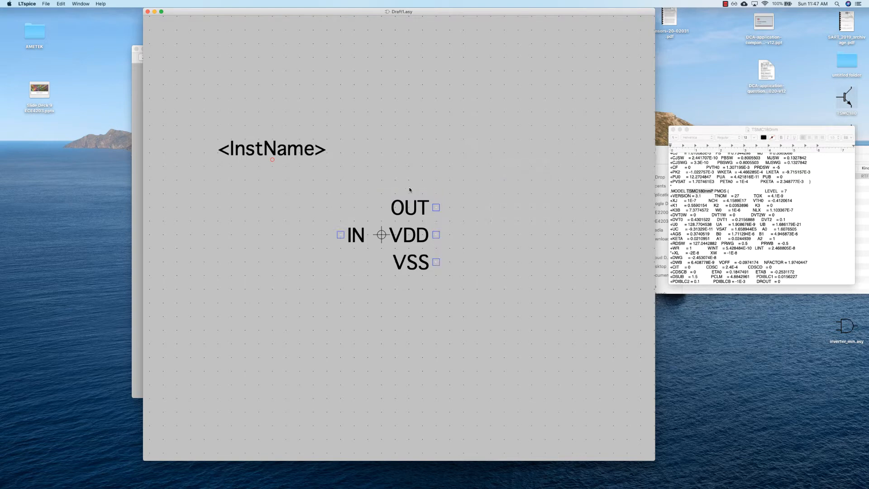
# Step: Move the OUT pin to the right of the VDD pin, level with the IN pin
pyautogui.rightClick(475, 216)
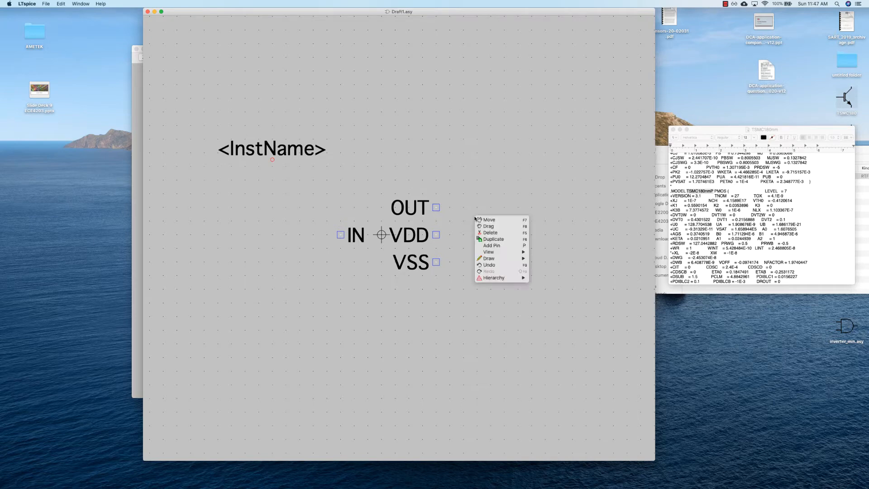
pyautogui.click(490, 221)
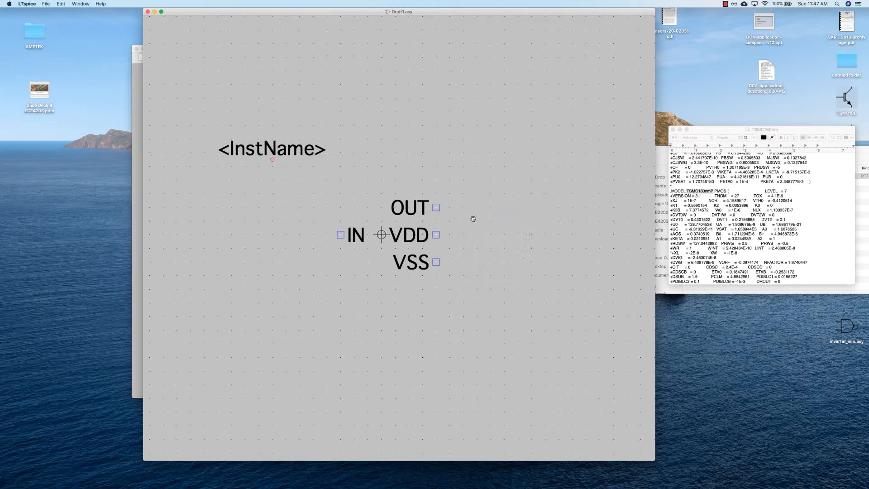
pyautogui.click(439, 208)
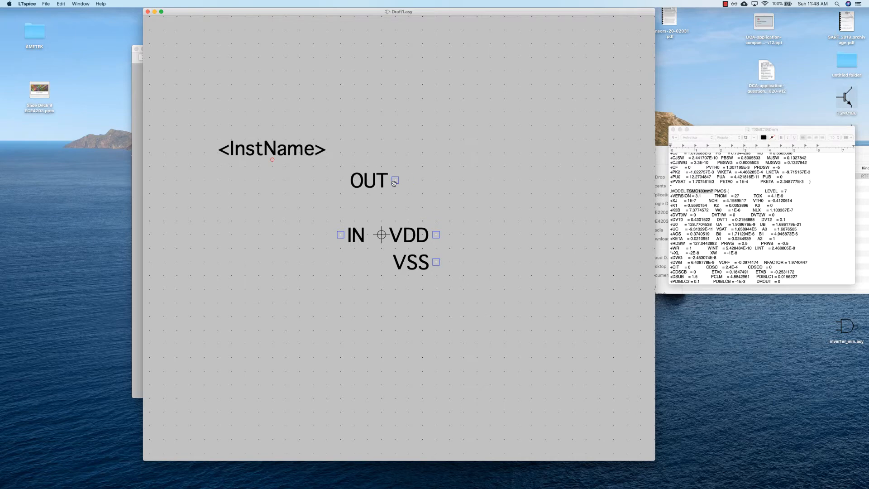
pyautogui.click(398, 181)
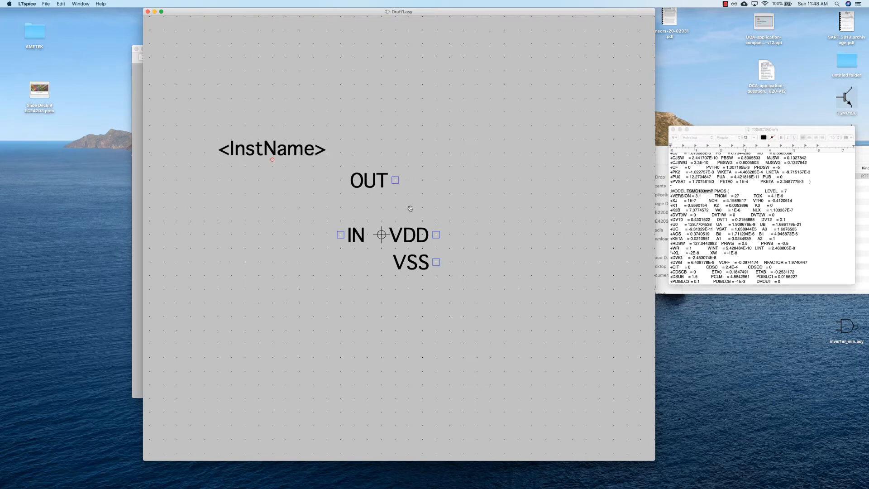
pyautogui.click(395, 180)
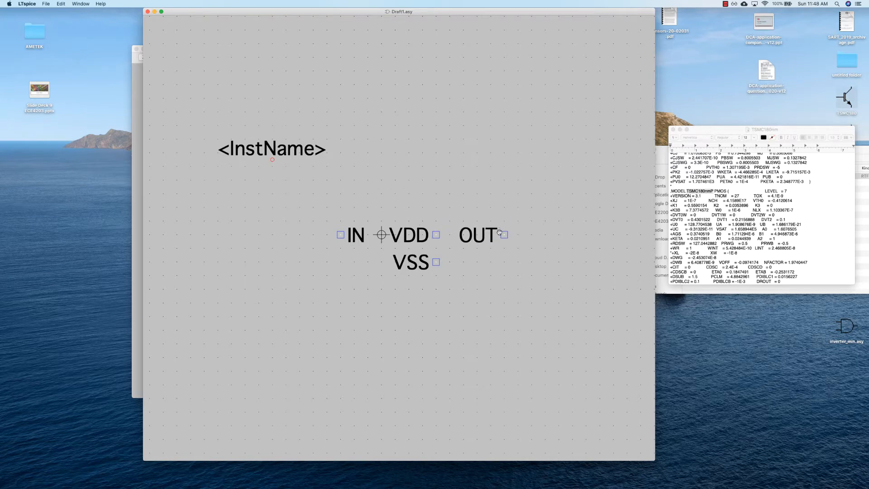
pyautogui.click(500, 233)
# Step: Move the VDD pin straight up above the IN–OUT row and the VSS pin further down below it
pyautogui.click(424, 234)
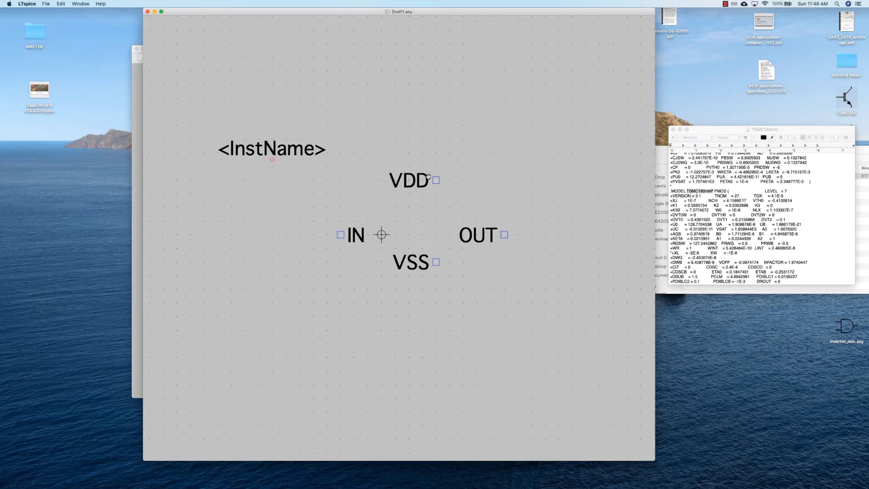
pyautogui.click(428, 178)
pyautogui.click(419, 257)
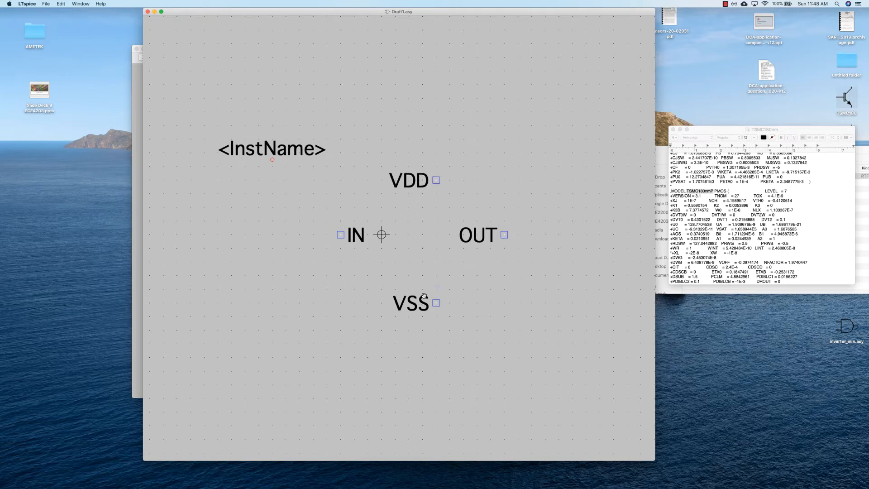
pyautogui.click(421, 297)
pyautogui.press('Escape')
pyautogui.press('F7')
# Step: Set the pin label justification to LEFT for OUT and RIGHT for IN
pyautogui.rightClick(489, 234)
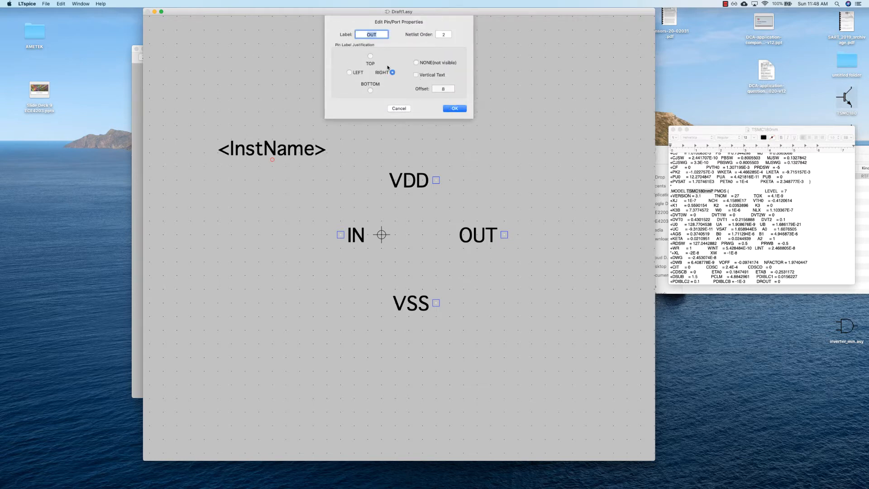
pyautogui.click(354, 74)
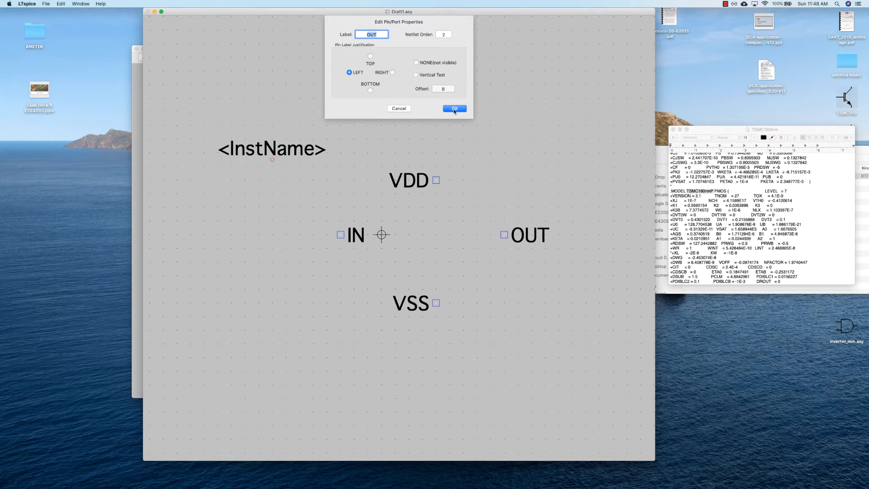
pyautogui.click(455, 108)
pyautogui.rightClick(364, 233)
pyautogui.click(392, 72)
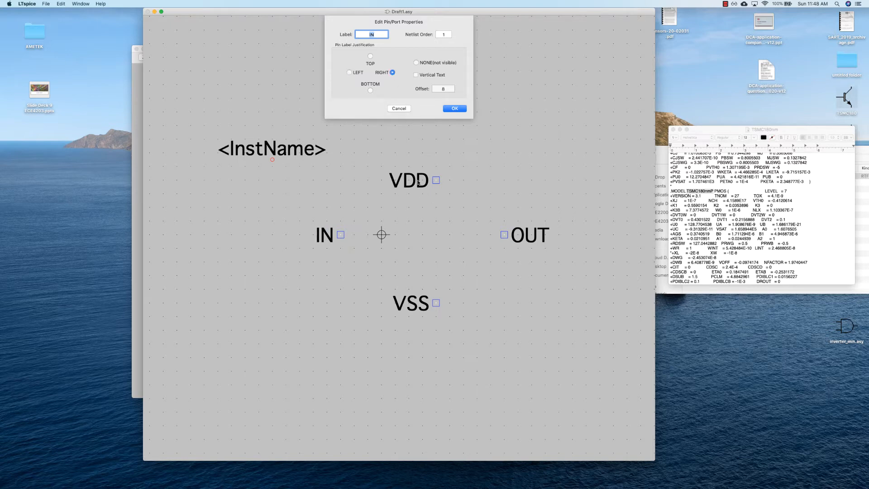
pyautogui.click(454, 108)
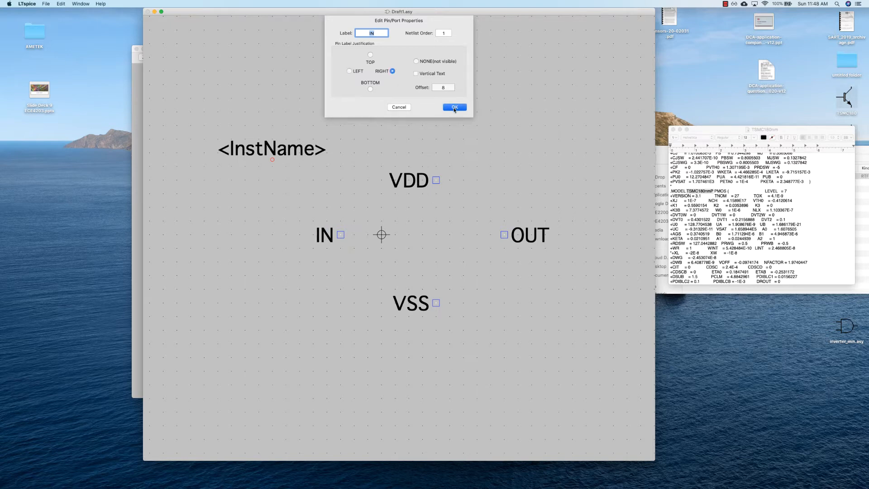
# Step: Set the pin label justification to BOTTOM for VDD and TOP for VSS
pyautogui.rightClick(416, 182)
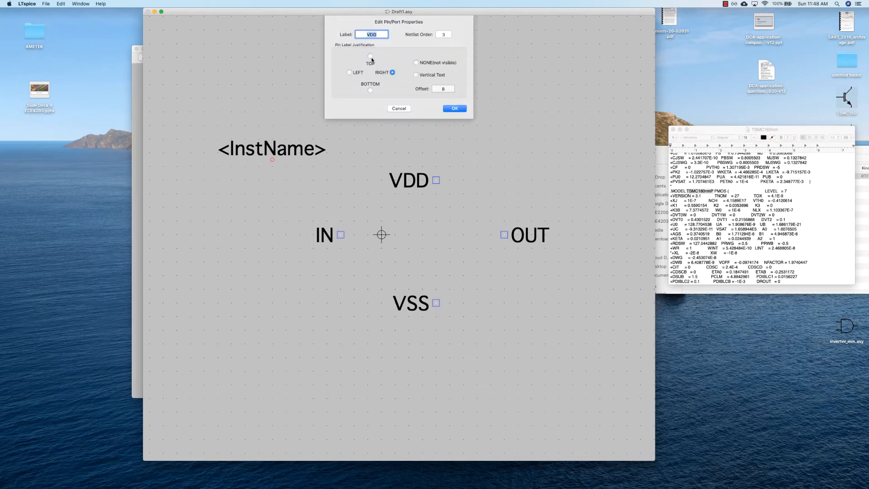
pyautogui.click(370, 90)
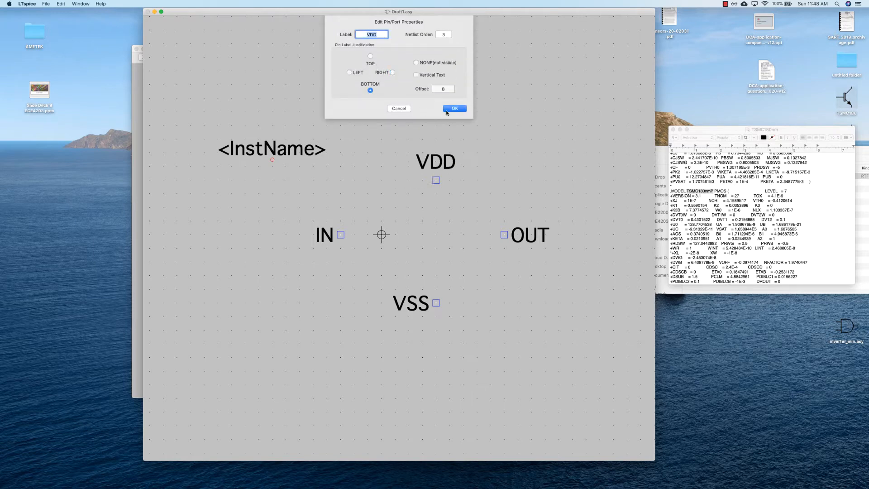
pyautogui.click(446, 112)
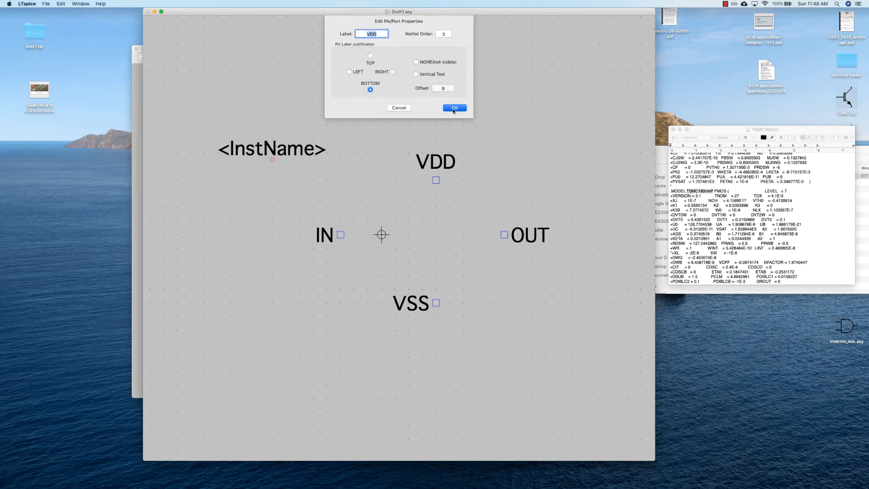
pyautogui.rightClick(425, 302)
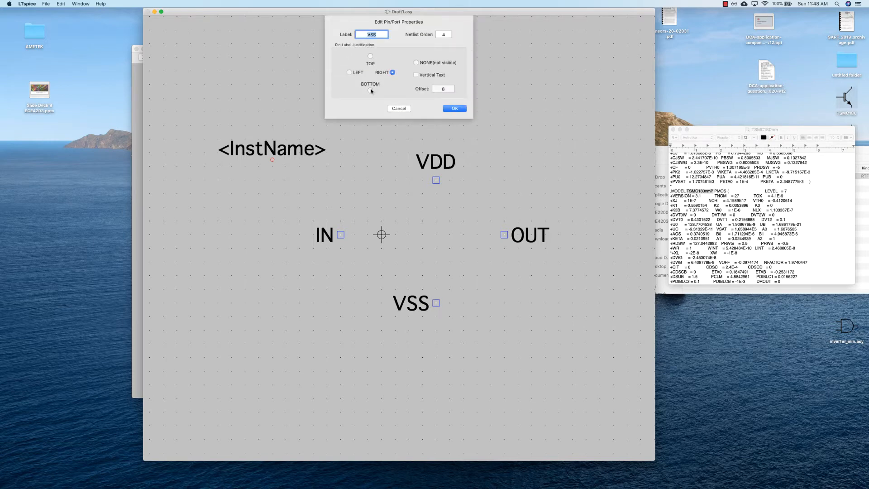
pyautogui.click(370, 56)
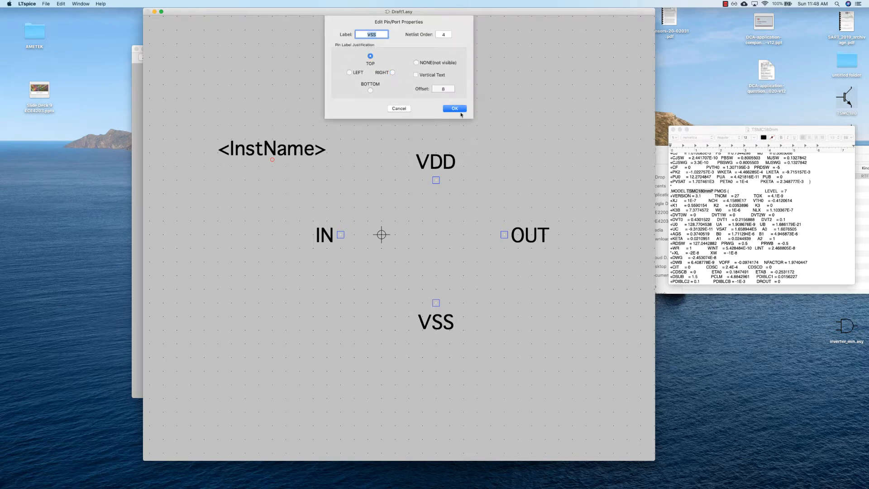
pyautogui.click(455, 109)
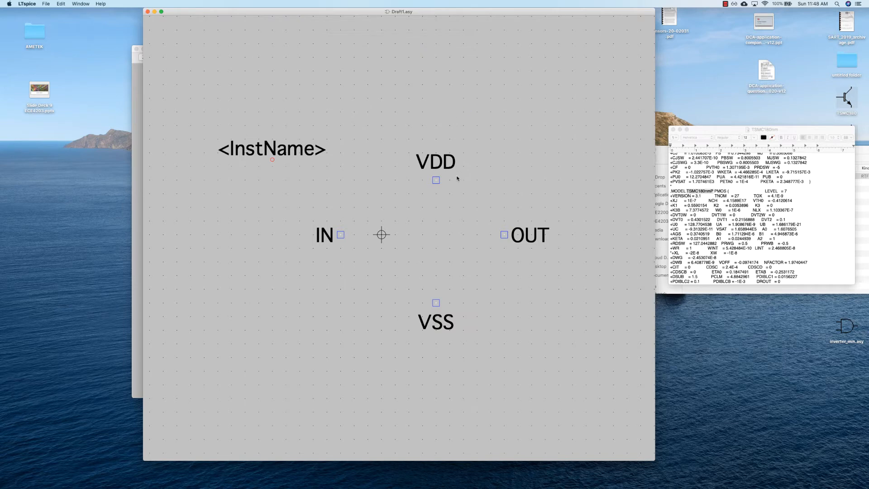
# Step: Draw a triangle from three lines between the VDD and VSS pins, with its tip pointing at the OUT pin
pyautogui.rightClick(467, 237)
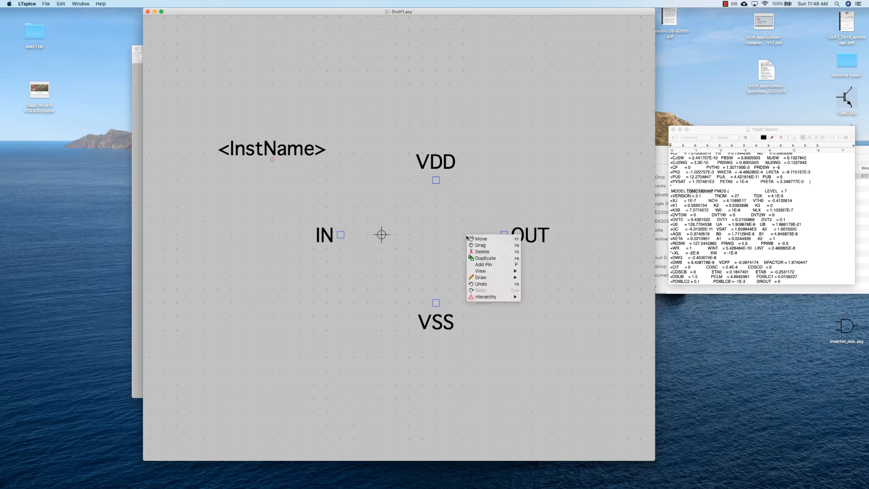
pyautogui.moveTo(491, 278)
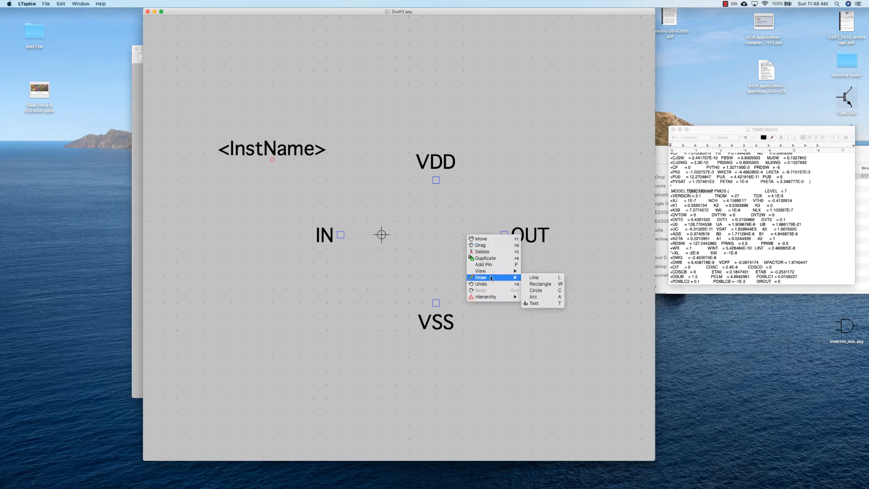
pyautogui.click(548, 277)
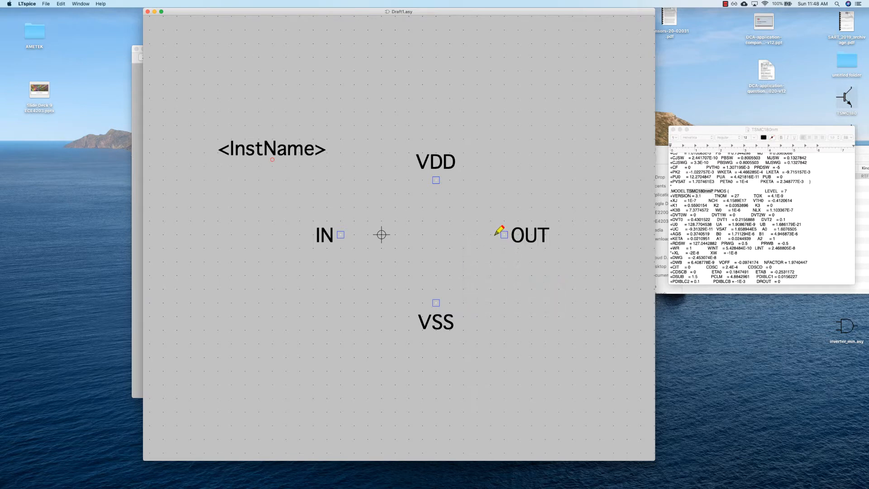
pyautogui.click(422, 193)
pyautogui.click(491, 235)
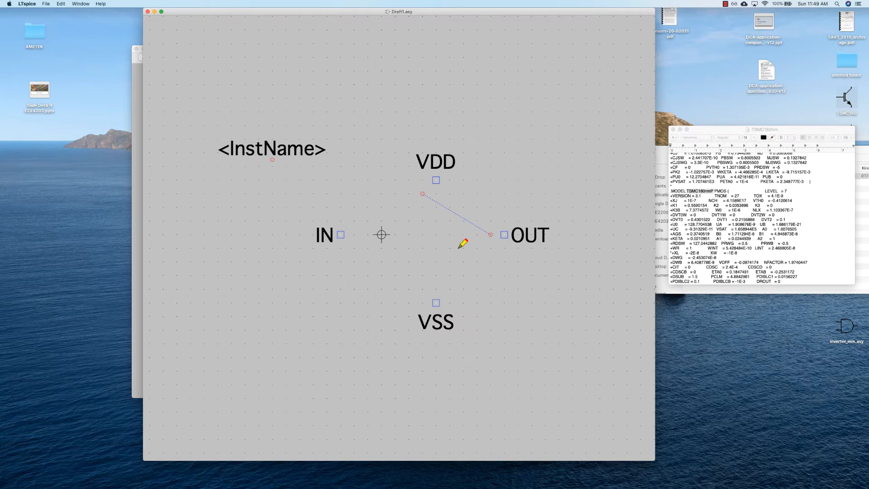
pyautogui.click(423, 275)
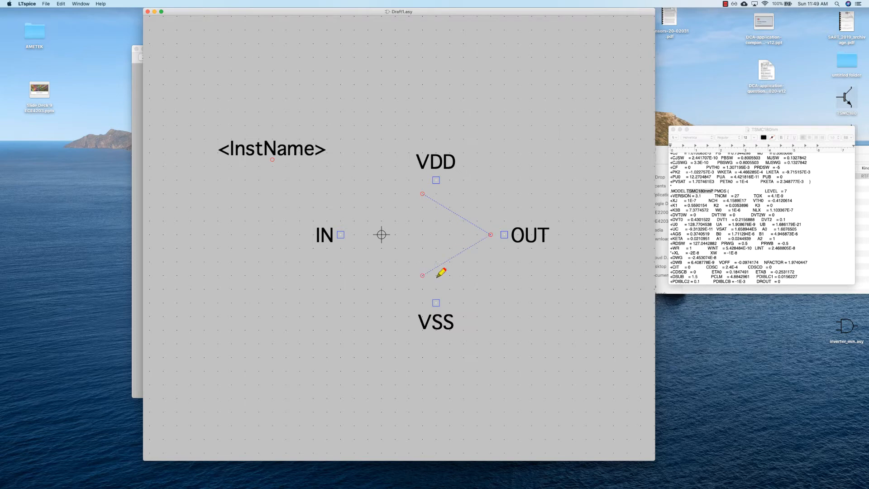
pyautogui.click(422, 194)
pyautogui.click(423, 276)
# Step: Draw a small circle in the empty area below the OUT pin
pyautogui.rightClick(549, 175)
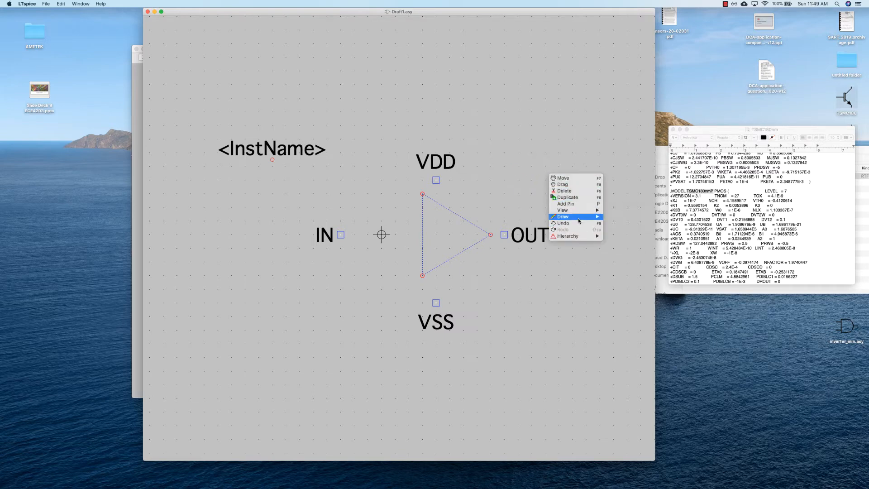
pyautogui.moveTo(579, 218)
pyautogui.click(636, 232)
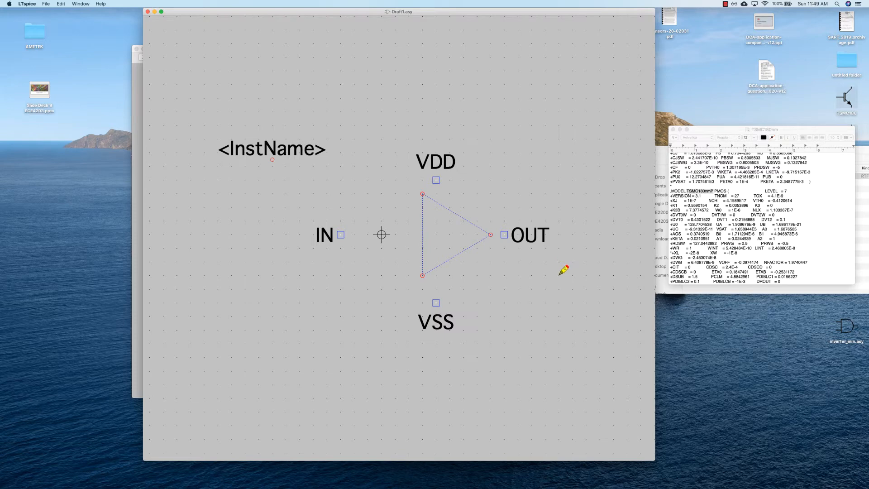
pyautogui.click(558, 274)
# Step: Move the small circle against the triangle's tip, level with the IN and OUT pins
pyautogui.rightClick(569, 259)
pyautogui.click(586, 270)
pyautogui.moveTo(551, 267); pyautogui.dragTo(503, 250)
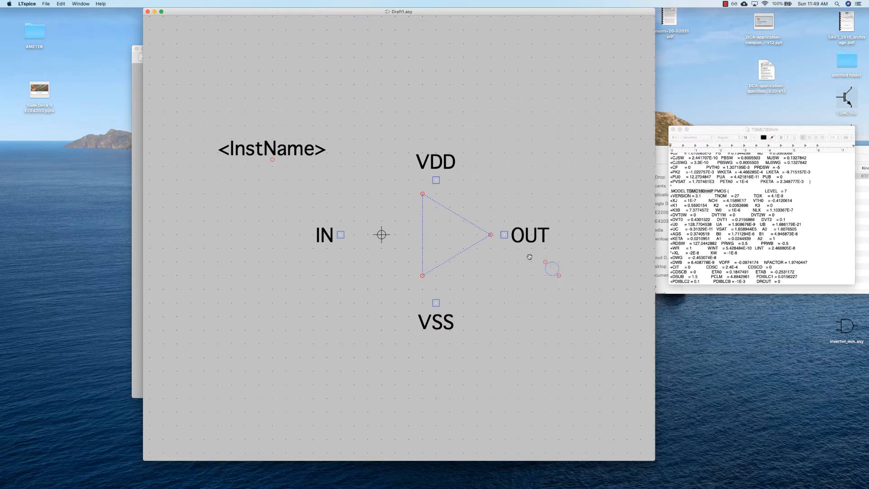
pyautogui.rightClick(588, 237)
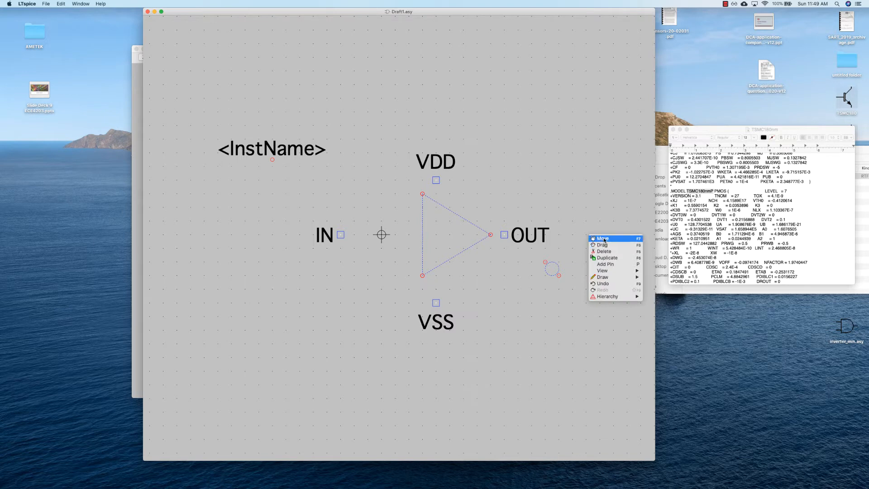
pyautogui.click(597, 241)
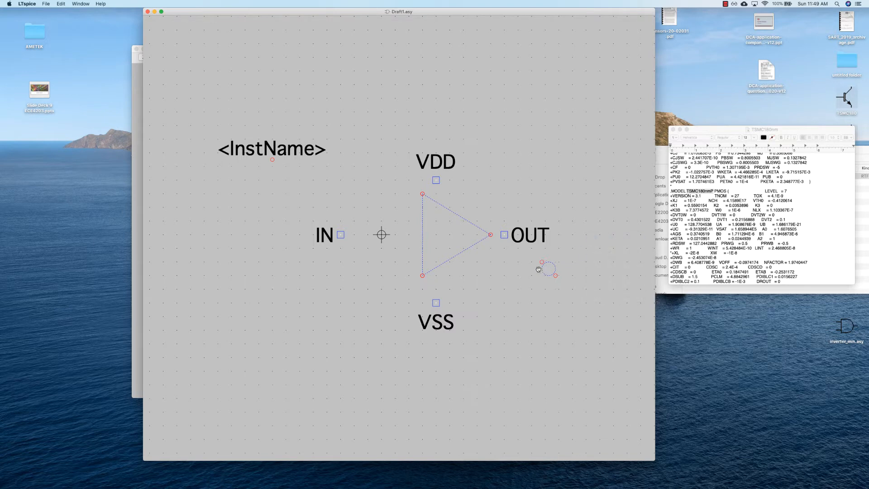
pyautogui.moveTo(546, 268); pyautogui.dragTo(492, 237)
# Step: Move the OUT pin further right of the circle and the IN pin onto the origin cross, closer to the triangle
pyautogui.rightClick(534, 200)
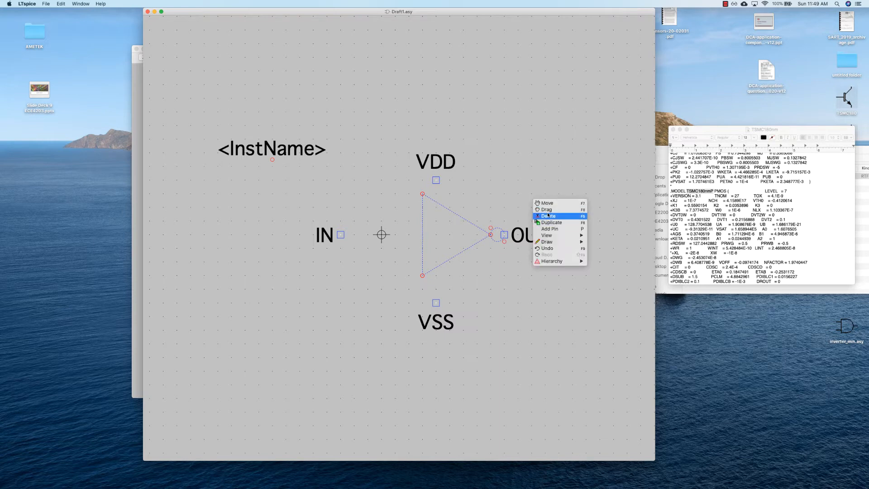
pyautogui.click(548, 205)
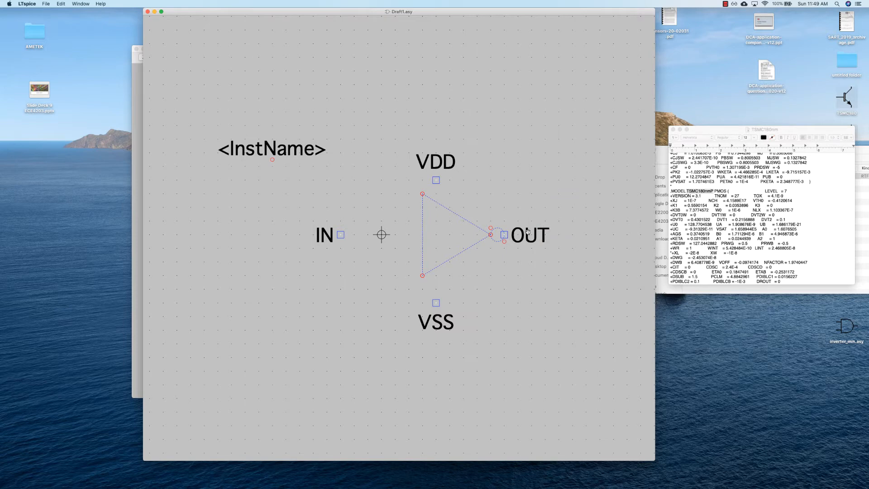
pyautogui.click(504, 234)
pyautogui.click(341, 234)
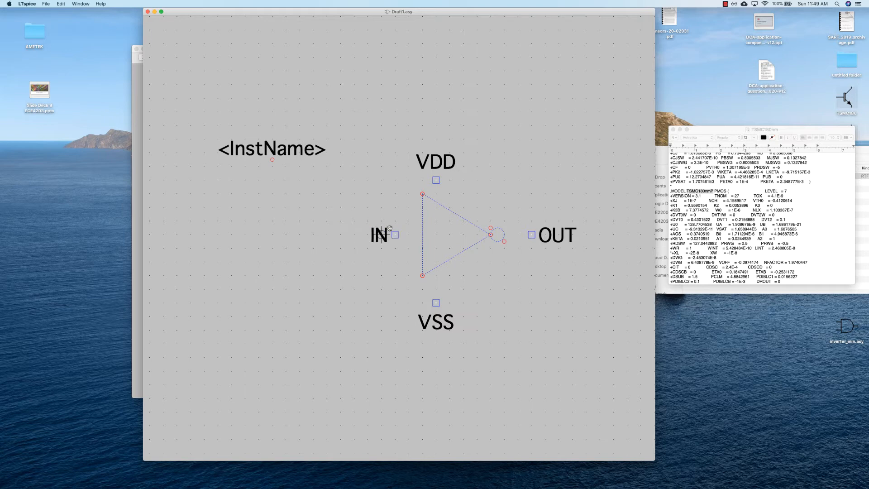
pyautogui.click(382, 228)
# Step: Move the VDD pin one grid step right and the VSS pin directly below it, one step closer to the triangle
pyautogui.click(437, 180)
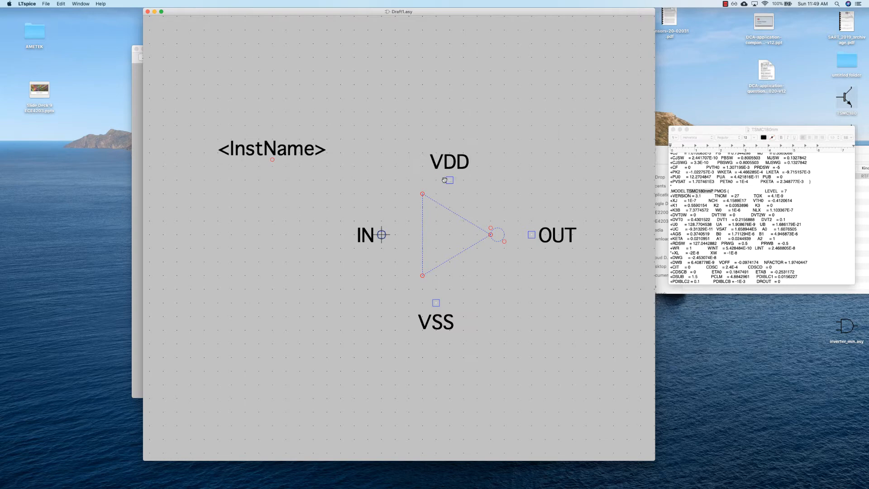
pyautogui.click(450, 180)
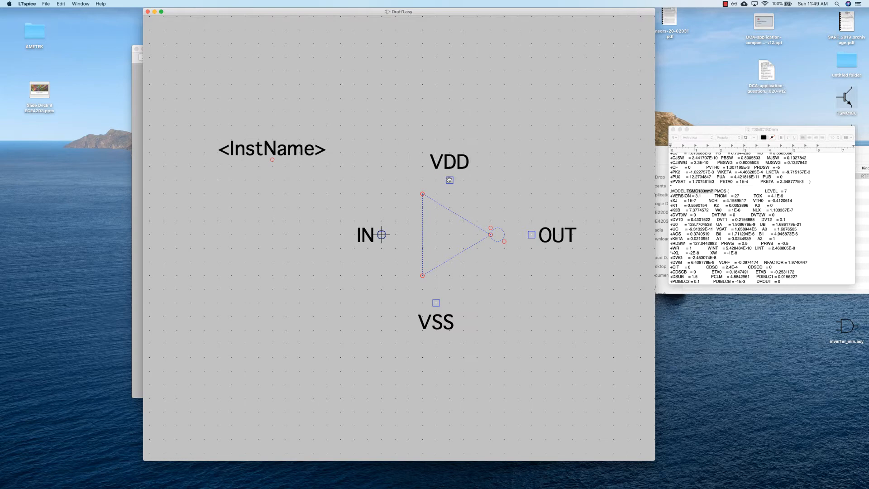
pyautogui.click(436, 302)
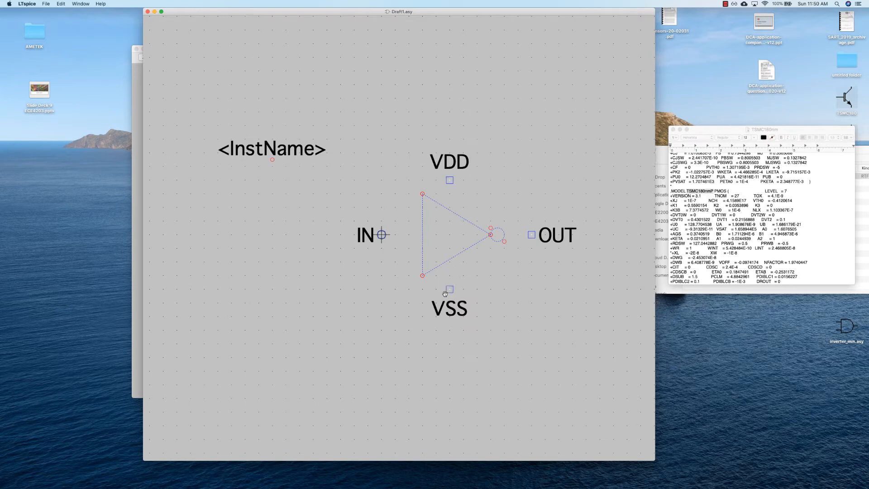
pyautogui.click(450, 289)
# Step: Try a line from the OUT pin to the circle and undo it
pyautogui.rightClick(559, 164)
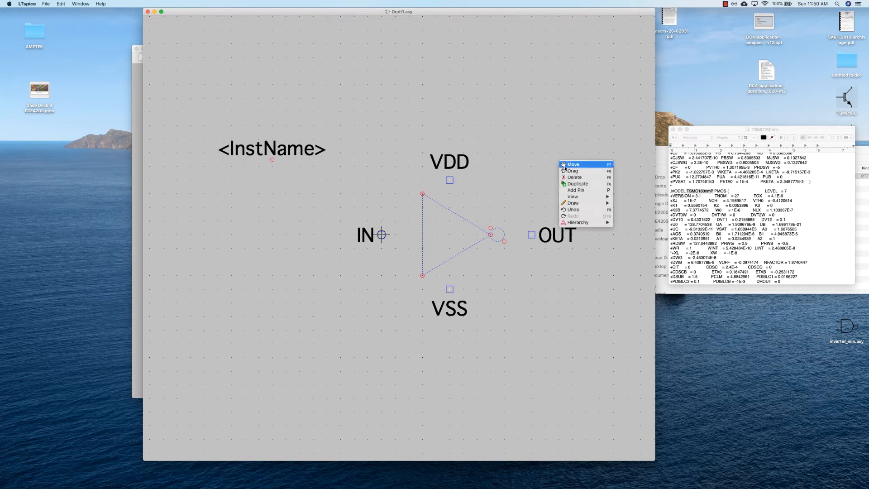
pyautogui.moveTo(578, 206)
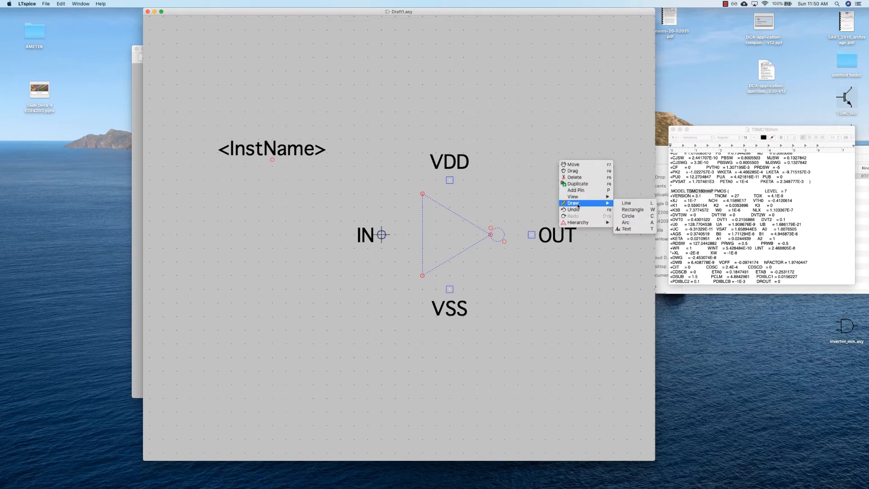
pyautogui.click(627, 203)
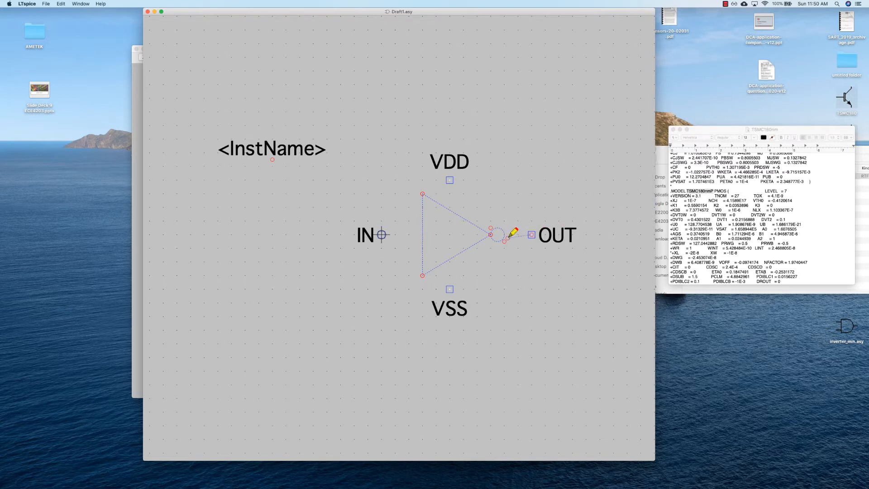
pyautogui.click(510, 238)
pyautogui.click(62, 4)
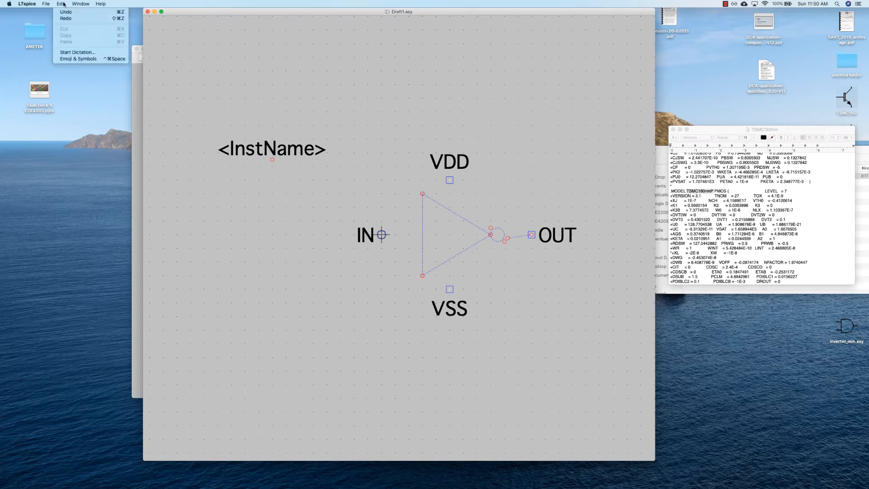
pyautogui.click(66, 12)
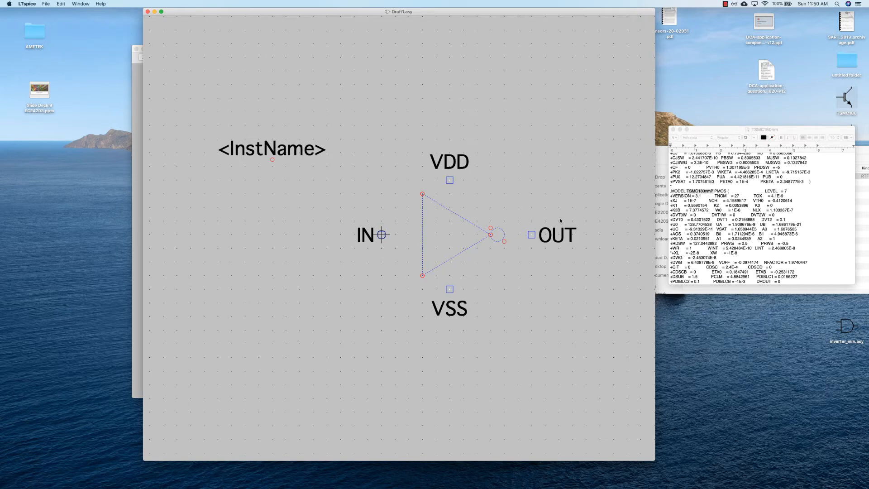
# Step: Draw a straight horizontal line joining the circle's right edge to the OUT pin
pyautogui.rightClick(575, 293)
pyautogui.moveTo(597, 333)
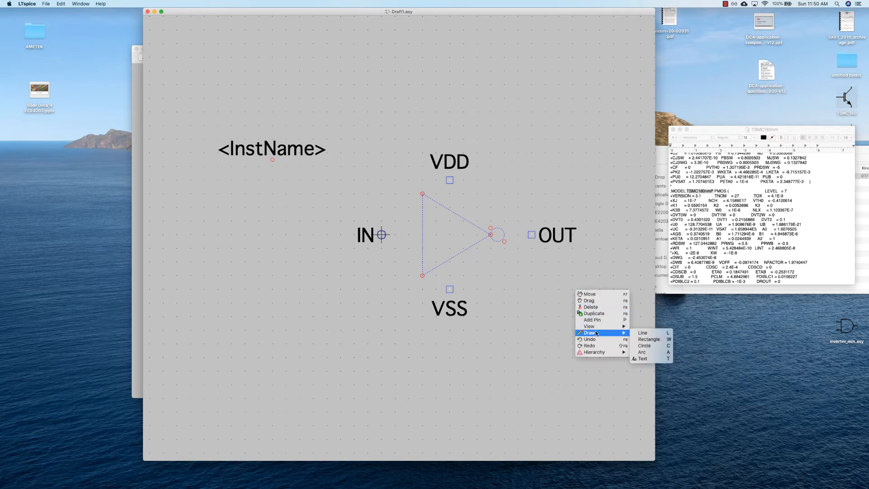
pyautogui.click(642, 334)
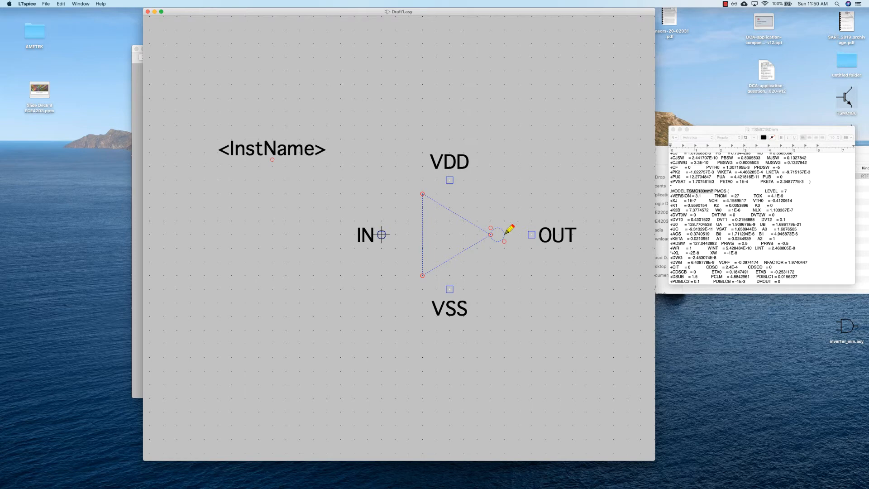
pyautogui.click(532, 234)
pyautogui.rightClick(408, 229)
pyautogui.click(413, 240)
pyautogui.click(400, 235)
# Step: Try a line from the IN pin to the triangle's vertical edge and undo it
pyautogui.rightClick(321, 290)
pyautogui.moveTo(342, 334)
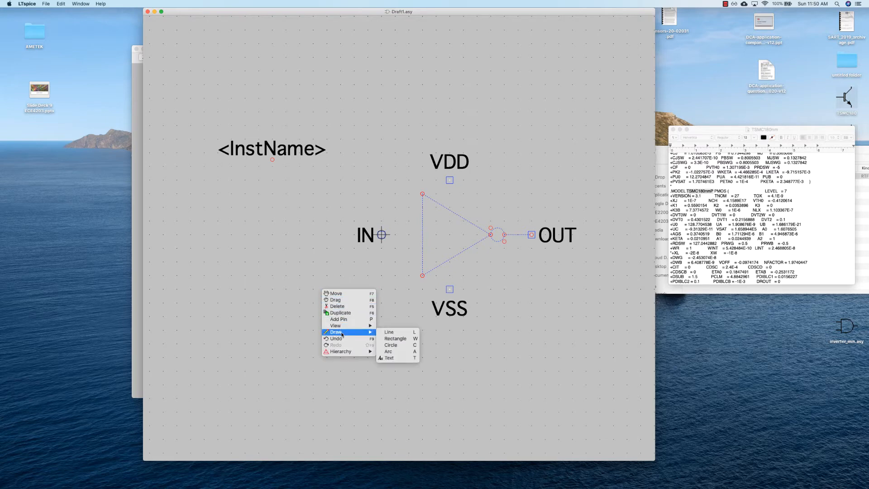
pyautogui.click(392, 332)
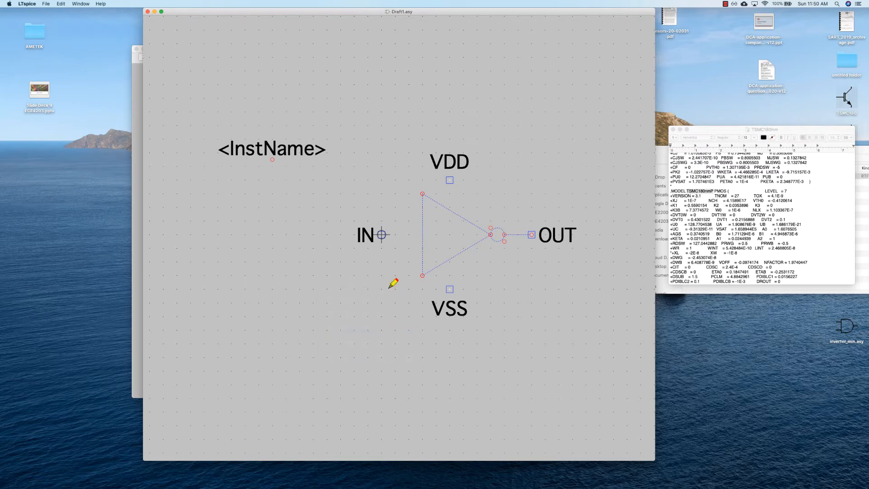
pyautogui.click(382, 234)
pyautogui.click(423, 235)
pyautogui.press('Escape')
pyautogui.press('super+z')
# Step: Draw a horizontal line connecting the IN pin to the middle of the triangle's vertical edge
pyautogui.rightClick(418, 236)
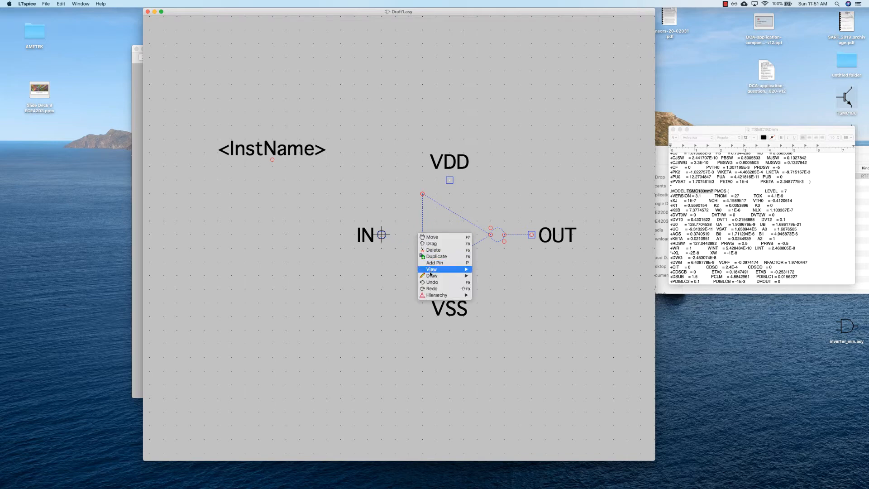
pyautogui.moveTo(457, 276)
pyautogui.click(485, 275)
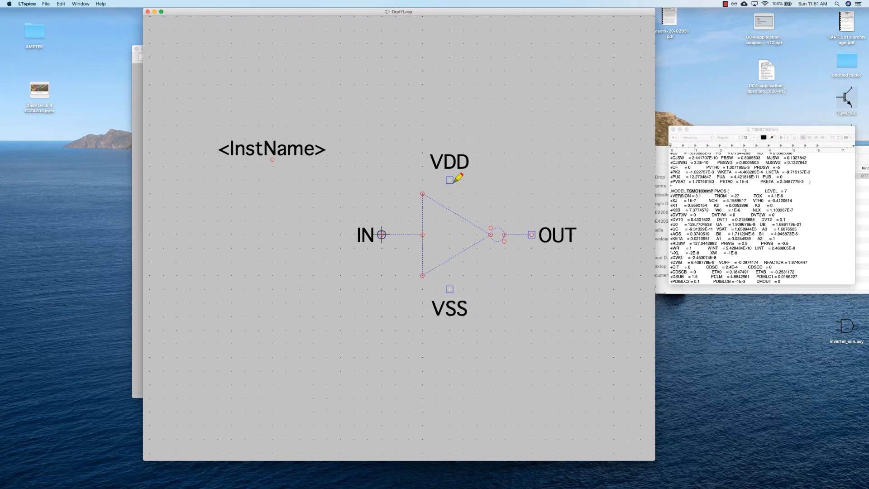
# Step: Draw vertical lines connecting the VDD pin to the triangle's upper edge and the VSS pin to its lower edge
pyautogui.click(451, 209)
pyautogui.click(450, 180)
pyautogui.click(450, 259)
pyautogui.click(449, 289)
pyautogui.press('Escape')
# Step: Move the <InstName> label next to the triangle's upper-left corner, above the IN pin
pyautogui.rightClick(294, 202)
pyautogui.click(308, 201)
pyautogui.scroll(-1, 273, 146)
pyautogui.moveTo(272, 144); pyautogui.dragTo(315, 166)
pyautogui.click(292, 155)
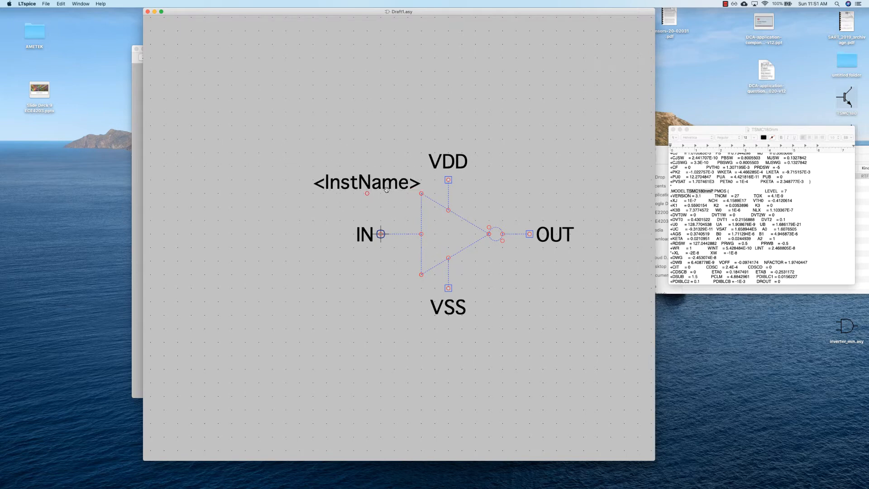
pyautogui.click(387, 187)
# Step: Save the finished inverter symbol under its current file name
pyautogui.click(48, 3)
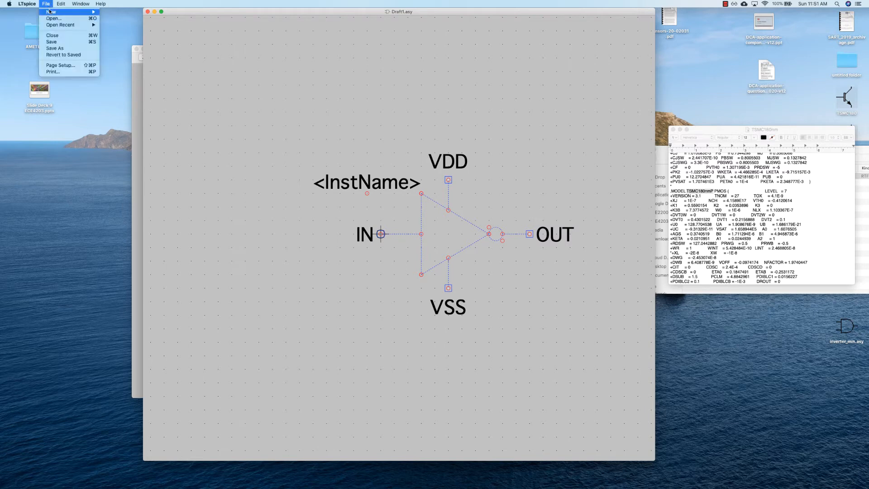
pyautogui.click(51, 42)
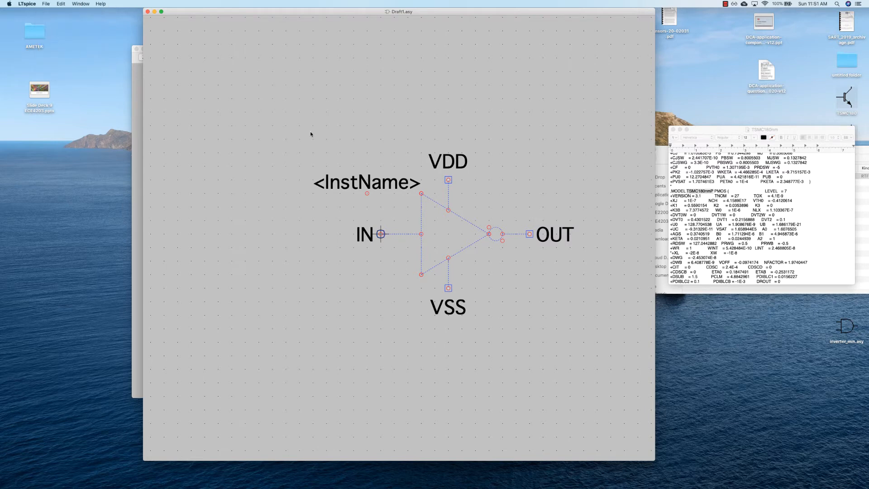
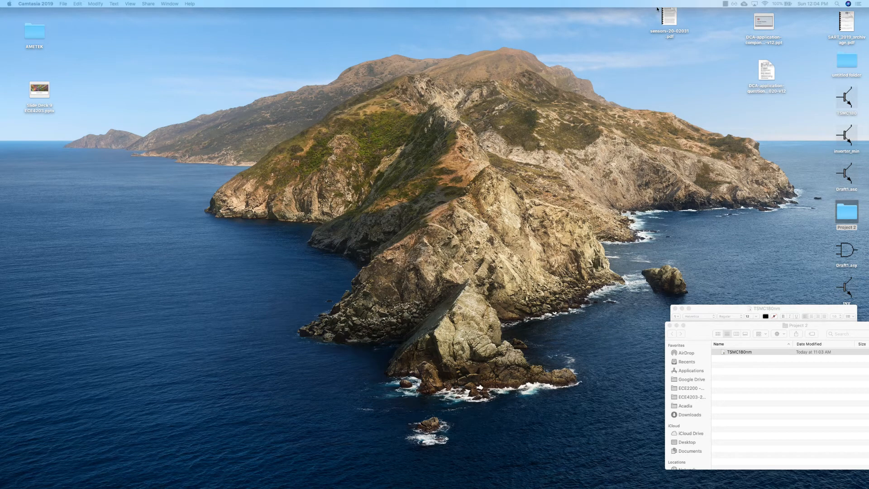
# Step: Switch to LTspice, start a new blank schematic and enlarge its window
pyautogui.moveTo(472, 487)
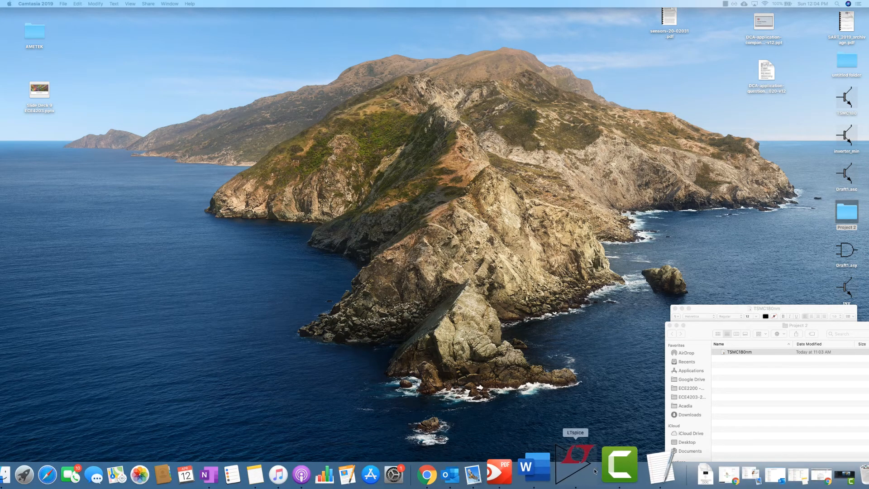
pyautogui.click(588, 468)
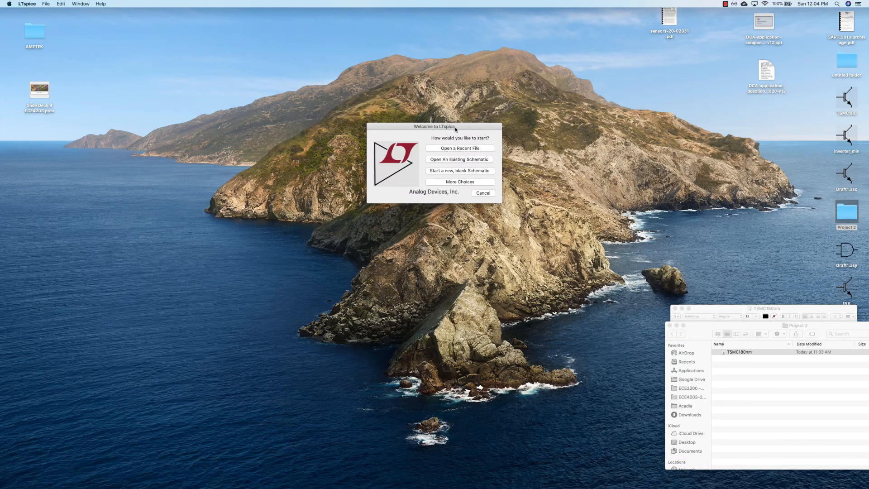
pyautogui.click(459, 171)
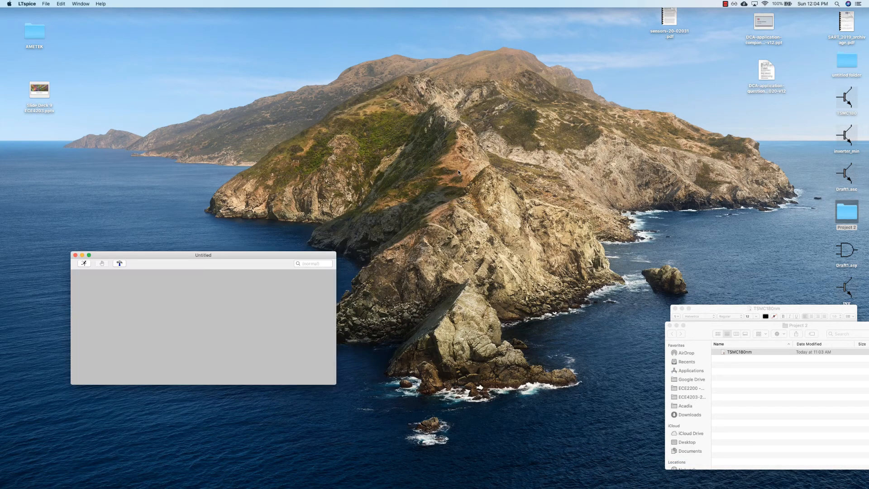
pyautogui.moveTo(258, 253); pyautogui.dragTo(347, 97)
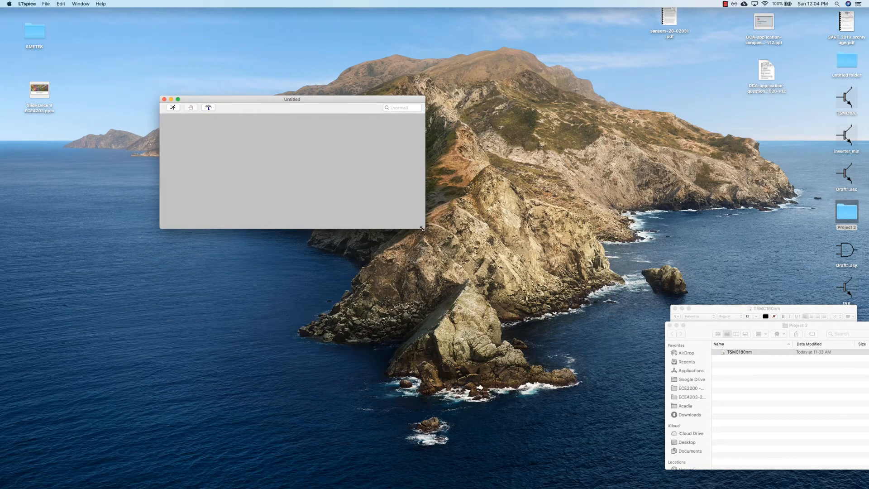
pyautogui.moveTo(422, 228); pyautogui.dragTo(588, 422)
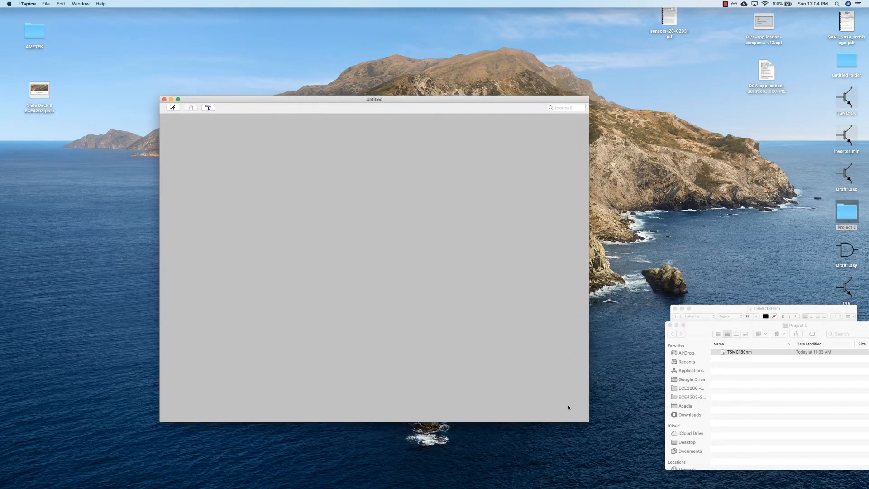
pyautogui.rightClick(424, 222)
pyautogui.moveTo(452, 248)
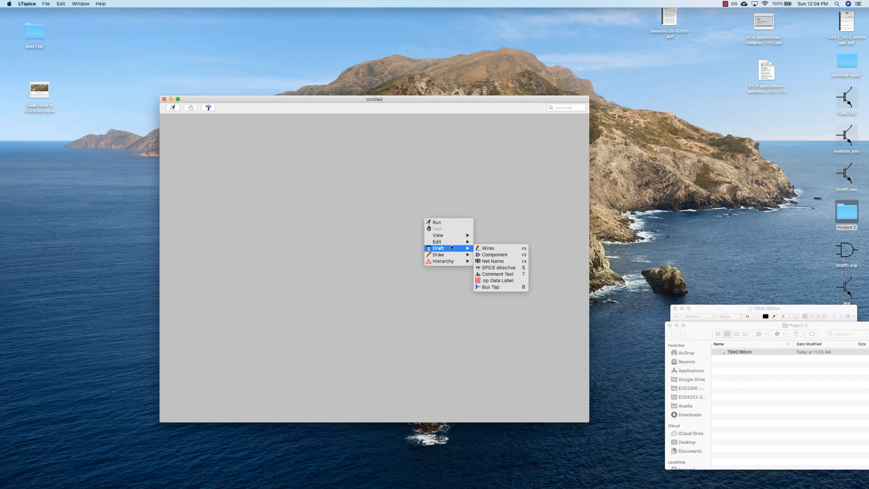
pyautogui.click(485, 254)
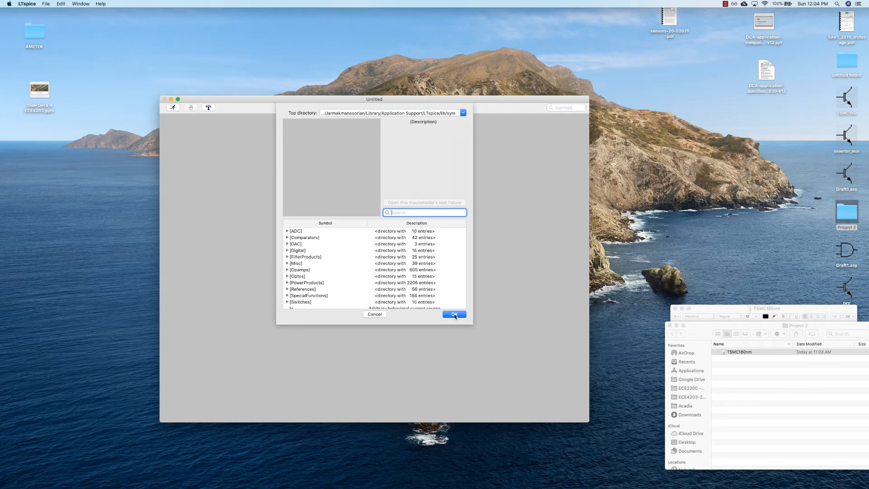
pyautogui.click(466, 112)
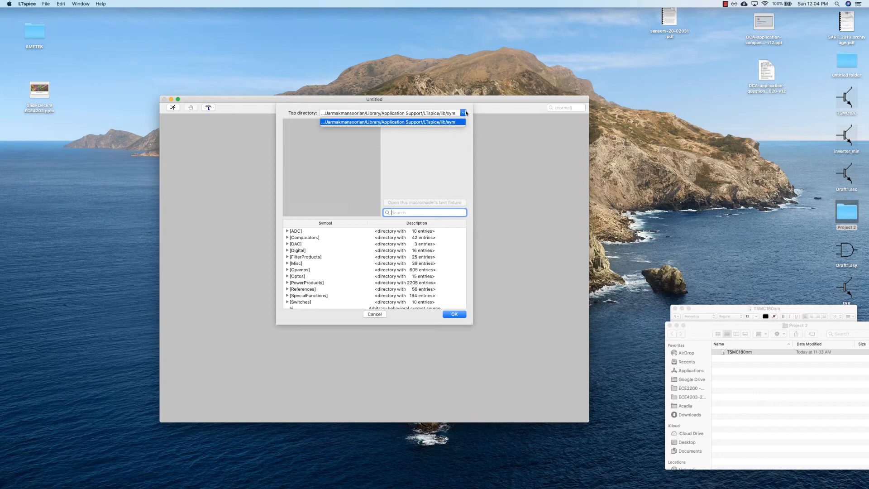
pyautogui.click(491, 144)
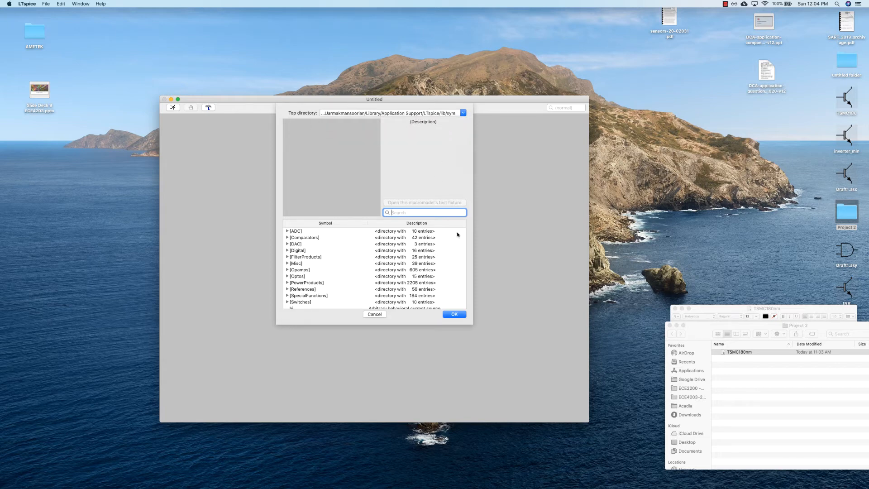
pyautogui.click(375, 315)
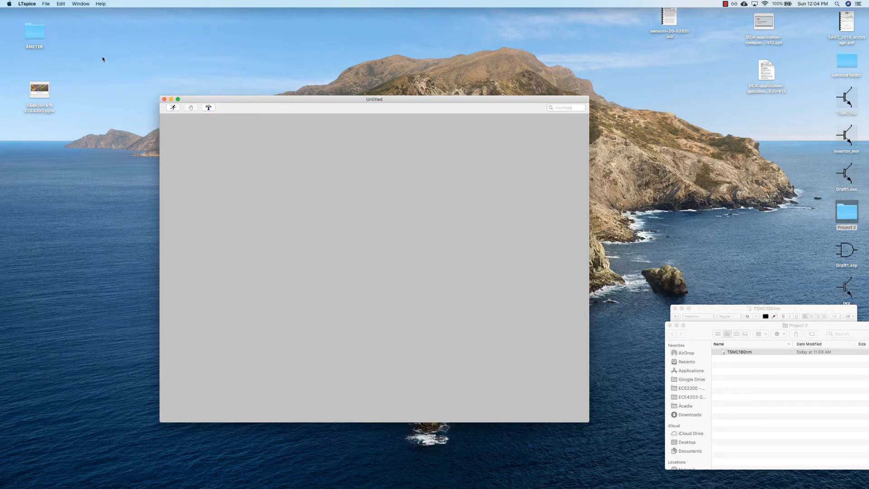
# Step: Save the blank schematic on the Desktop under the name driver-scaling
pyautogui.click(46, 3)
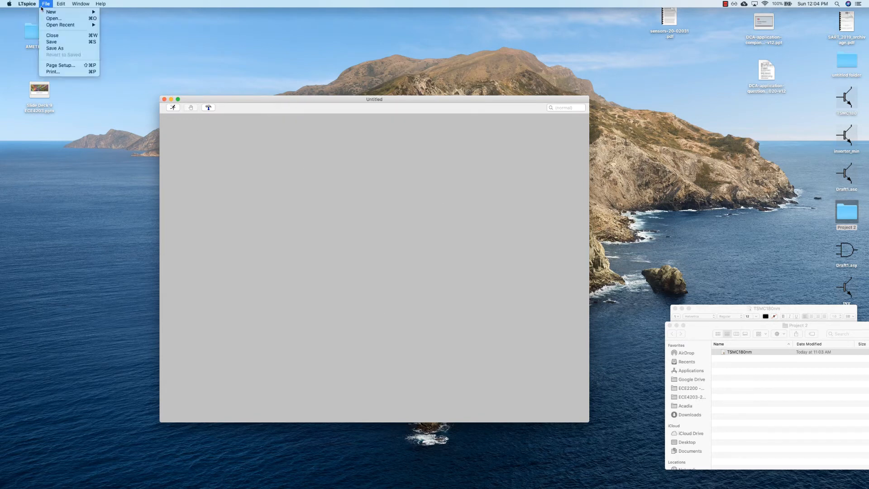
pyautogui.click(53, 49)
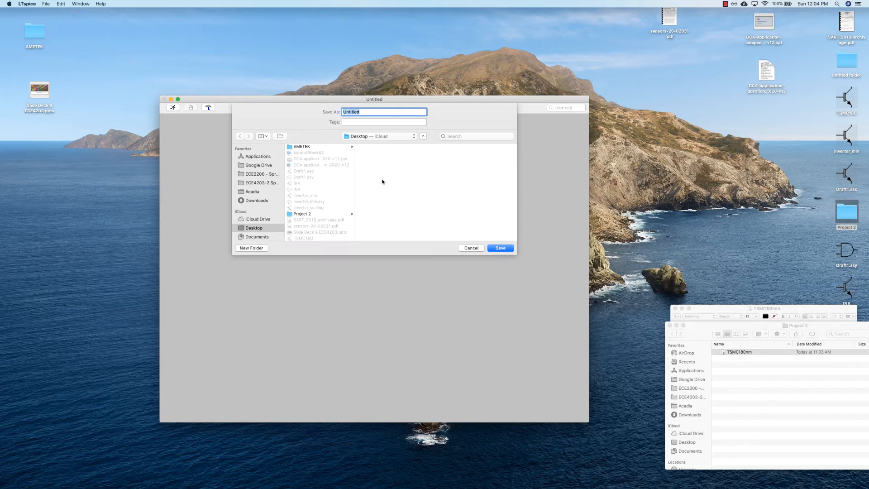
pyautogui.press('BackSpace')
pyautogui.write('scali')
pyautogui.press('BackSpace')
pyautogui.press('BackSpace')
pyautogui.press('BackSpace')
pyautogui.press('BackSpace')
pyautogui.press('BackSpace')
pyautogui.write('driver-scaling')
pyautogui.press('Return')
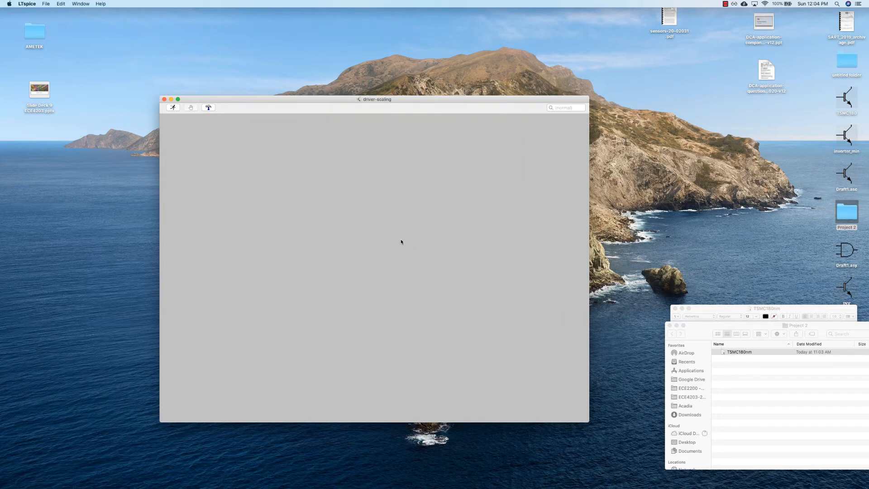
# Step: Place two instances of the INV symbol from the Desktop directory in the schematic, one above the other
pyautogui.rightClick(377, 233)
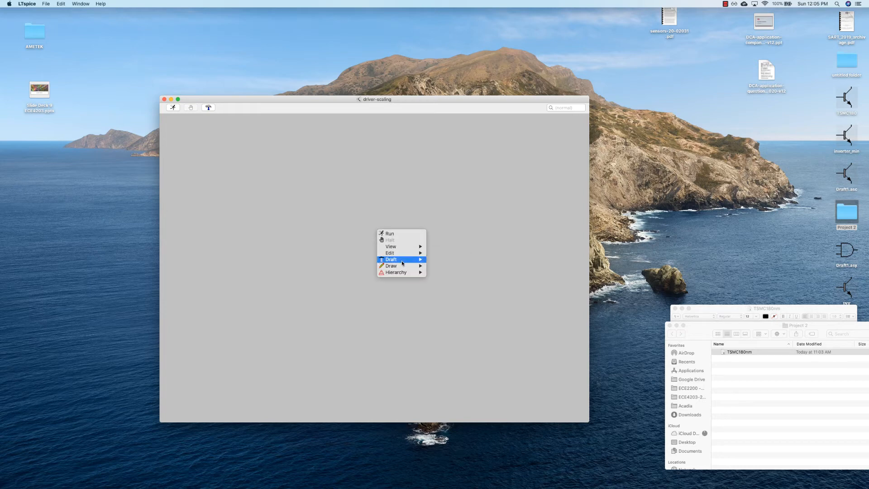
pyautogui.moveTo(402, 259)
pyautogui.click(436, 266)
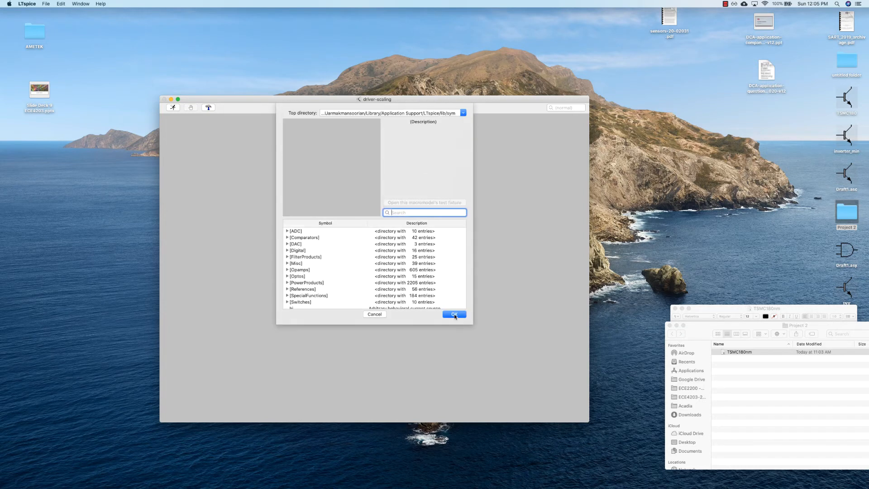
pyautogui.click(463, 113)
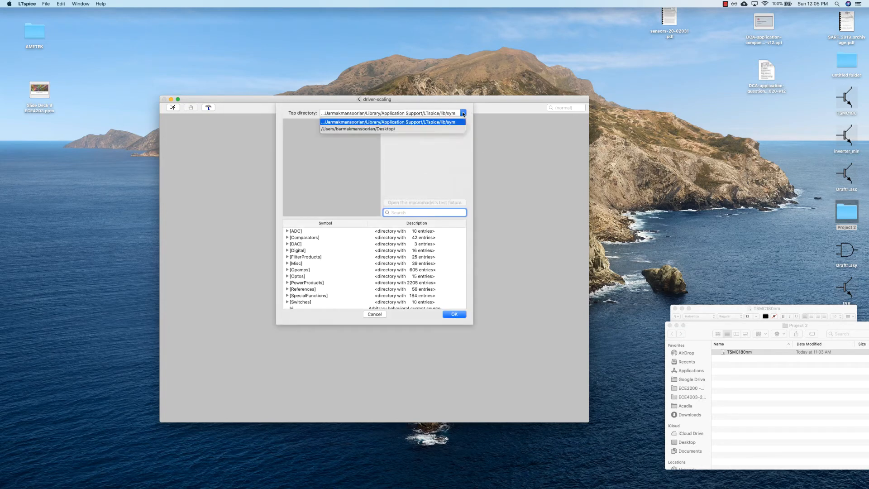
pyautogui.click(387, 129)
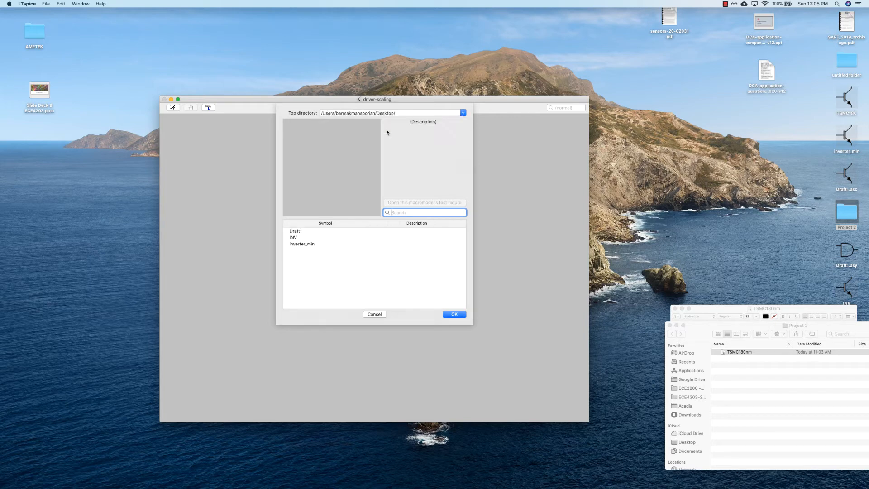
pyautogui.click(301, 238)
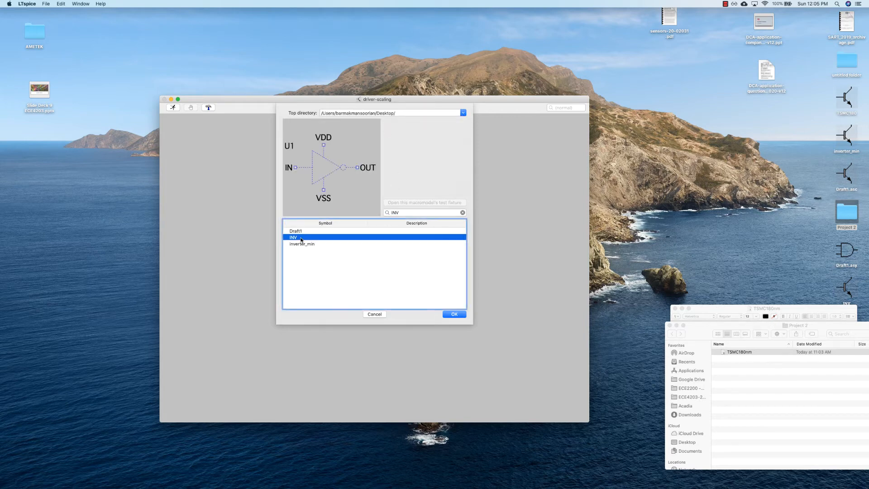
pyautogui.click(454, 314)
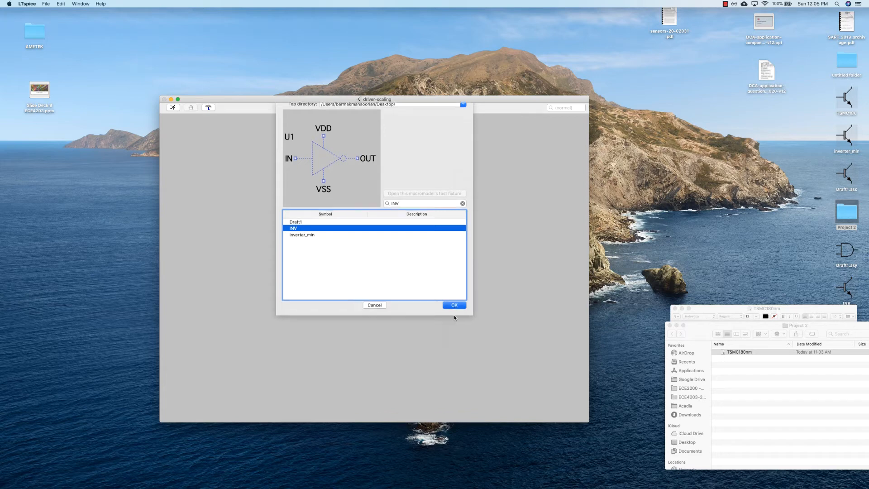
pyautogui.click(379, 244)
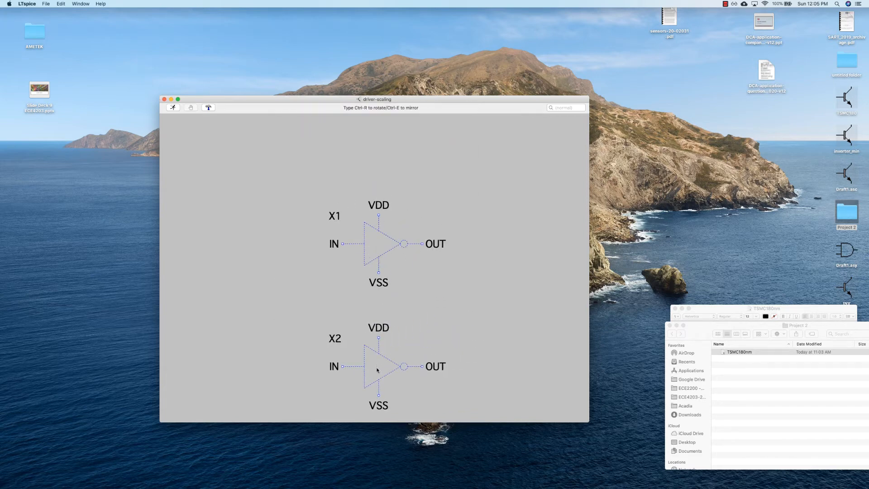
pyautogui.click(378, 366)
pyautogui.press('Escape')
# Step: Place four voltage sources in a vertical column on the input side of the two inverters
pyautogui.moveTo(590, 425); pyautogui.dragTo(647, 486)
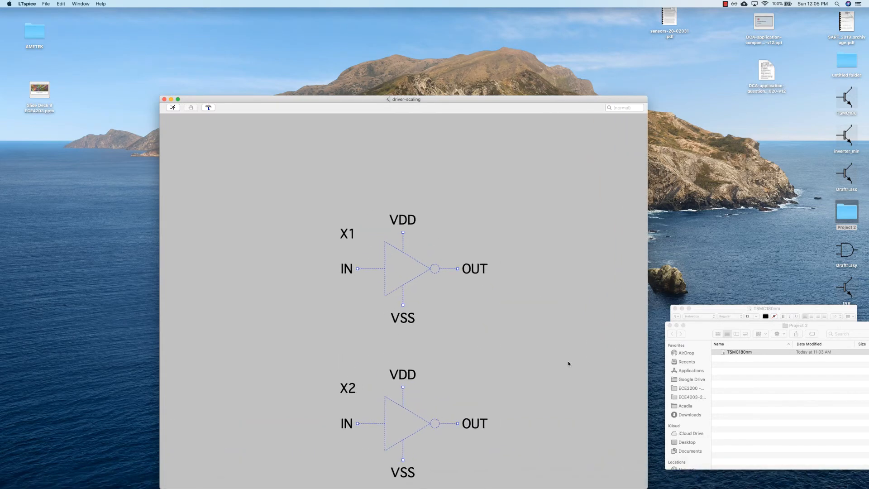
pyautogui.moveTo(568, 361); pyautogui.dragTo(516, 299)
pyautogui.scroll(-3, 564, 303)
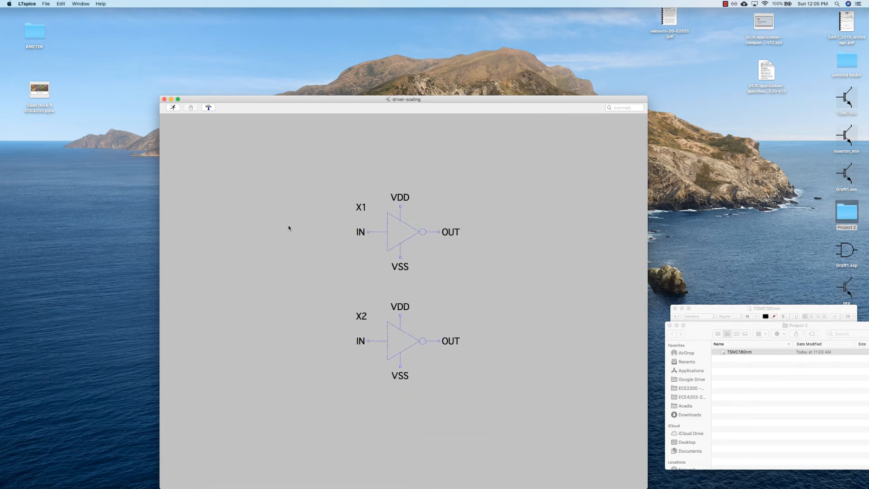
pyautogui.rightClick(236, 214)
pyautogui.moveTo(263, 244)
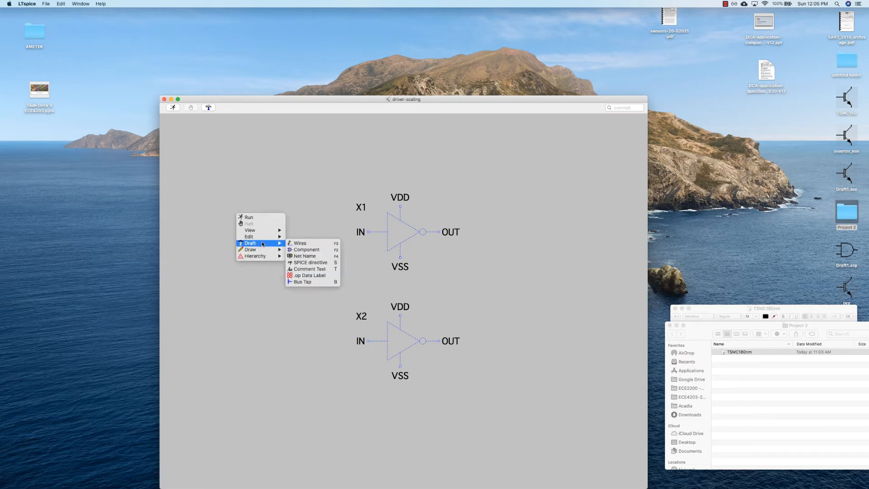
pyautogui.click(329, 250)
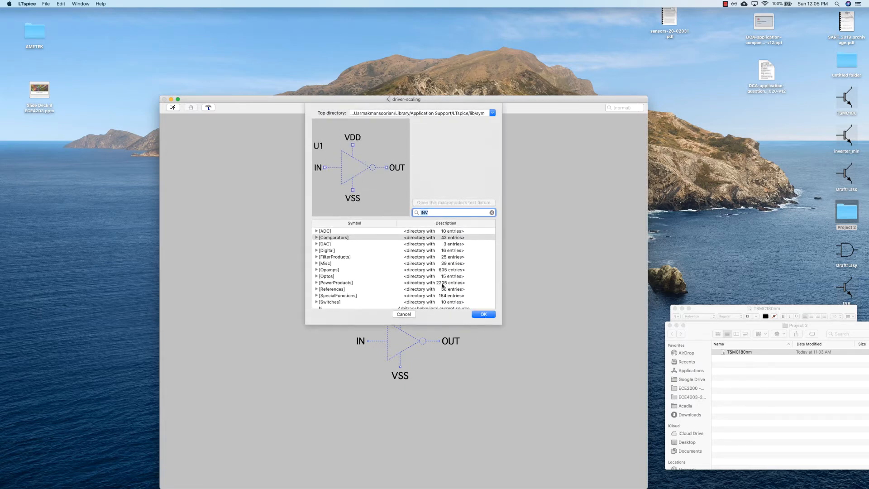
pyautogui.scroll(-20, 443, 286)
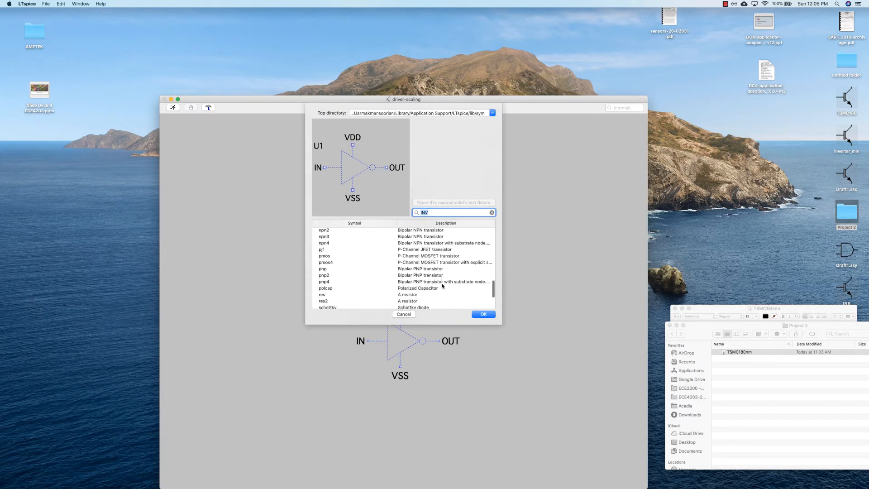
pyautogui.scroll(-4, 442, 286)
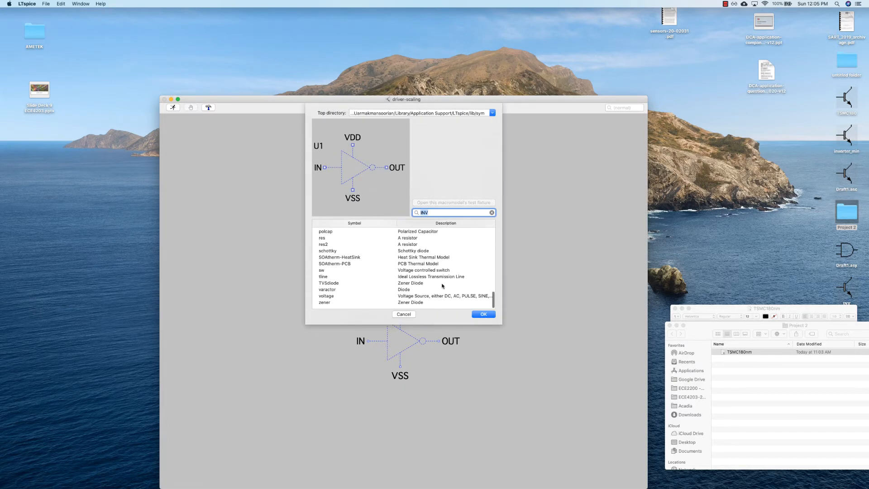
pyautogui.click(414, 300)
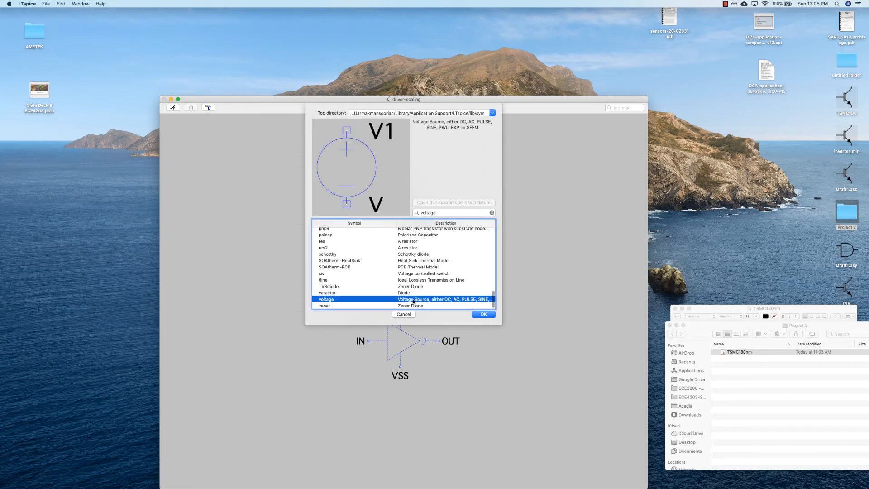
pyautogui.click(483, 314)
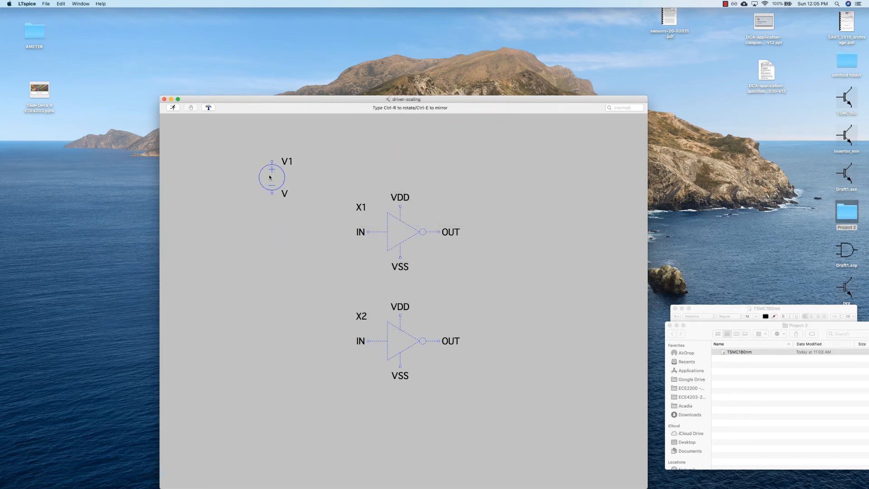
pyautogui.click(293, 175)
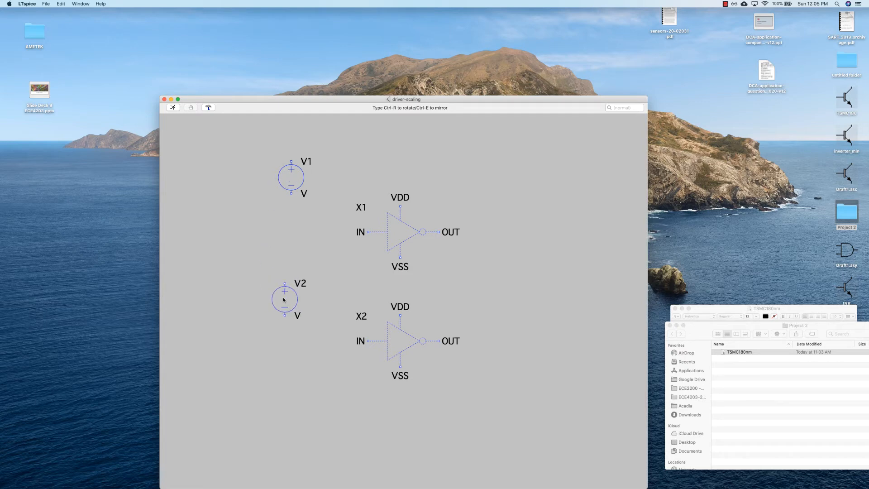
pyautogui.click(289, 298)
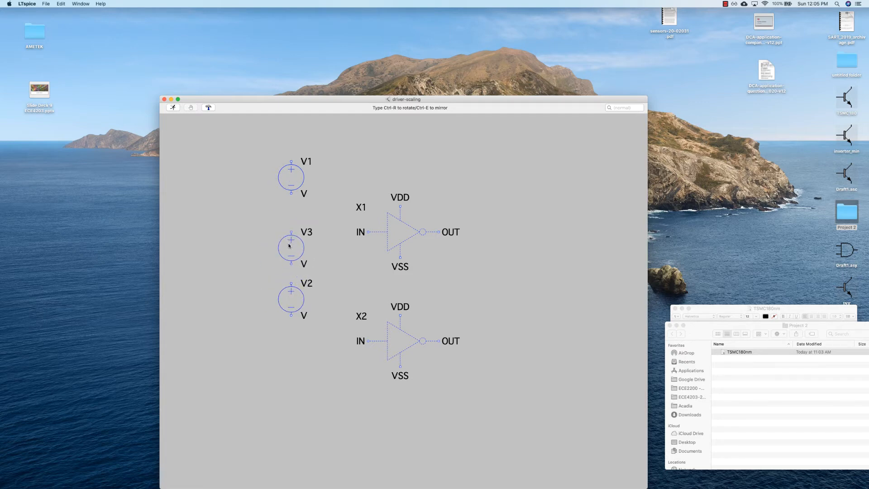
pyautogui.click(291, 247)
pyautogui.click(290, 358)
pyautogui.press('Escape')
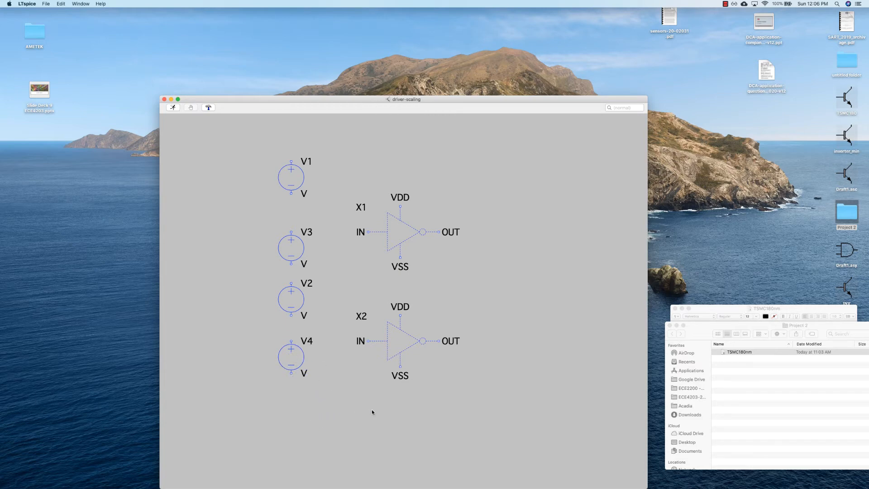
# Step: Set the DC value of voltage source V1 to 1.8 V
pyautogui.rightClick(302, 177)
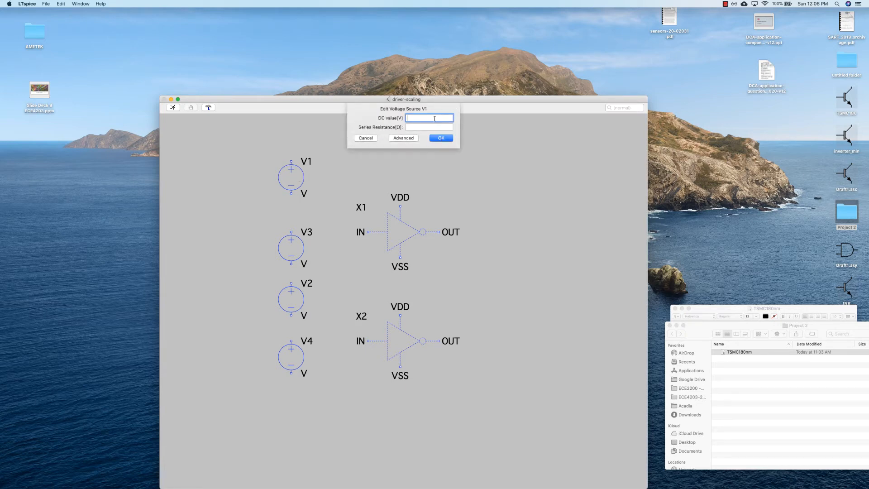
pyautogui.write('1.8')
pyautogui.click(441, 138)
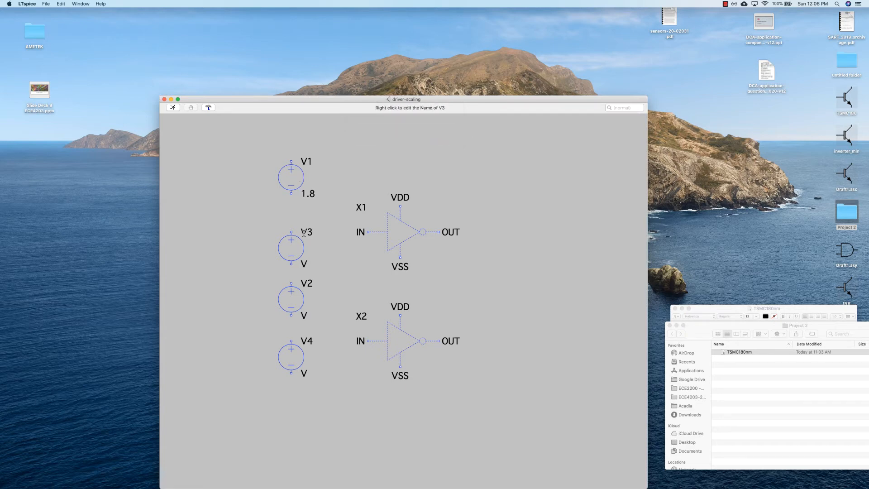
# Step: Move V2, V4 and the X2 inverter together further down, keeping them aligned below V3 and X1
pyautogui.rightClick(522, 367)
pyautogui.moveTo(536, 388)
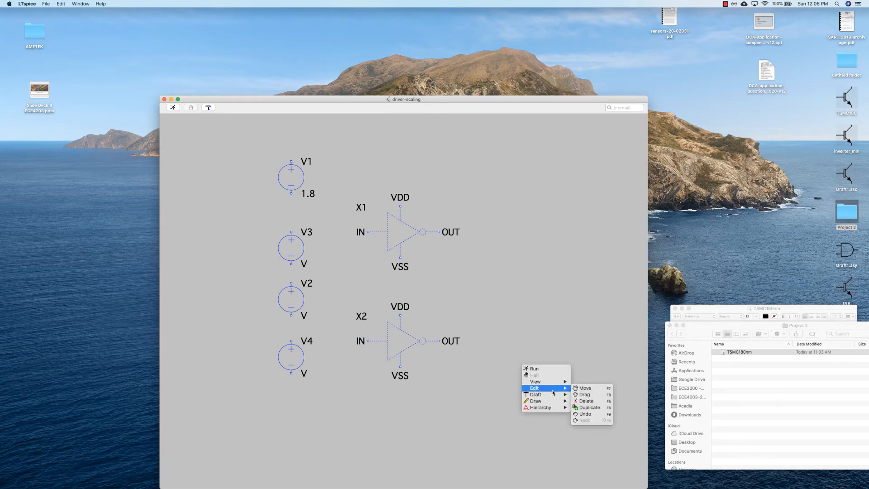
pyautogui.click(581, 388)
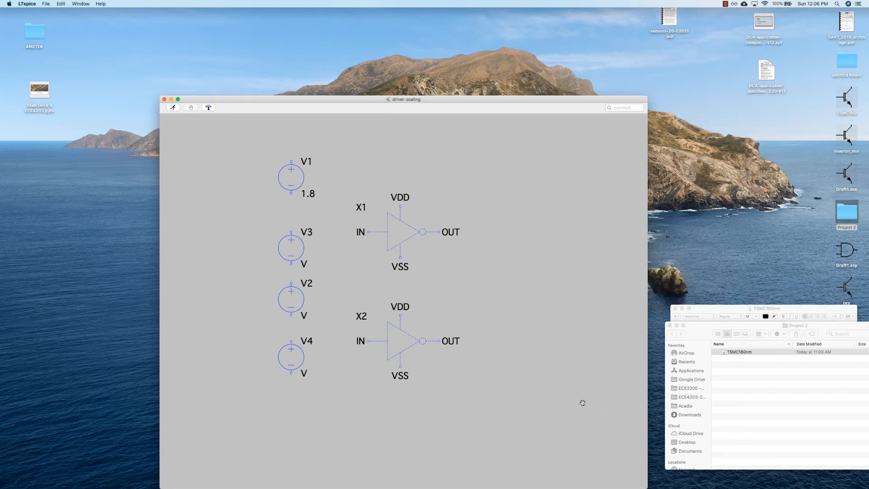
pyautogui.moveTo(583, 402); pyautogui.dragTo(223, 272)
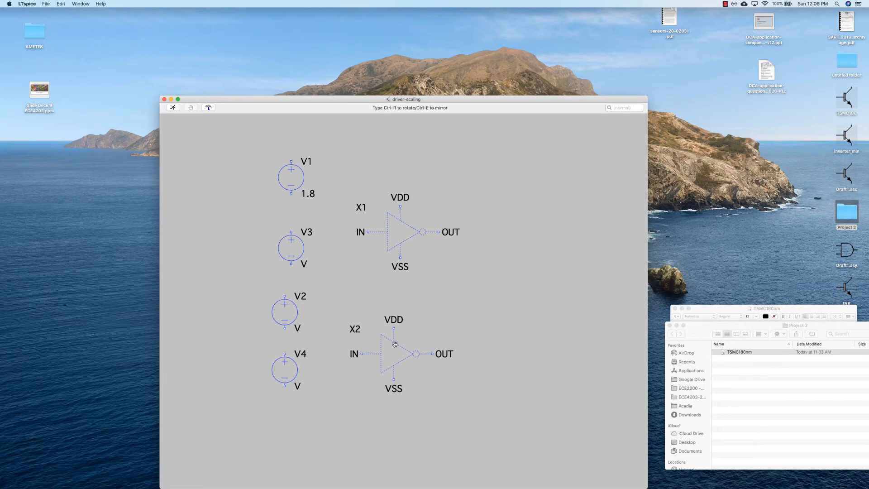
pyautogui.moveTo(395, 344); pyautogui.dragTo(401, 378)
pyautogui.click(401, 378)
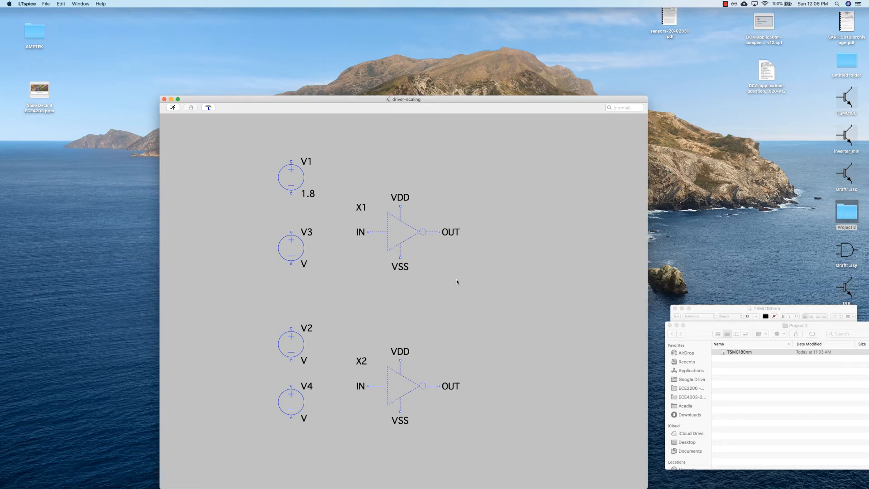
# Step: Place a GND (global node 0) symbol just below the negative terminal of V1
pyautogui.rightClick(489, 262)
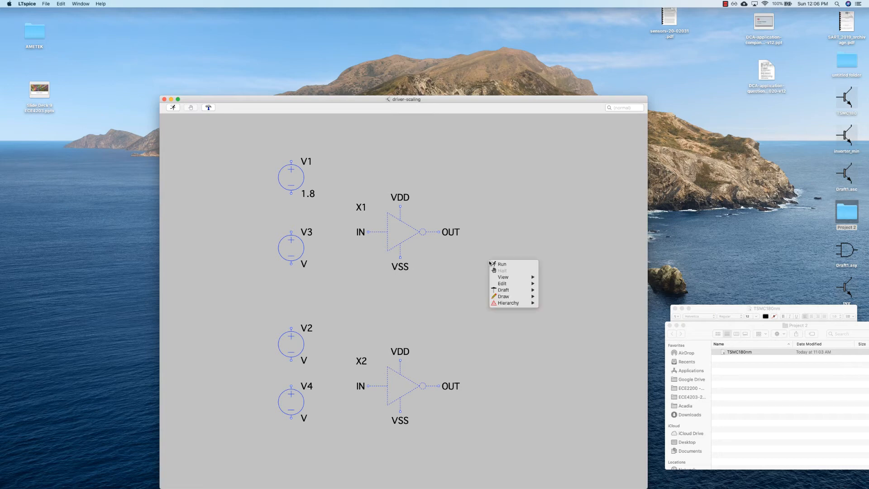
pyautogui.moveTo(516, 290)
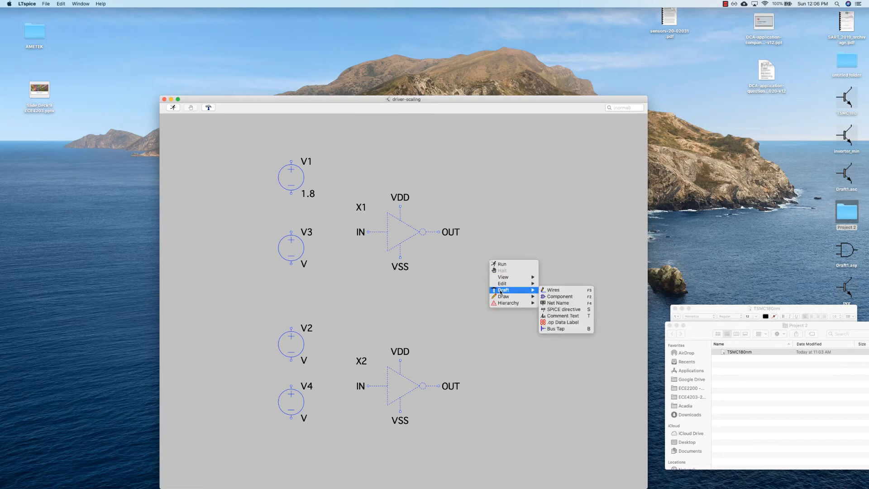
pyautogui.click(554, 302)
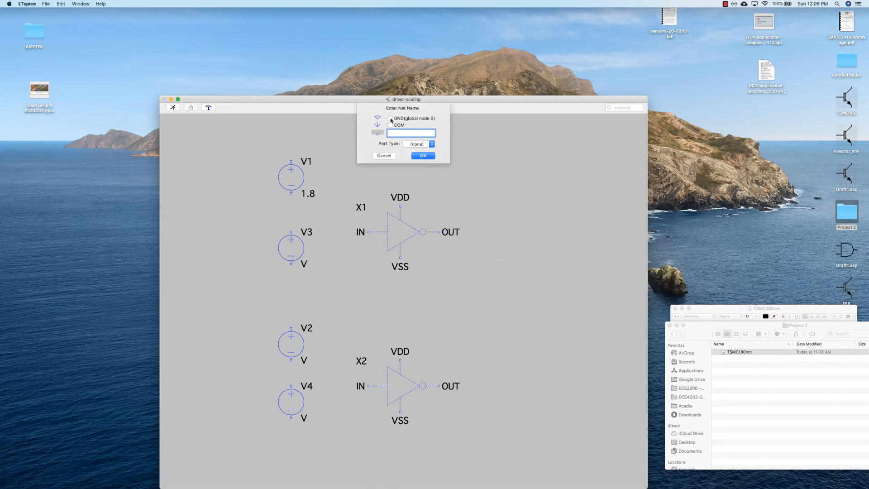
pyautogui.click(390, 118)
pyautogui.click(421, 157)
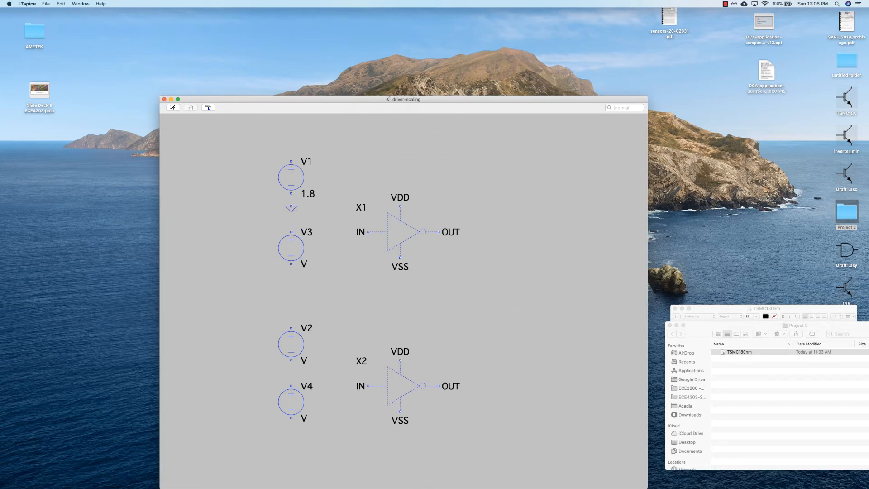
pyautogui.click(291, 207)
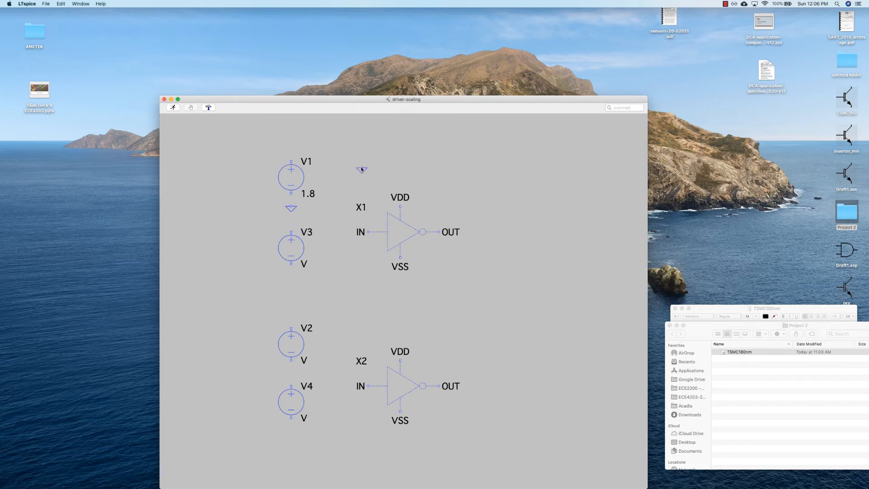
# Step: Wire V1's negative terminal to the ground symbol and its positive terminal to the VDD pin of X1
pyautogui.rightClick(472, 161)
pyautogui.moveTo(494, 190)
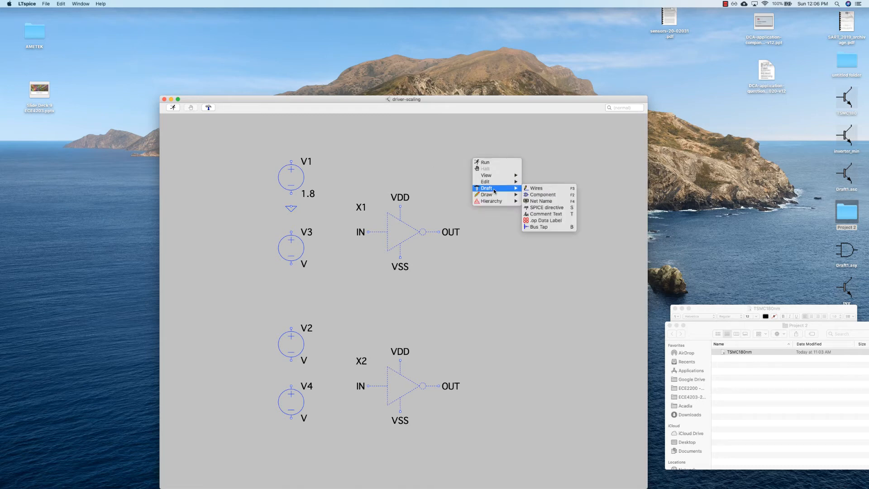
pyautogui.click(548, 188)
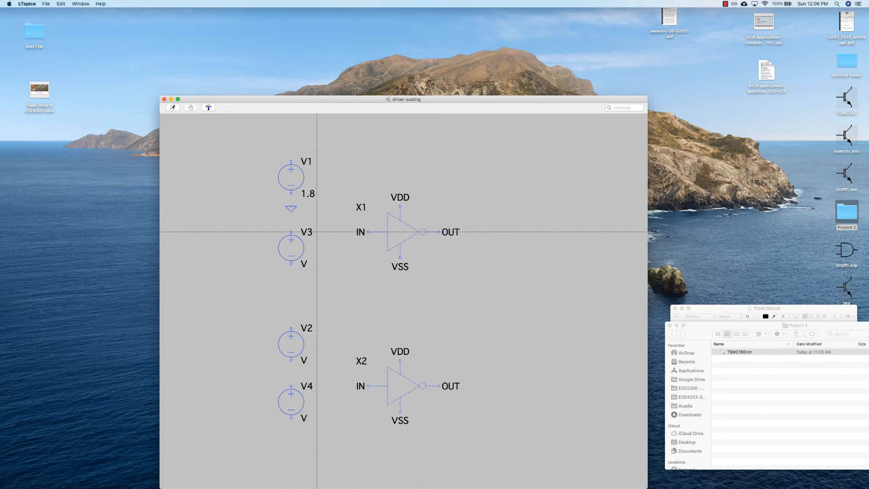
pyautogui.click(291, 206)
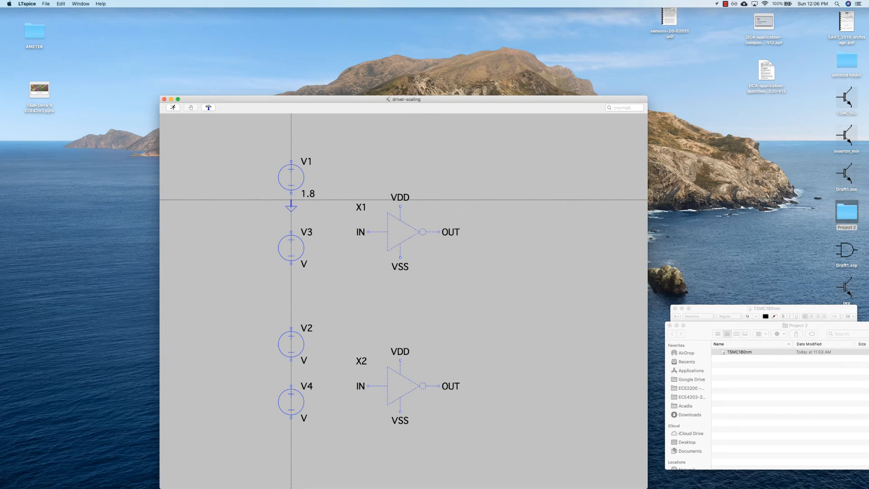
pyautogui.click(291, 194)
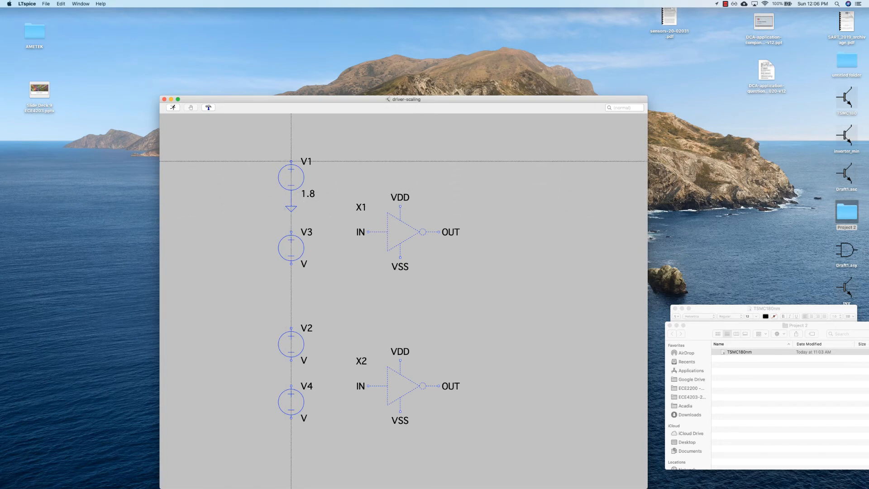
pyautogui.click(291, 162)
pyautogui.click(291, 148)
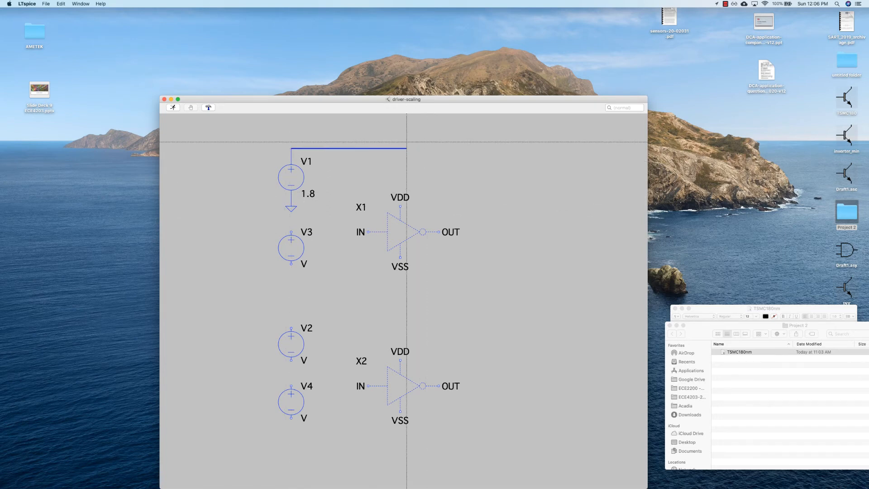
pyautogui.click(400, 207)
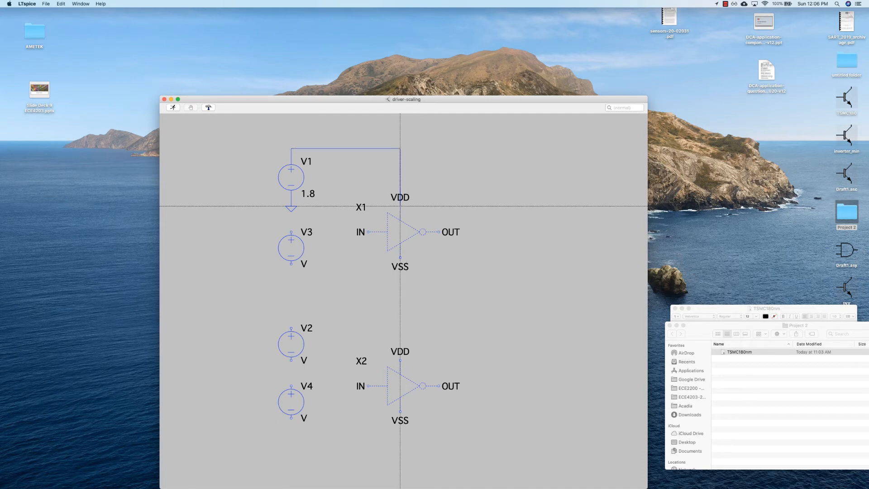
pyautogui.press('Escape')
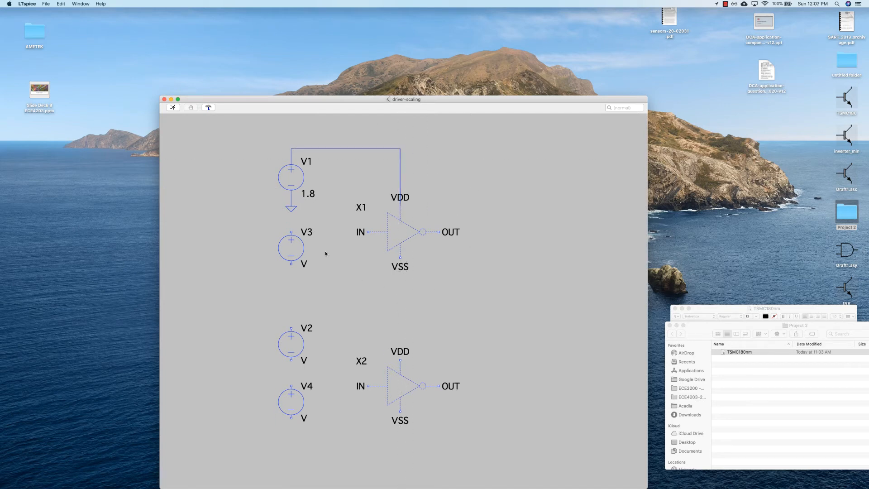
pyautogui.rightClick(406, 293)
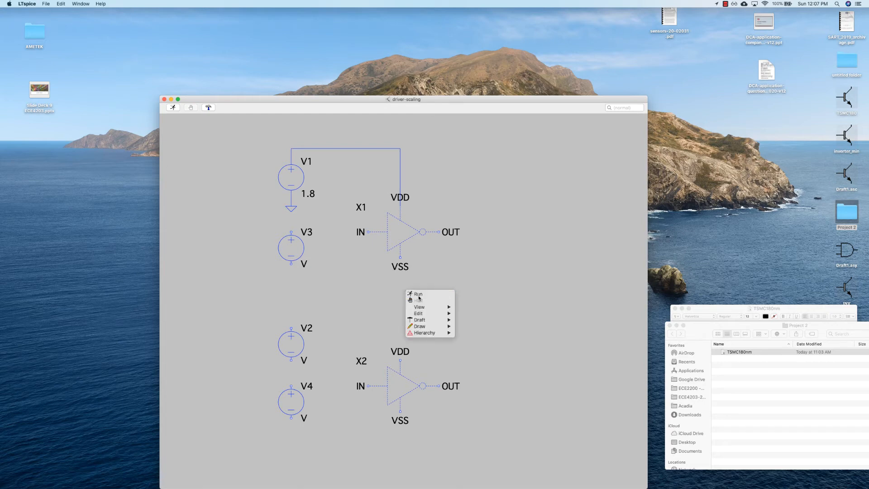
pyautogui.moveTo(443, 320)
pyautogui.click(333, 302)
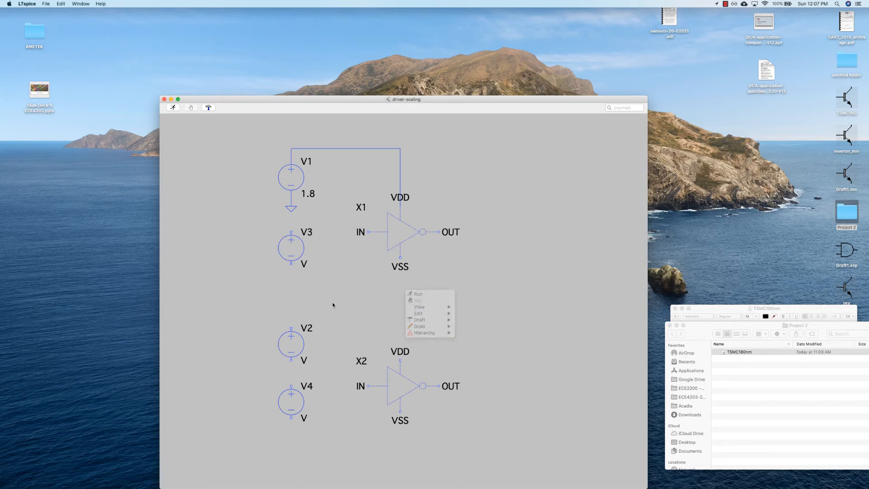
pyautogui.rightClick(332, 302)
pyautogui.moveTo(351, 334)
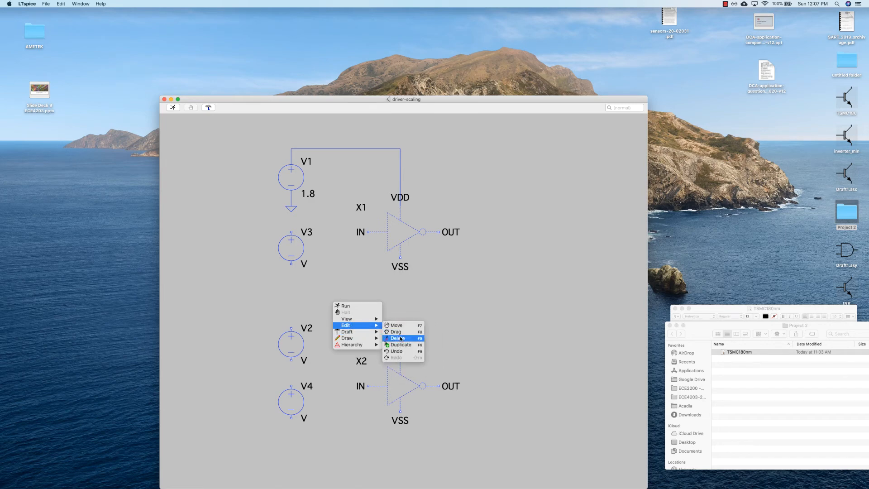
pyautogui.click(401, 339)
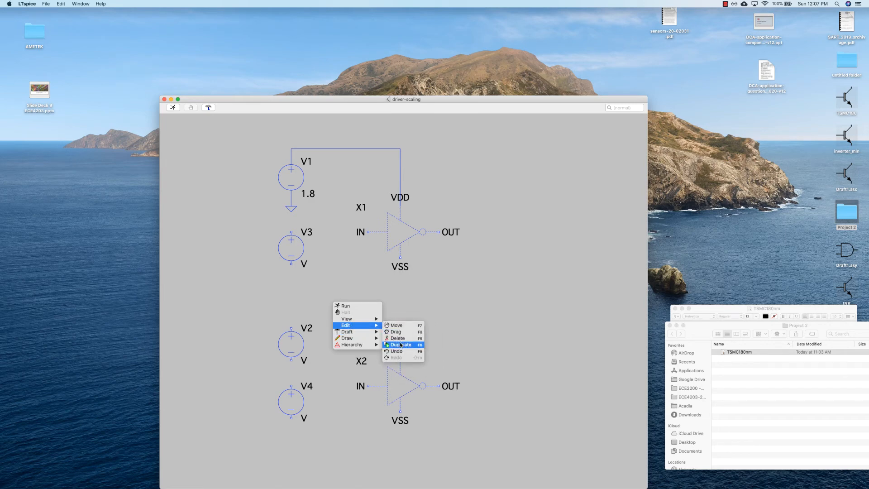
pyautogui.click(290, 201)
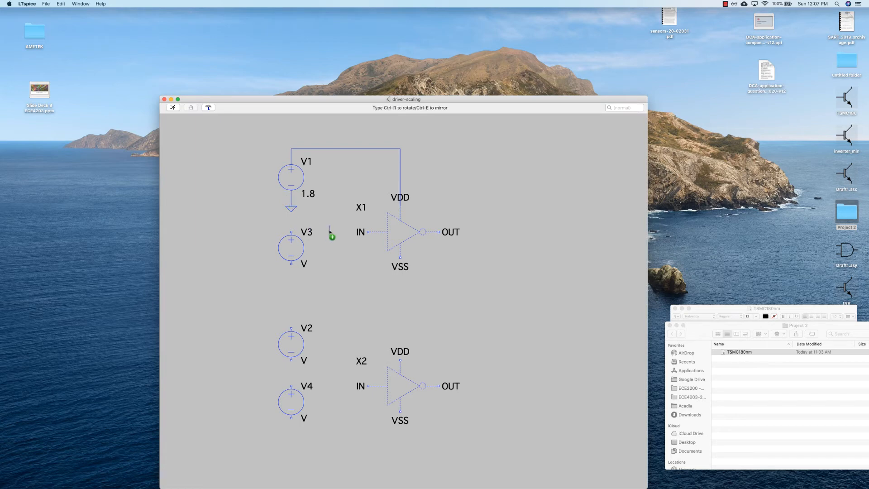
pyautogui.press('Escape')
pyautogui.rightClick(249, 207)
pyautogui.moveTo(276, 232)
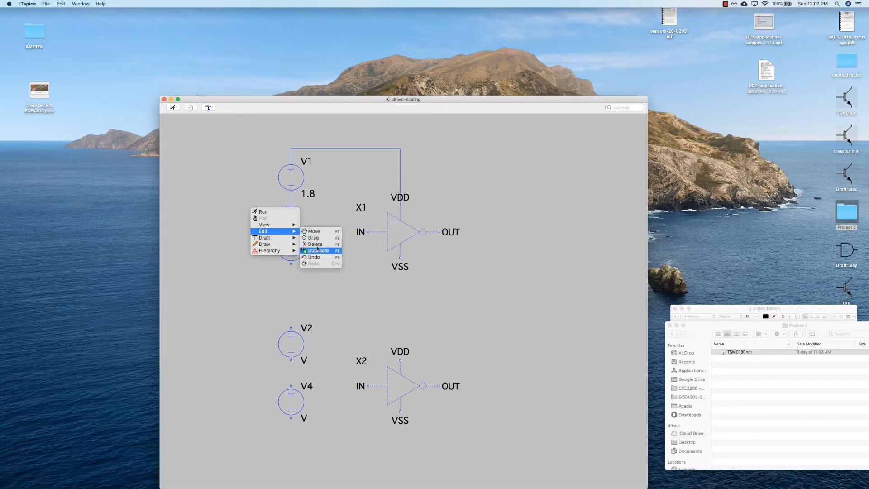
pyautogui.click(318, 251)
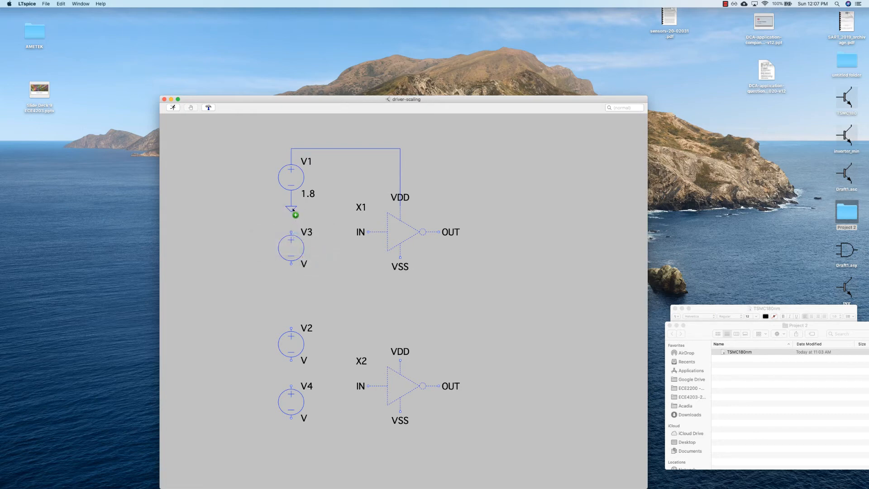
pyautogui.click(292, 210)
pyautogui.rightClick(291, 209)
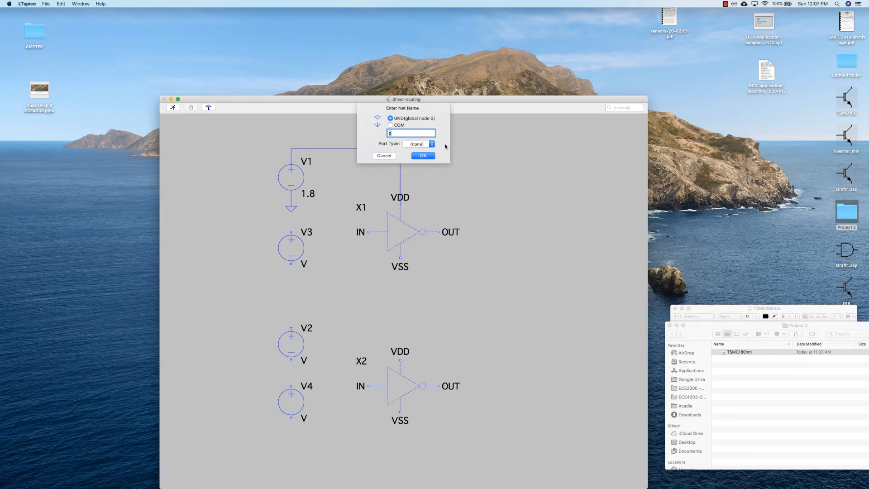
pyautogui.click(384, 156)
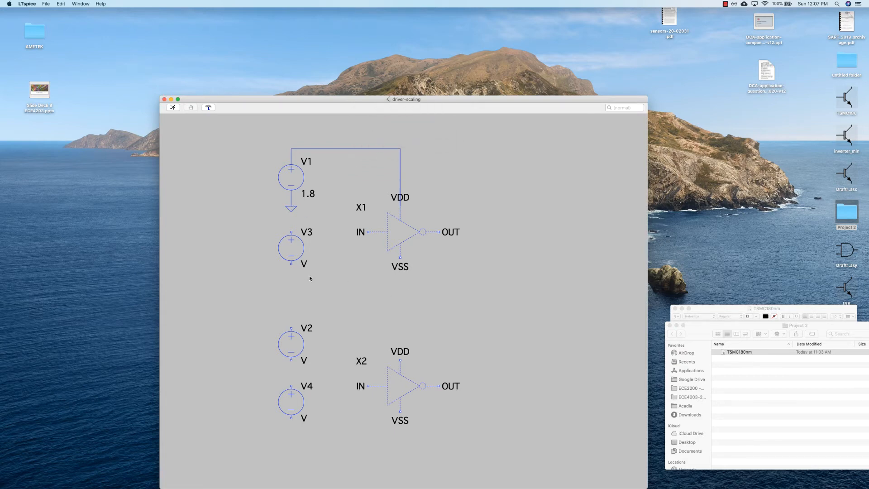
# Step: Duplicate V1's ground symbol below the VSS pins of X1 and X2 and below the negative terminals of V2 and V4
pyautogui.rightClick(235, 231)
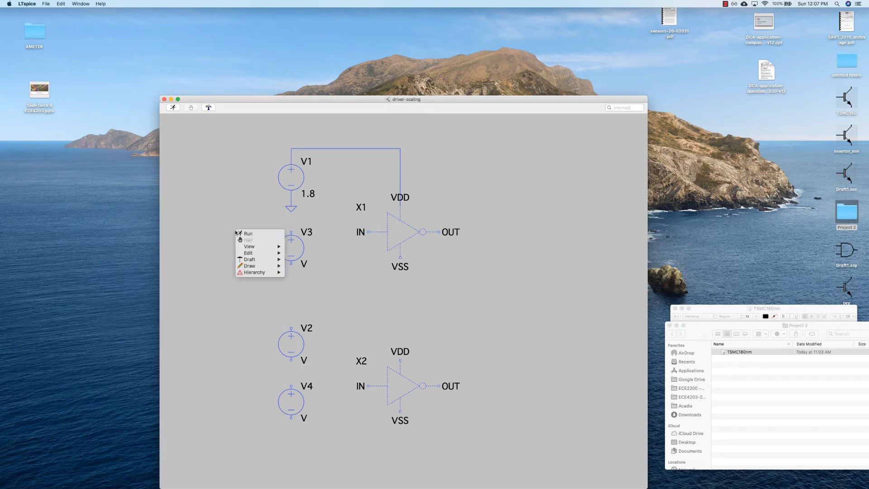
pyautogui.moveTo(260, 259)
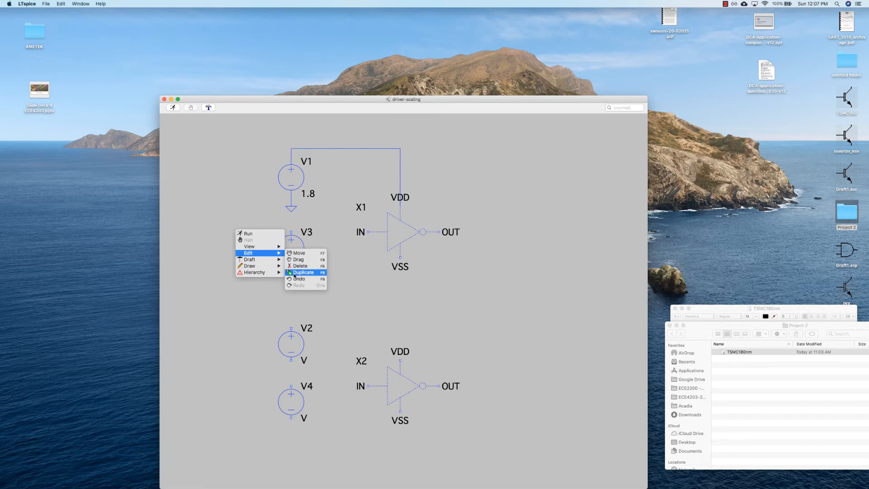
pyautogui.click(302, 272)
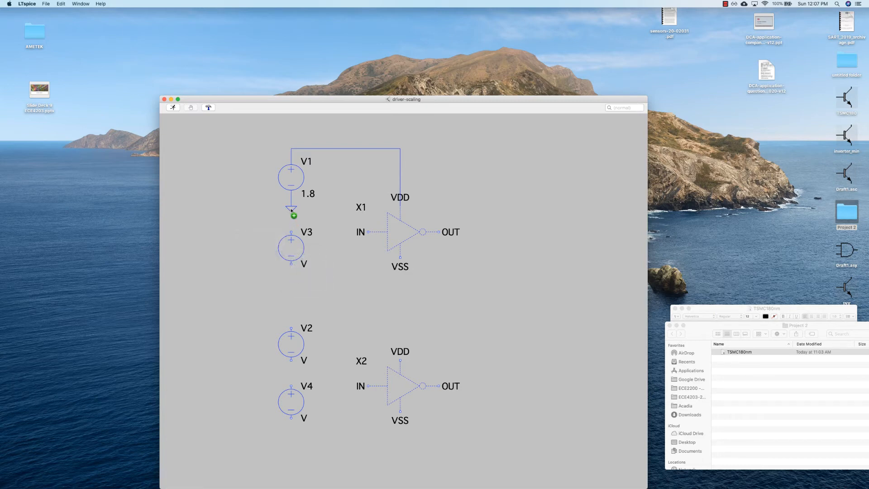
pyautogui.click(291, 209)
pyautogui.click(401, 277)
pyautogui.click(401, 281)
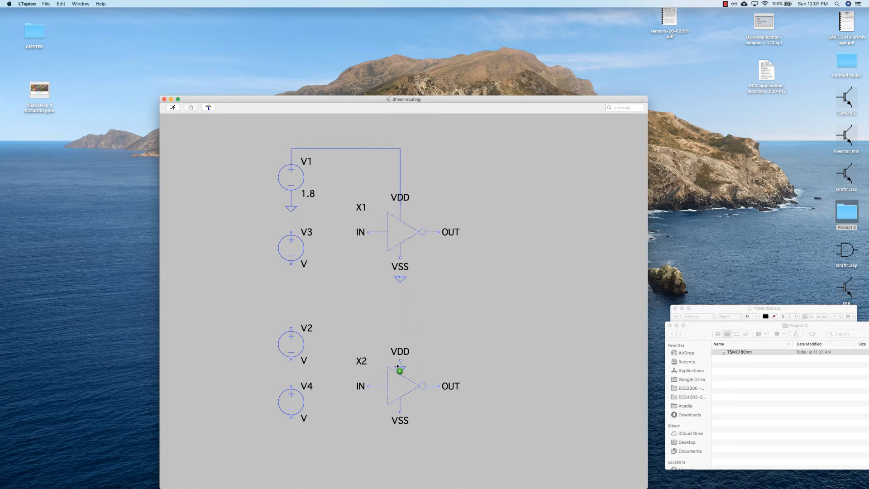
pyautogui.click(401, 438)
pyautogui.click(400, 279)
pyautogui.click(291, 374)
pyautogui.click(291, 374)
pyautogui.click(291, 434)
pyautogui.press('Escape')
# Step: Wire the ground symbol below X1 to the VSS pin of X1
pyautogui.rightClick(492, 187)
pyautogui.moveTo(534, 215)
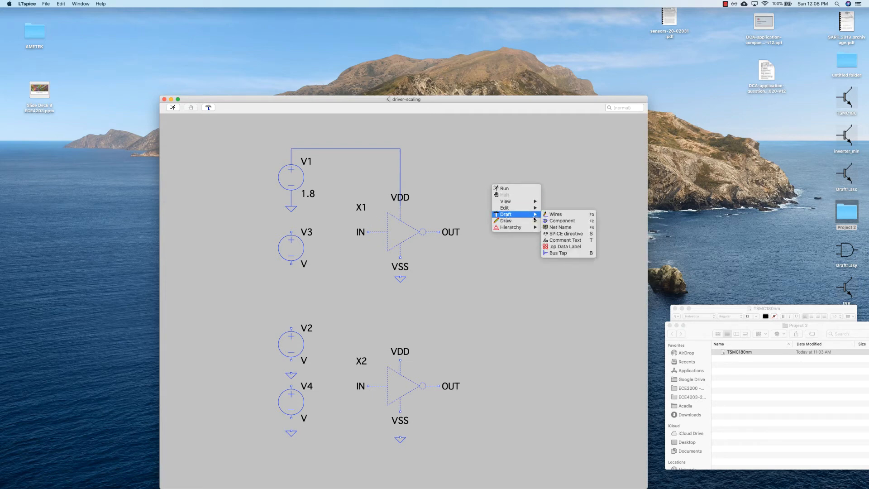
pyautogui.click(559, 214)
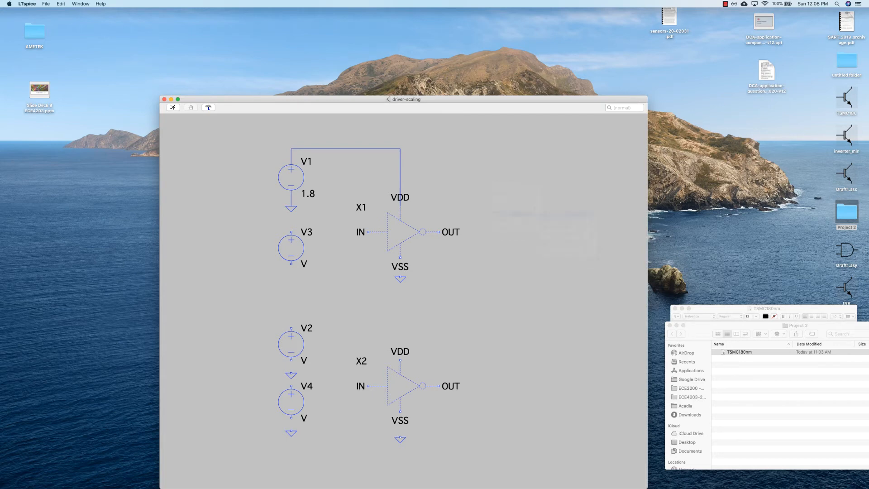
pyautogui.click(400, 277)
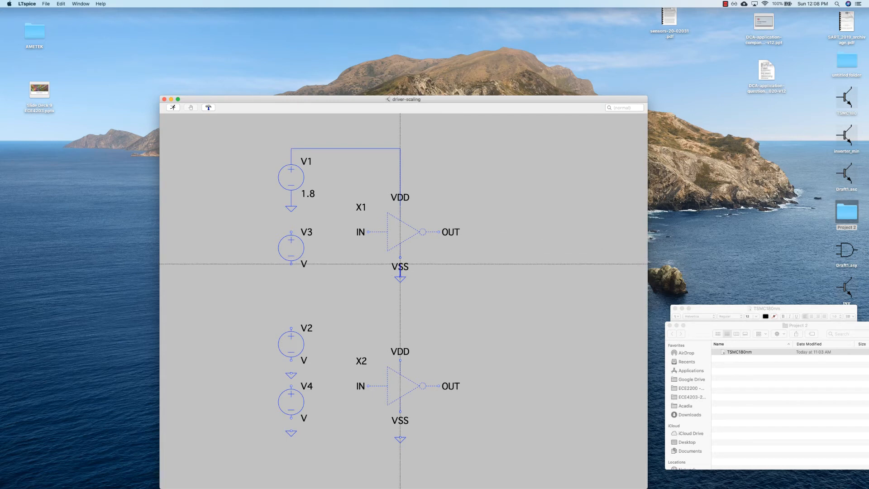
pyautogui.click(400, 257)
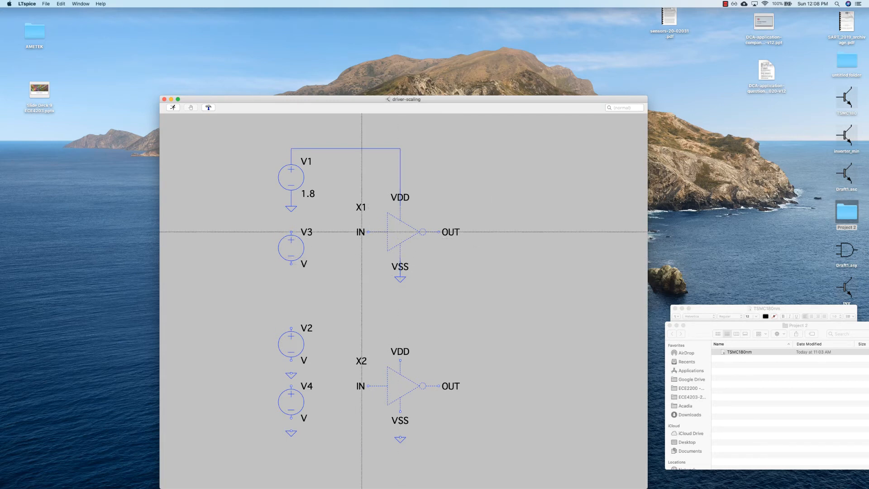
# Step: Wire the IN pin of X1 to the positive terminal of V3
pyautogui.click(368, 232)
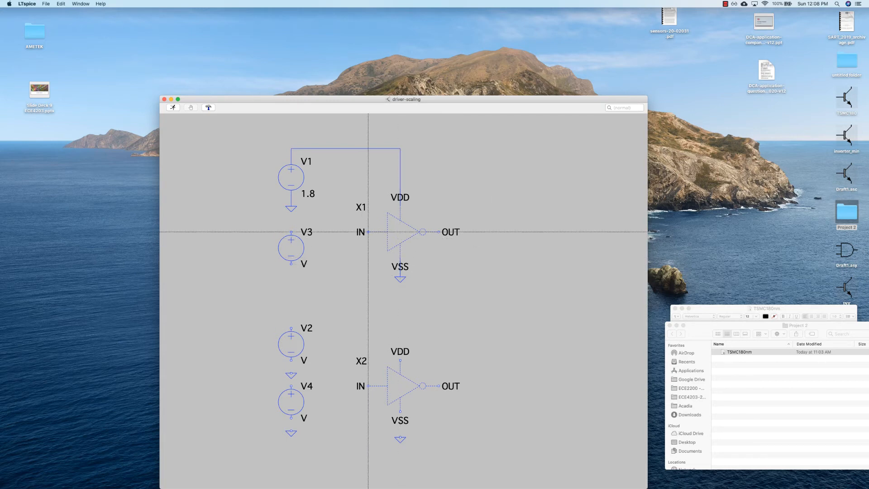
pyautogui.click(291, 232)
pyautogui.press('Escape')
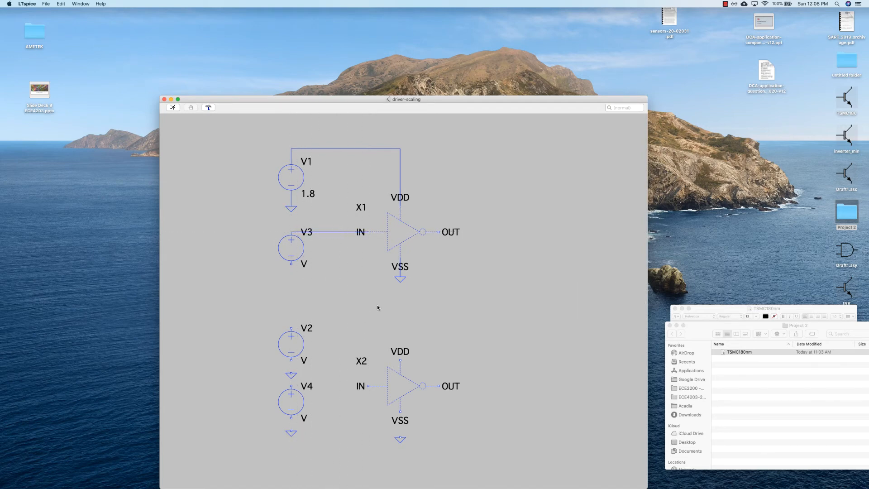
# Step: Duplicate the ground symbol under X1 and place the copy just below V3's negative terminal
pyautogui.rightClick(401, 304)
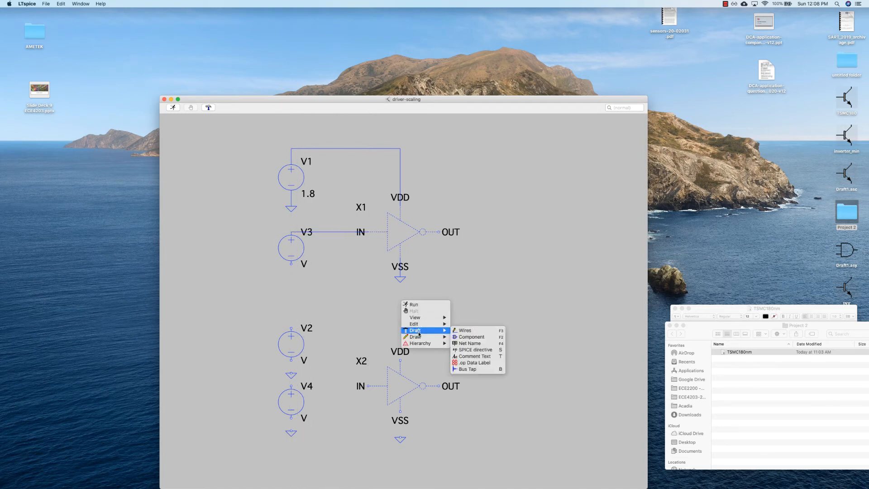
pyautogui.moveTo(424, 325)
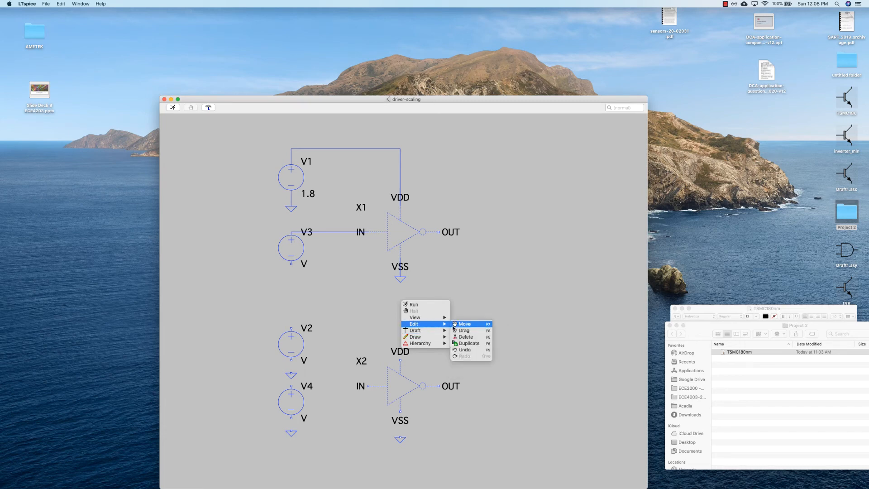
pyautogui.click(466, 343)
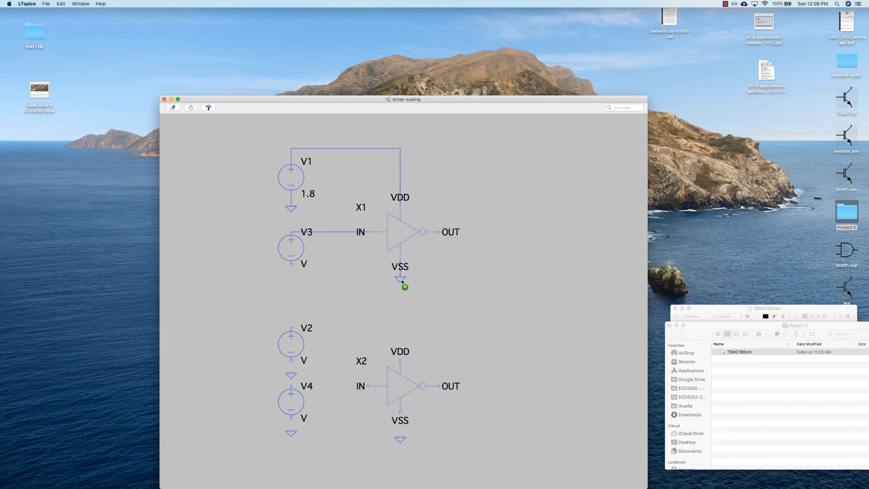
pyautogui.click(401, 279)
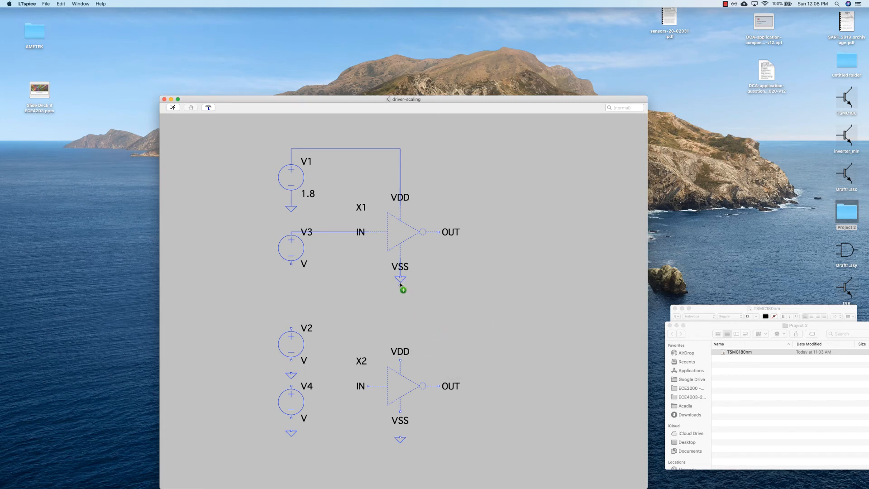
pyautogui.click(291, 284)
# Step: Wire V3's negative terminal to the ground symbol below it
pyautogui.rightClick(342, 292)
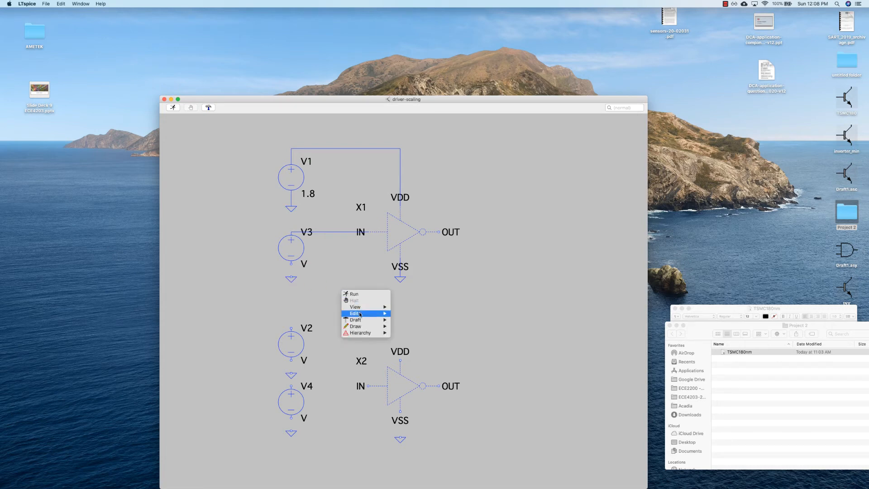
pyautogui.moveTo(361, 314)
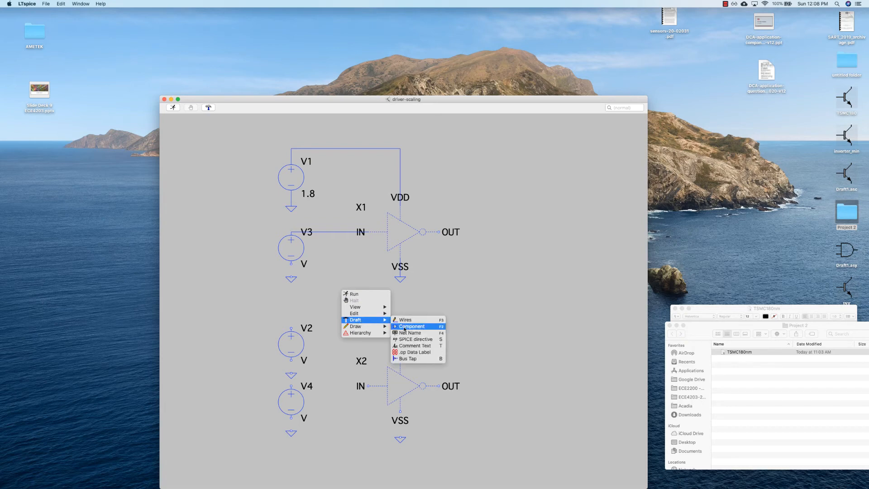
pyautogui.click(405, 320)
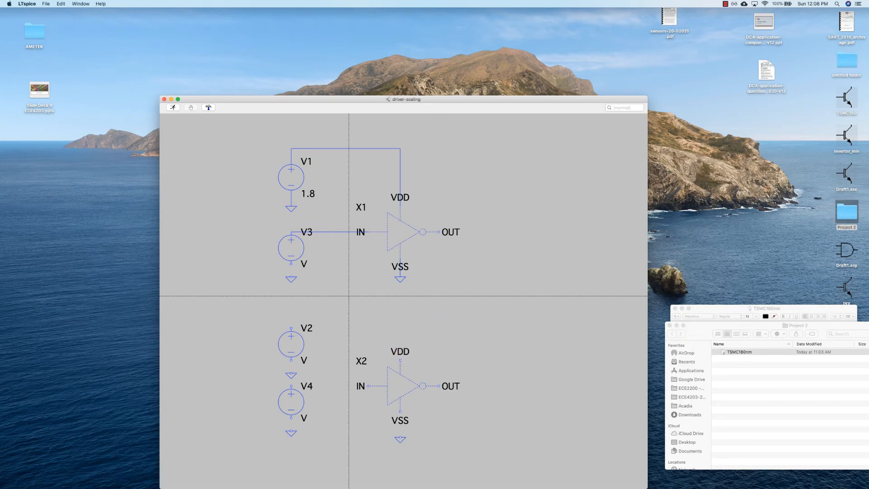
pyautogui.click(291, 263)
pyautogui.click(291, 277)
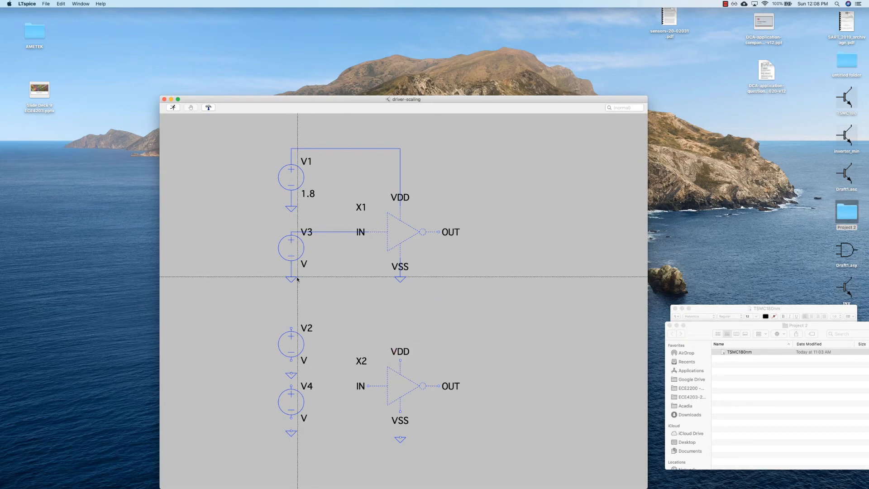
pyautogui.press('Escape')
# Step: Set V3's time domain function to PULSE with Vinitial 0 and Von 1.8
pyautogui.rightClick(294, 185)
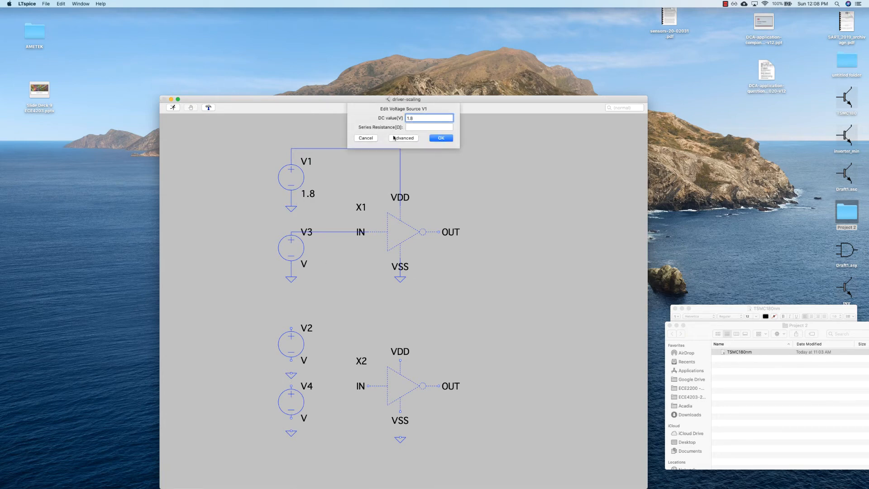
pyautogui.click(369, 138)
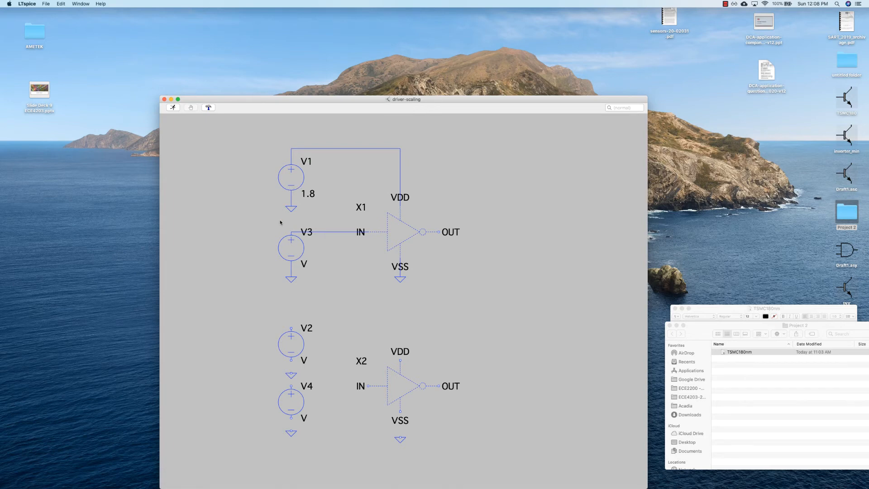
pyautogui.rightClick(299, 242)
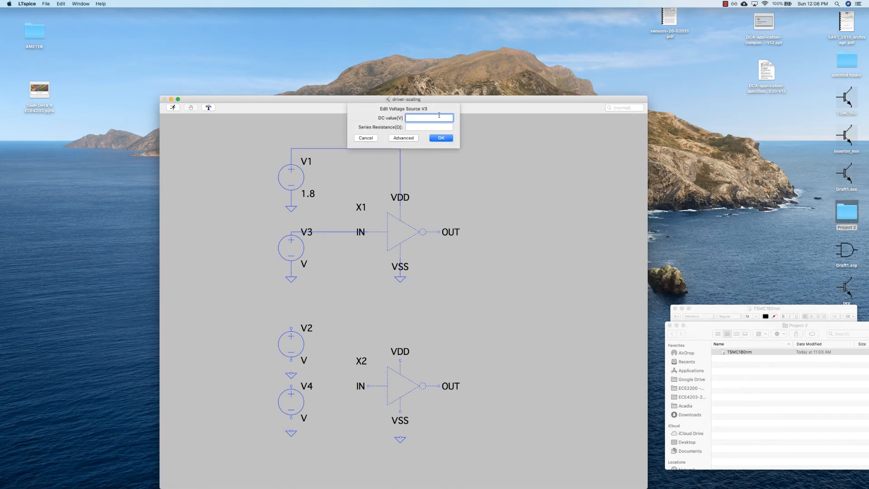
pyautogui.click(409, 139)
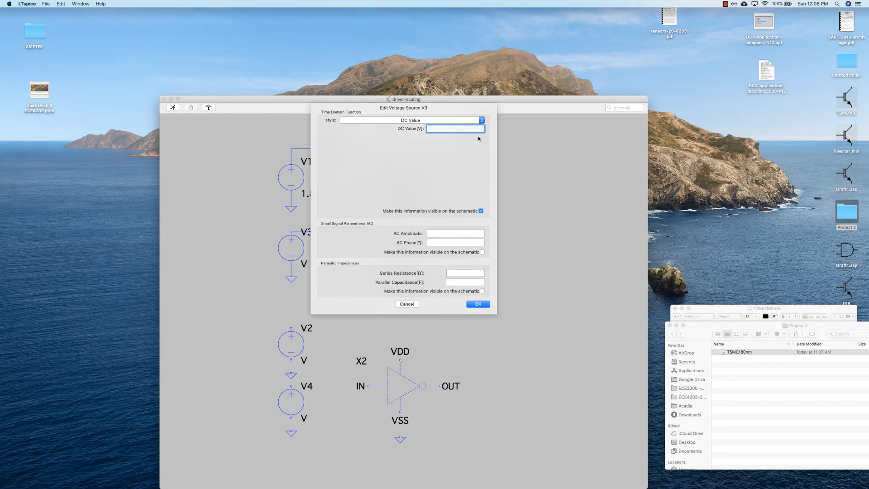
pyautogui.click(483, 121)
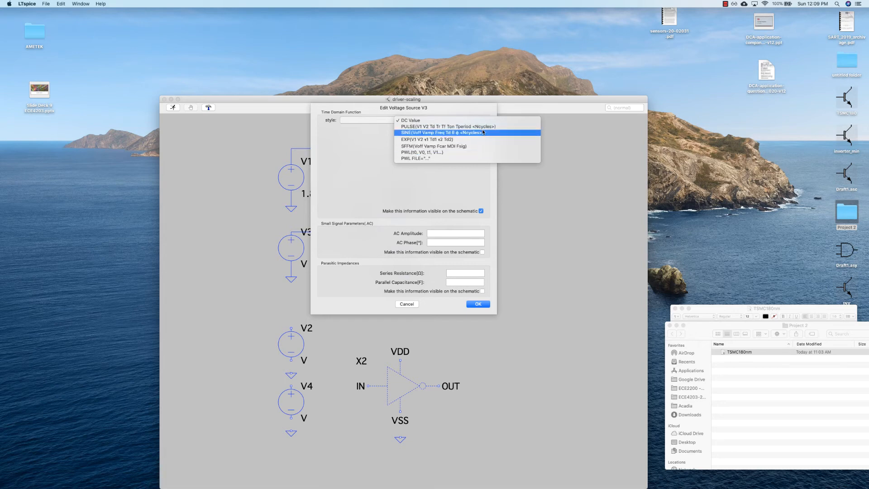
pyautogui.click(483, 128)
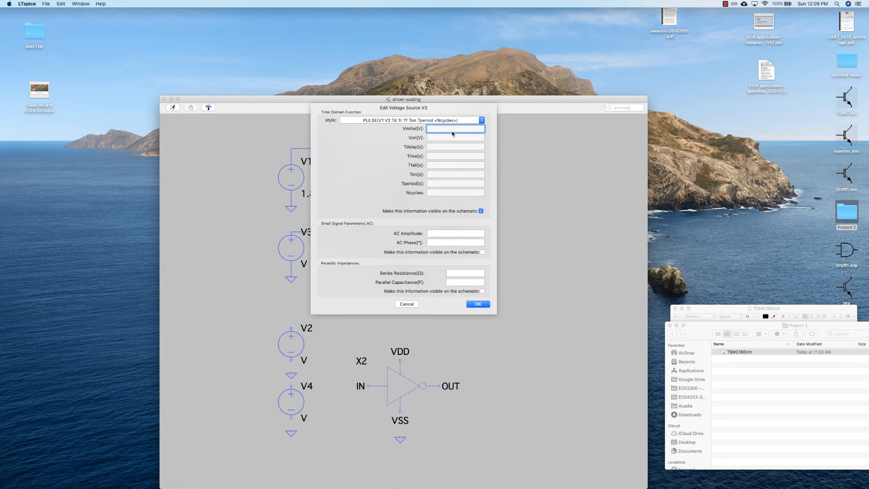
pyautogui.write('0')
pyautogui.press('Tab')
pyautogui.write('1.8')
pyautogui.press('Tab')
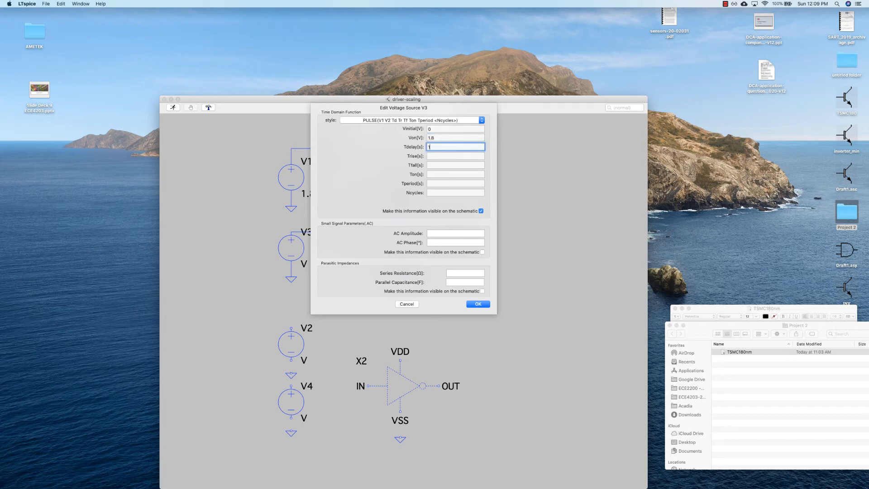
# Step: Set V3's pulse timing to Tdelay 1n, Trise 50p, Tfall 50p, Ton 2n and Tperiod 4n, and apply the source settings
pyautogui.press('Tab')
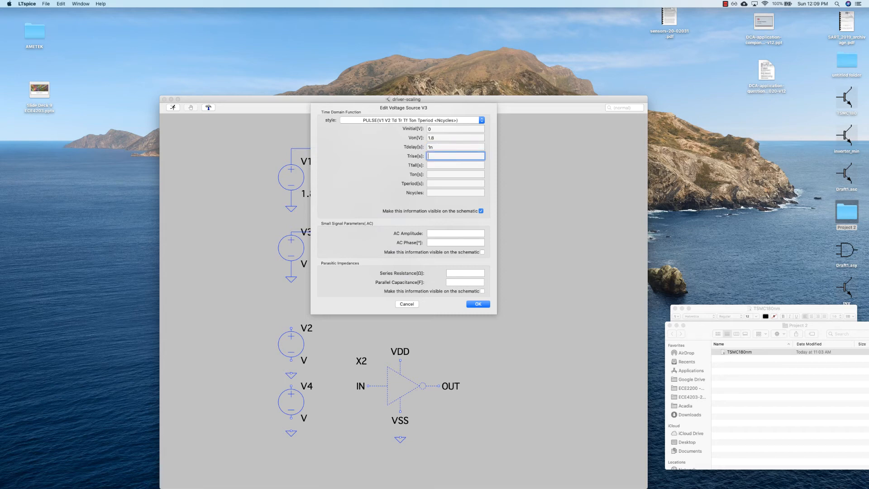
pyautogui.write('50p')
pyautogui.press('Tab')
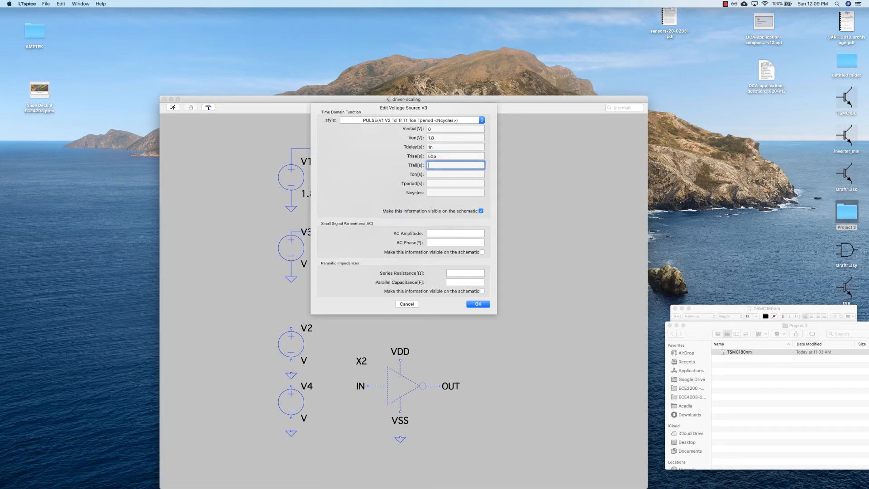
pyautogui.write('50p')
pyautogui.press('Tab')
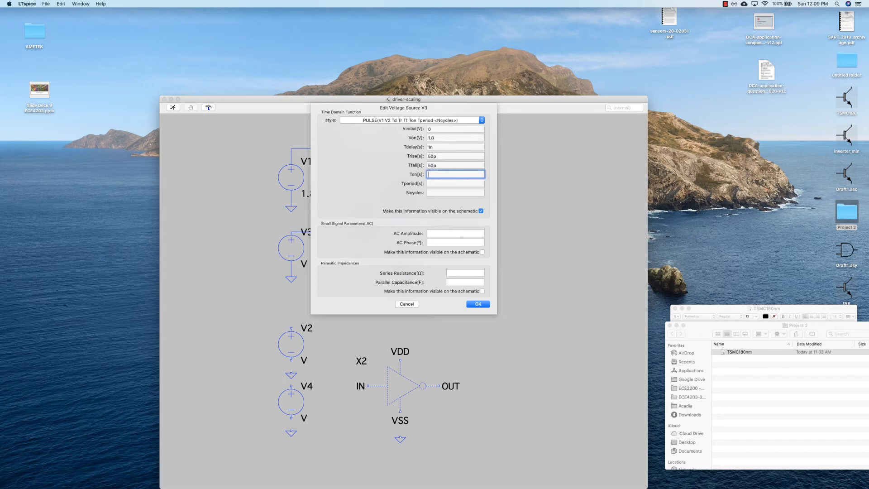
pyautogui.press('Tab')
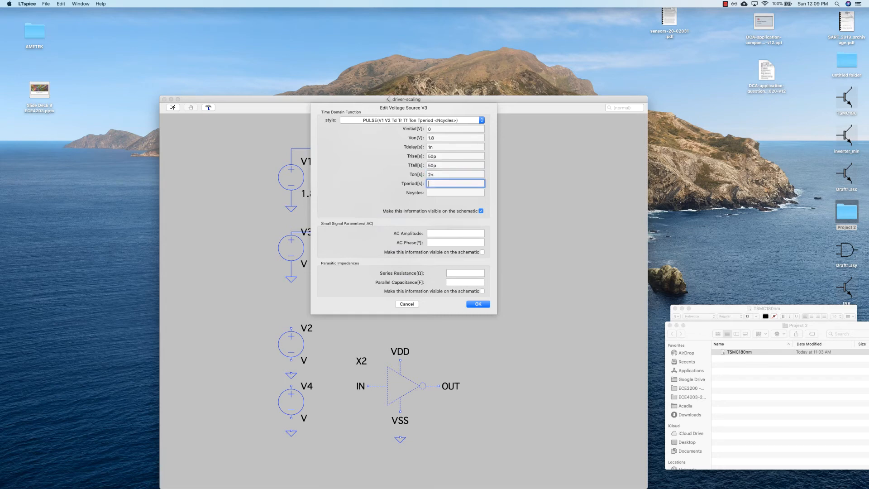
pyautogui.write('4n')
pyautogui.press('Tab')
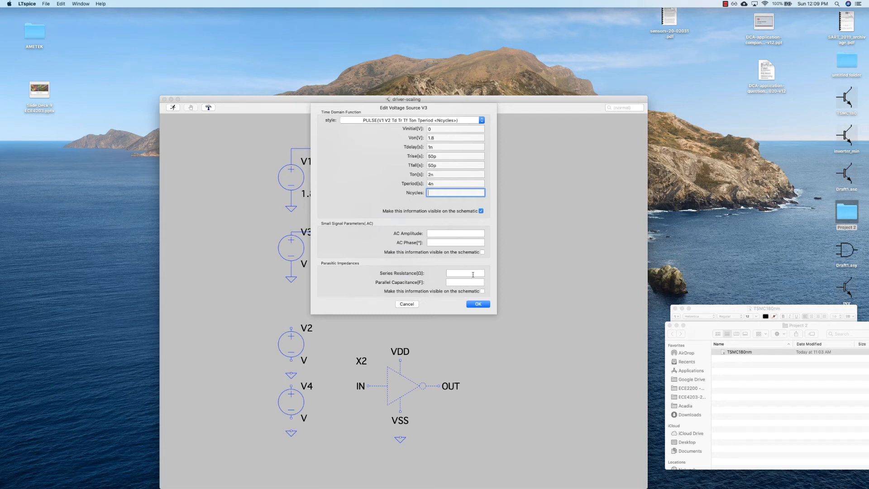
pyautogui.click(483, 304)
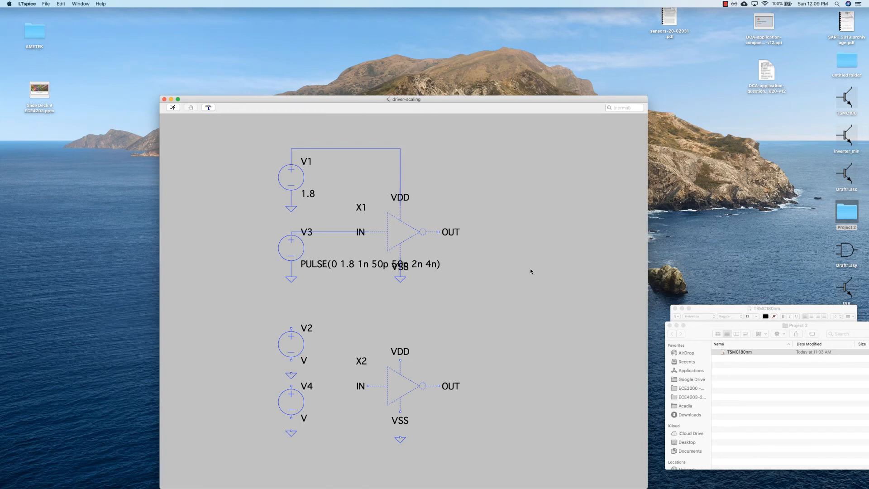
# Step: Place a capacitor (cap) just beyond X1's OUT pin, with its upper terminal level with the pin
pyautogui.rightClick(519, 235)
pyautogui.moveTo(543, 263)
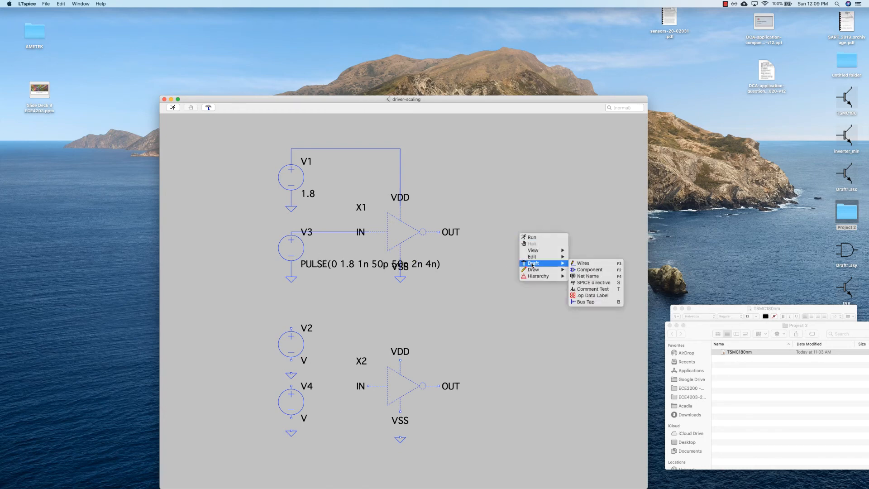
pyautogui.click(581, 270)
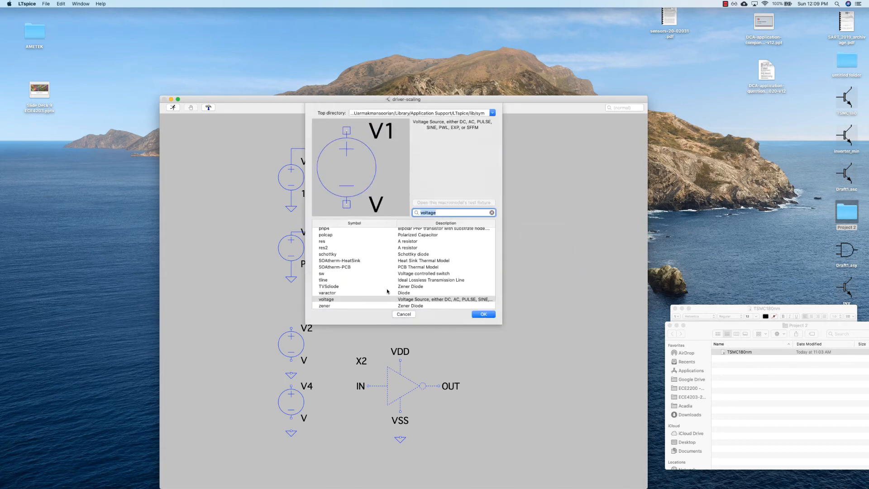
pyautogui.scroll(5, 380, 289)
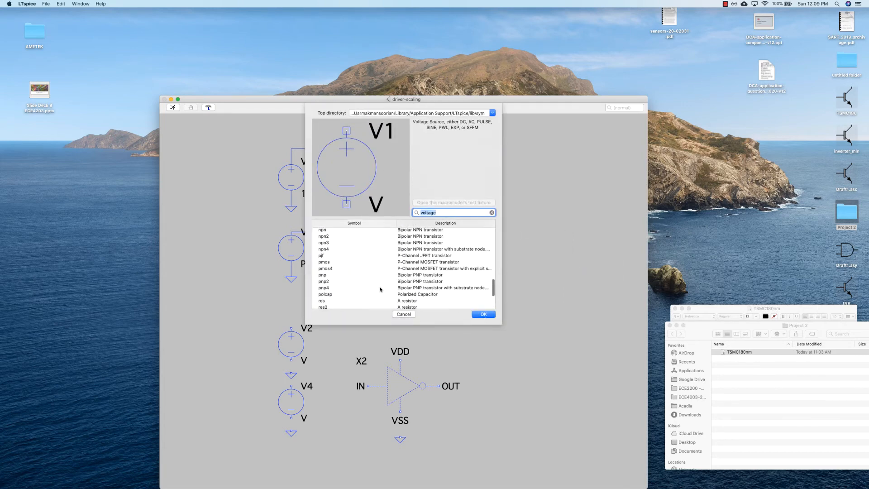
pyautogui.scroll(6, 380, 290)
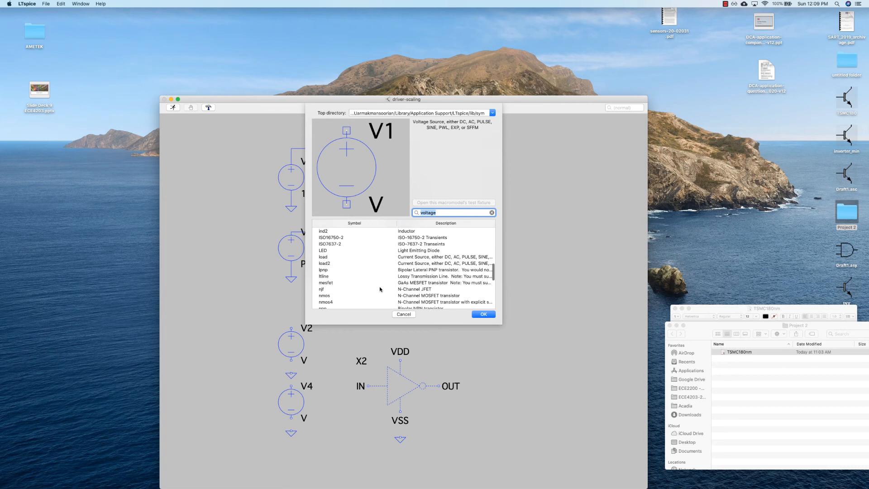
pyautogui.scroll(8, 380, 288)
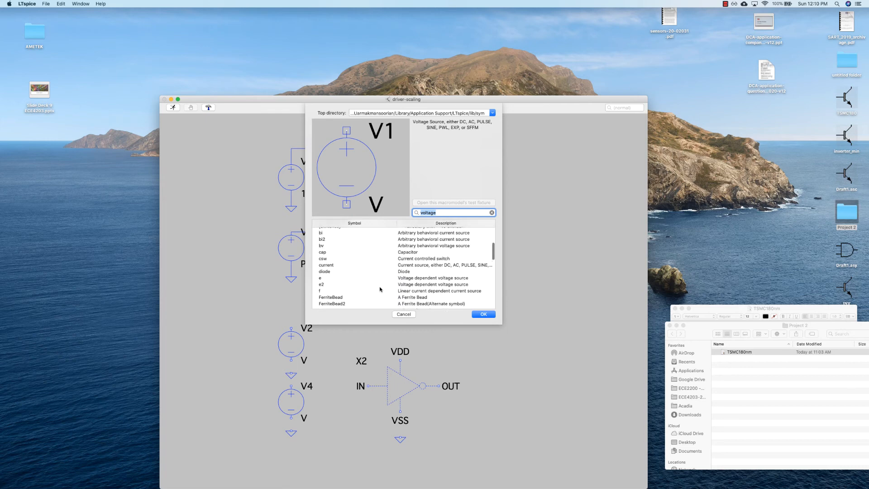
pyautogui.click(322, 253)
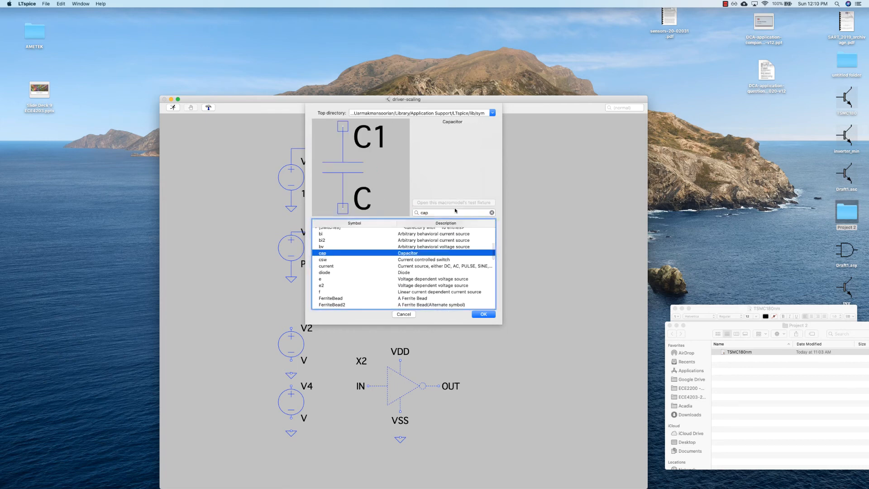
pyautogui.click(484, 315)
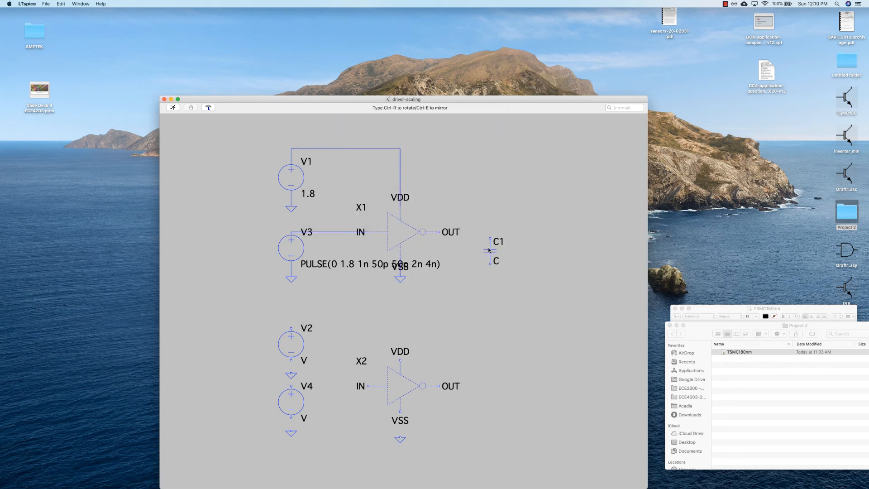
pyautogui.click(488, 248)
pyautogui.press('Escape')
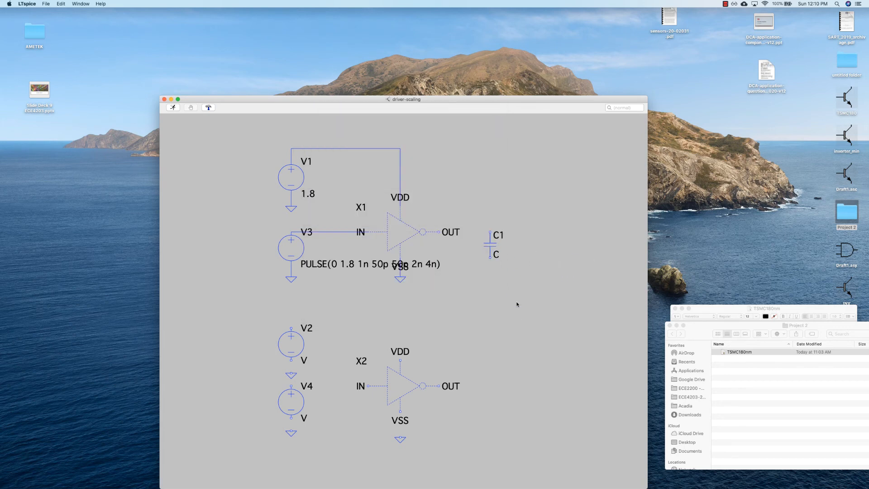
# Step: Wire X1's OUT pin to C1's upper terminal, and C1's lower terminal back to X1's VSS ground connection
pyautogui.rightClick(480, 290)
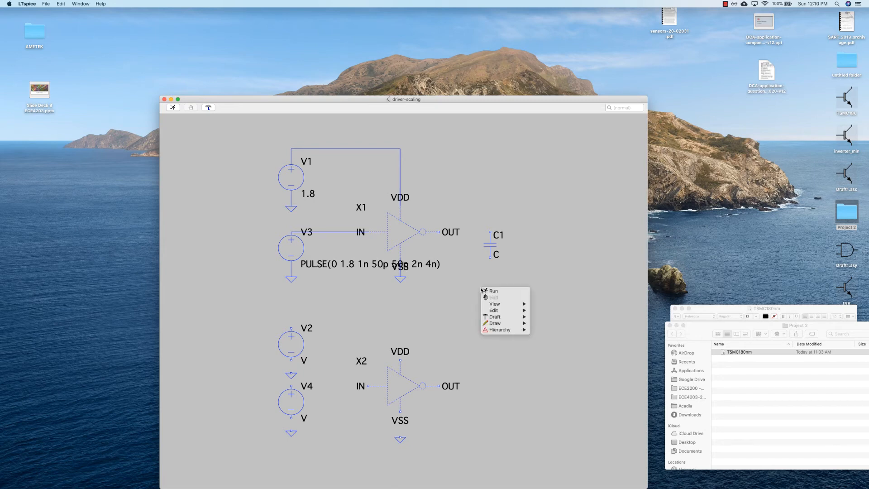
pyautogui.moveTo(498, 317)
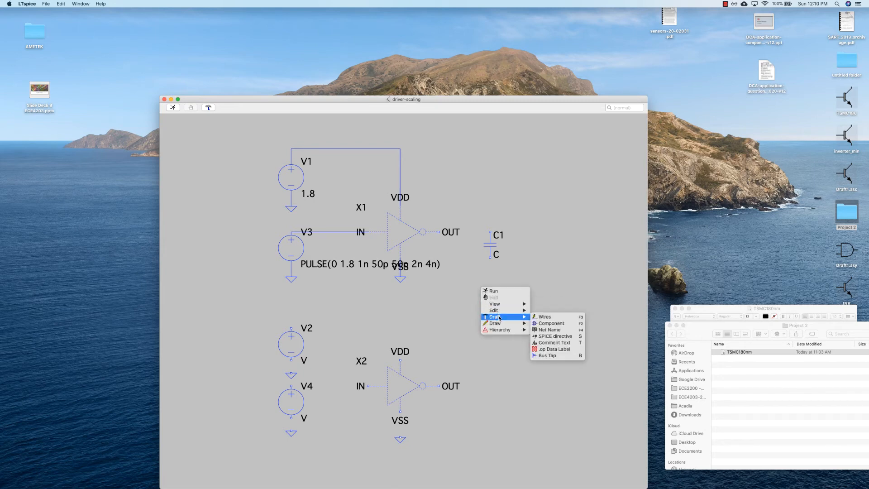
pyautogui.click(551, 319)
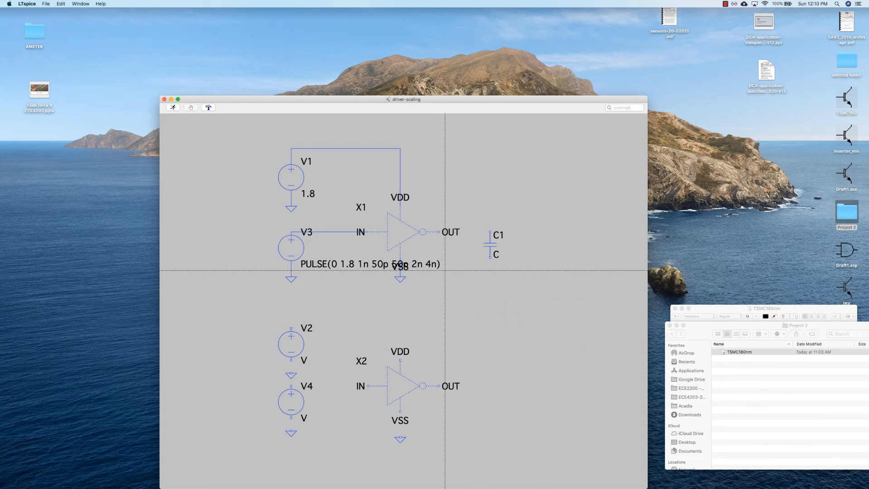
pyautogui.click(438, 232)
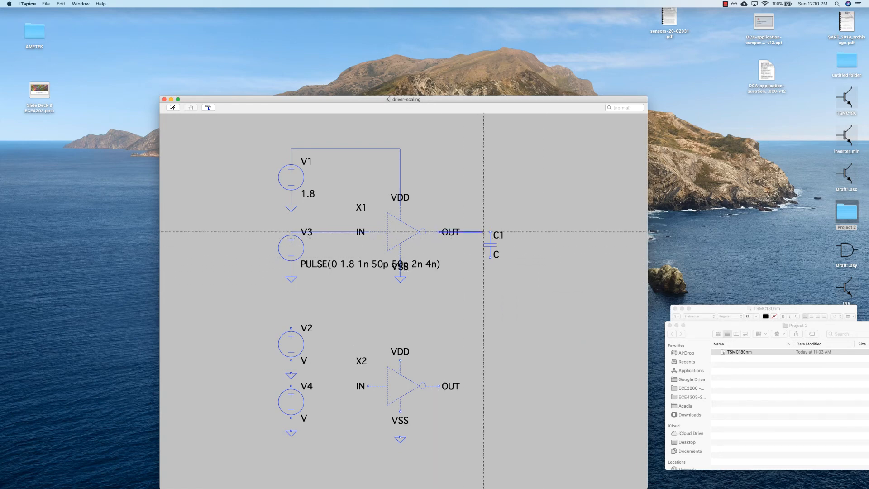
pyautogui.click(490, 232)
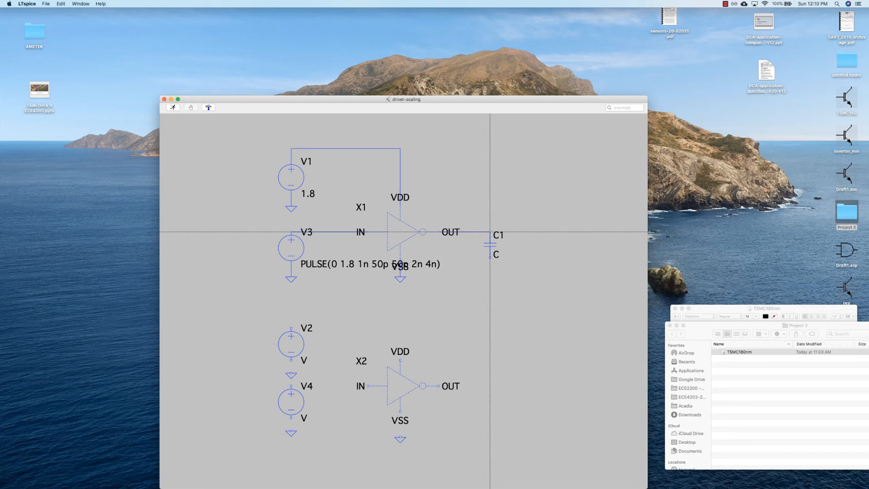
pyautogui.click(490, 258)
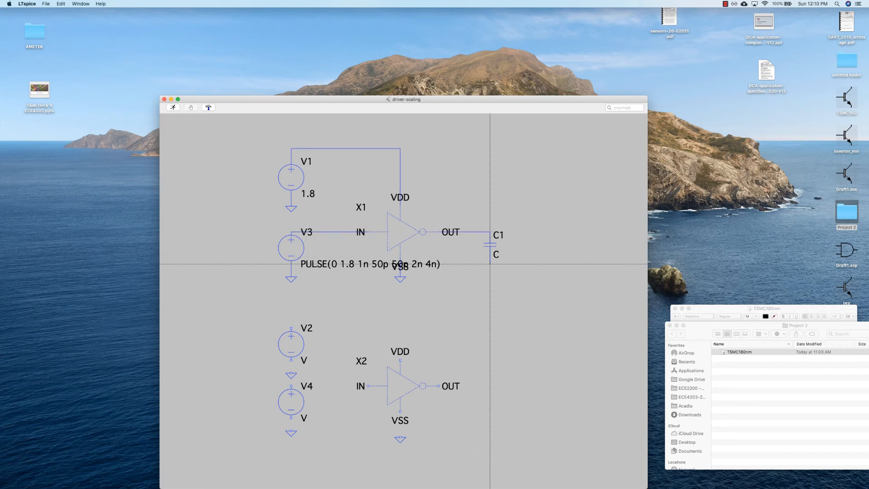
pyautogui.click(400, 264)
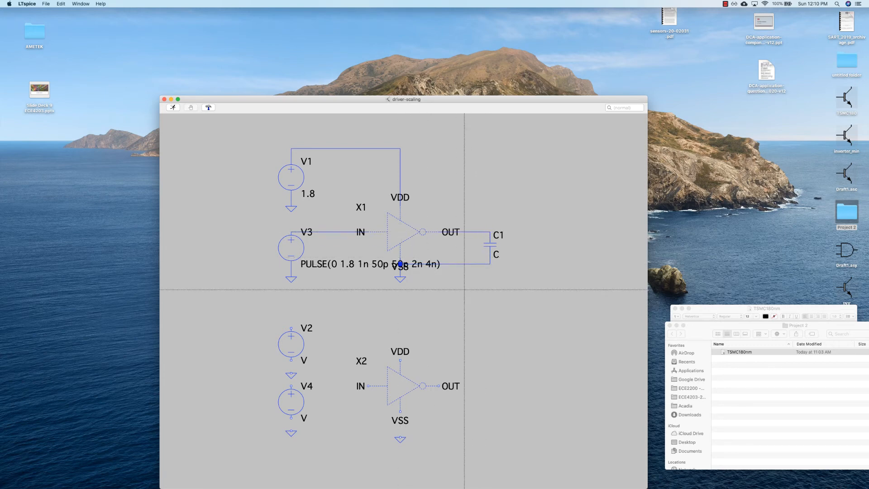
pyautogui.rightClick(479, 310)
# Step: Set C1's capacitance to 10f
pyautogui.rightClick(492, 244)
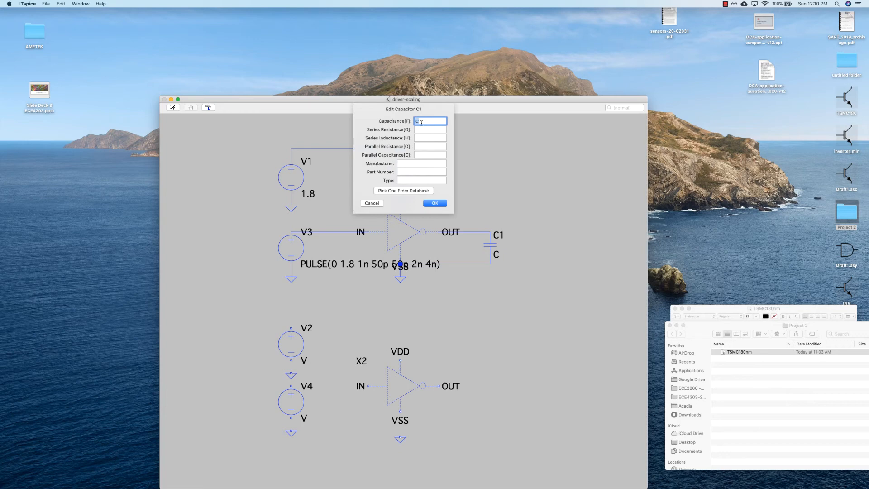
pyautogui.write('10f')
pyautogui.click(438, 202)
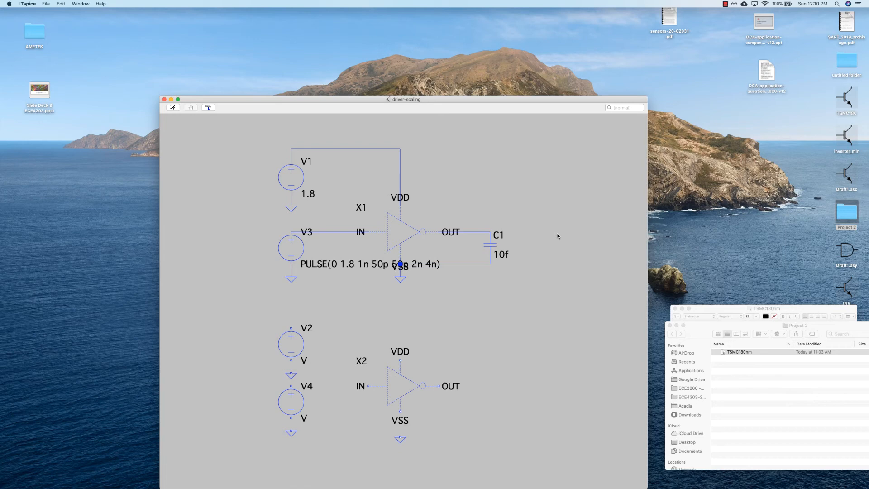
# Step: Delete the entire lower circuit with V2, V4, X2 and their grounds, then move and enlarge the schematic window
pyautogui.rightClick(266, 312)
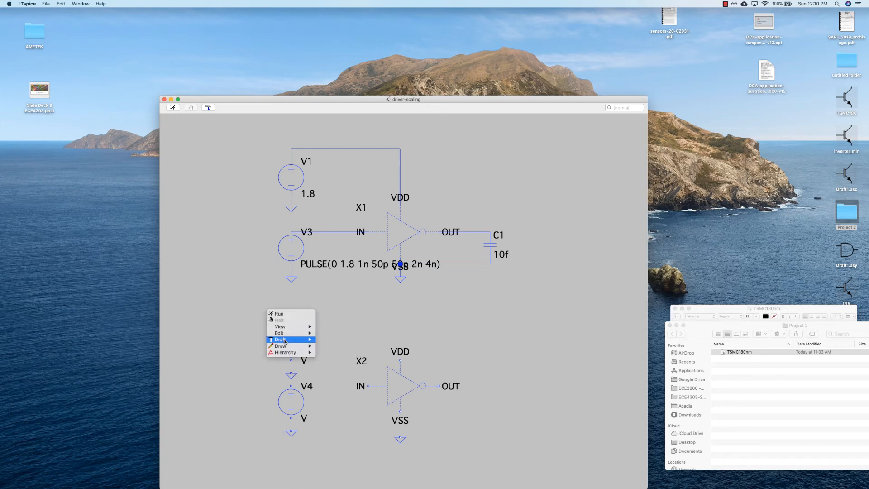
pyautogui.moveTo(285, 341)
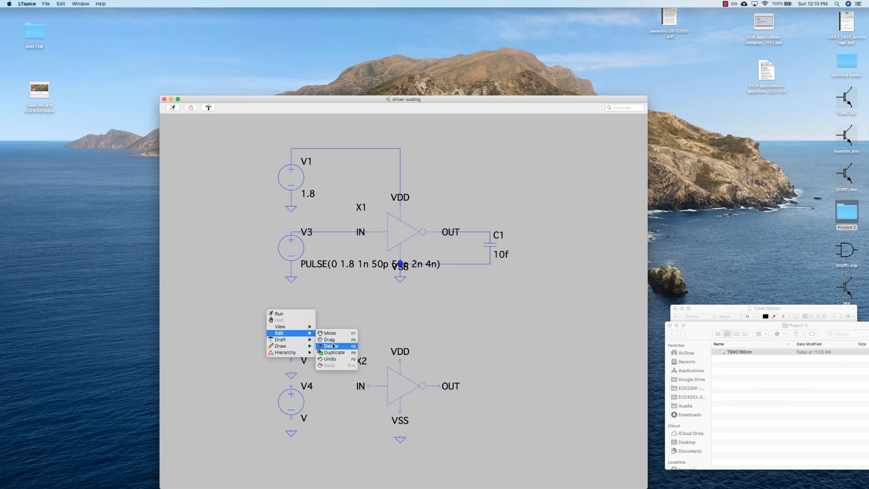
pyautogui.click(333, 346)
pyautogui.moveTo(257, 307); pyautogui.dragTo(490, 466)
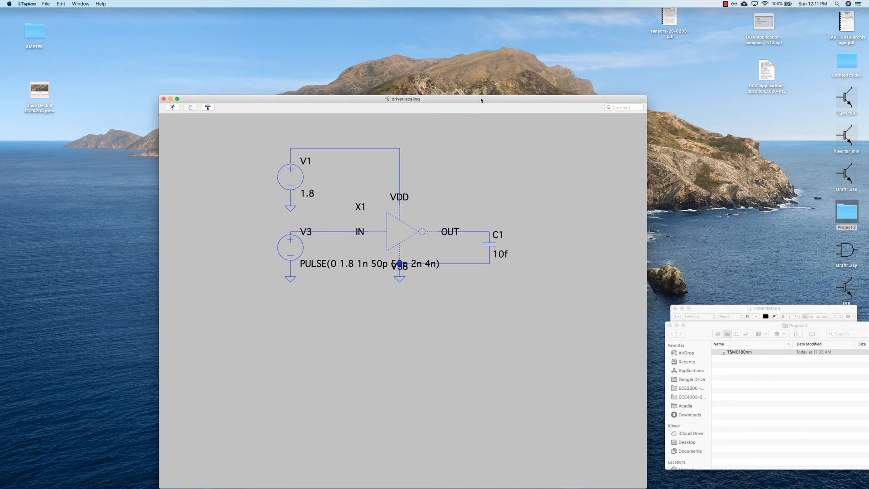
pyautogui.moveTo(481, 100); pyautogui.dragTo(440, 27)
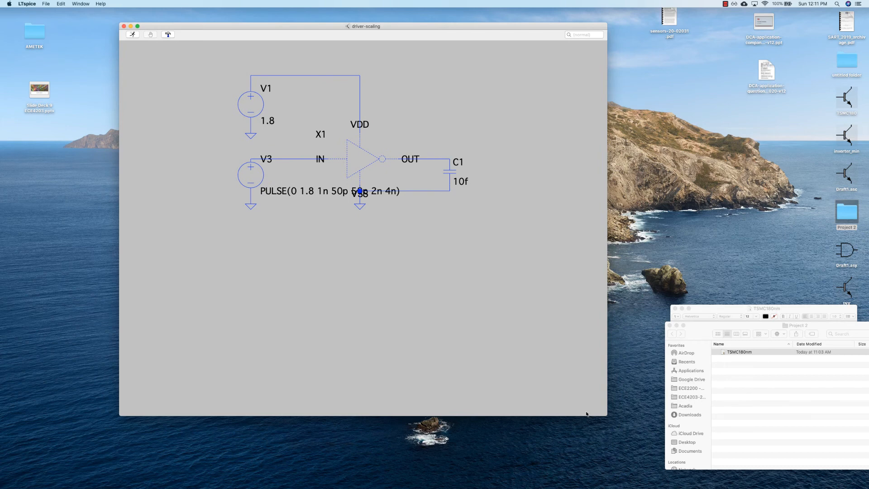
pyautogui.moveTo(607, 415); pyautogui.dragTo(664, 431)
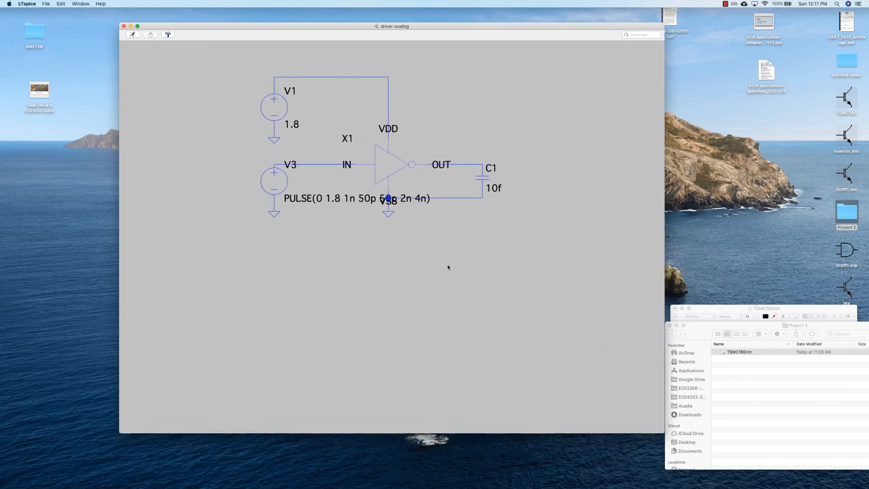
# Step: Start a new SPICE directive and copy the entire TSMC180nm model text from the TextEdit document
pyautogui.rightClick(347, 248)
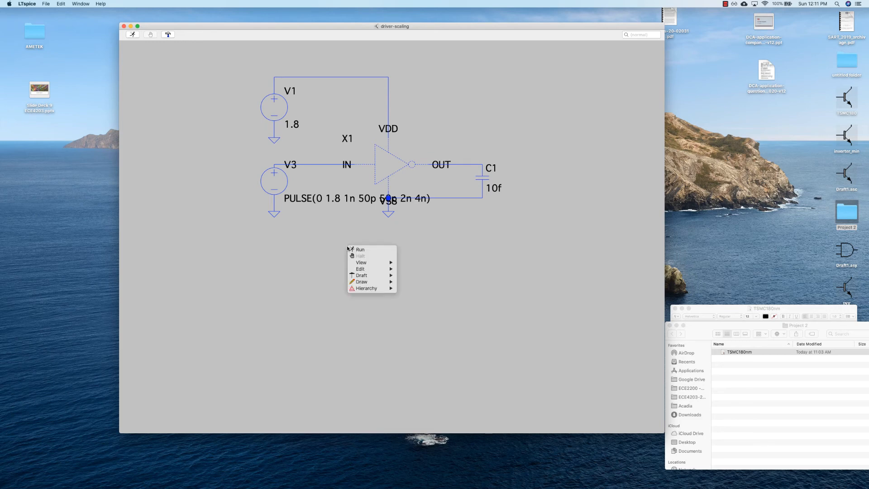
pyautogui.moveTo(367, 270)
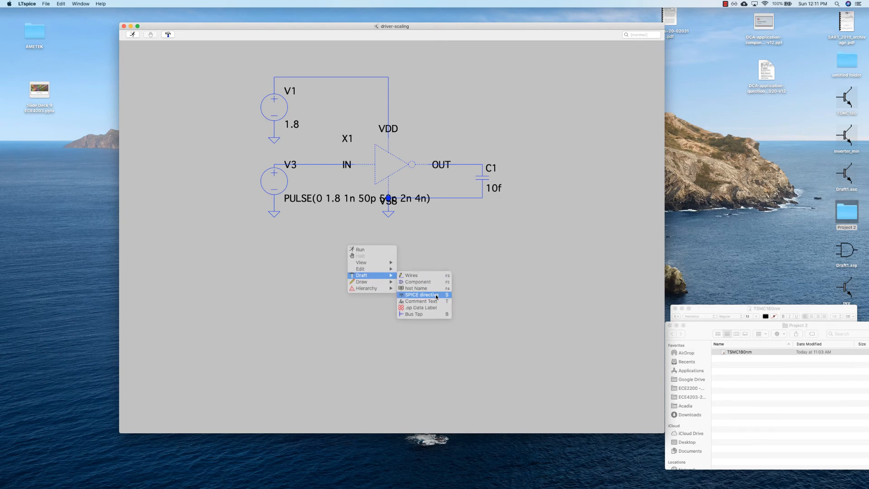
pyautogui.click(437, 297)
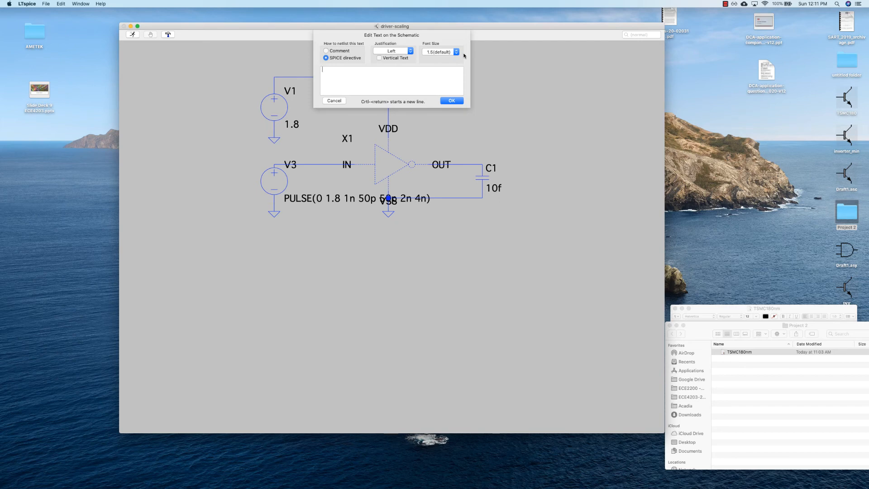
pyautogui.click(739, 352)
pyautogui.doubleClick(739, 353)
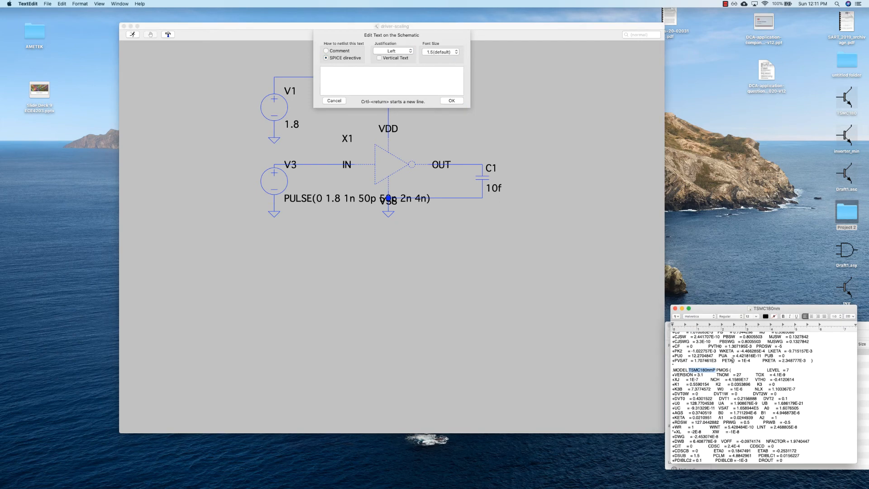
pyautogui.click(809, 376)
pyautogui.press('super+a')
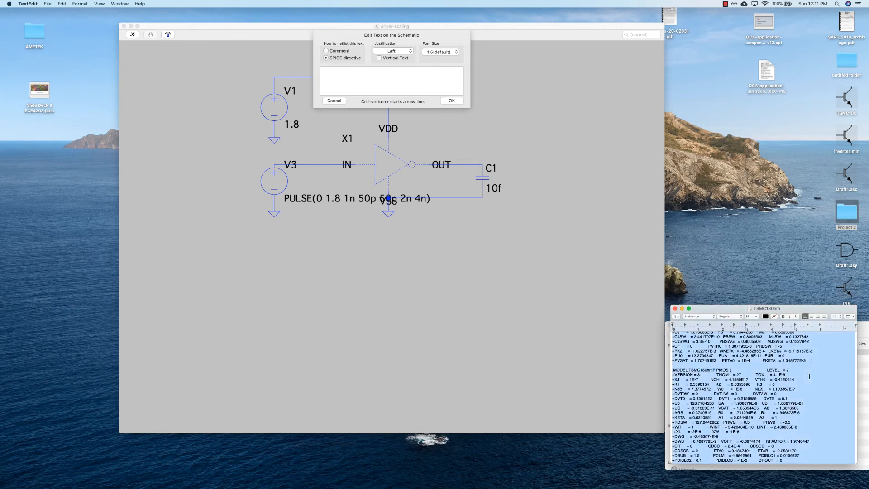
# Step: Paste the TSMC180nm NMOS and PMOS model text into the SPICE directive and place it in the empty area below C1
pyautogui.click(451, 101)
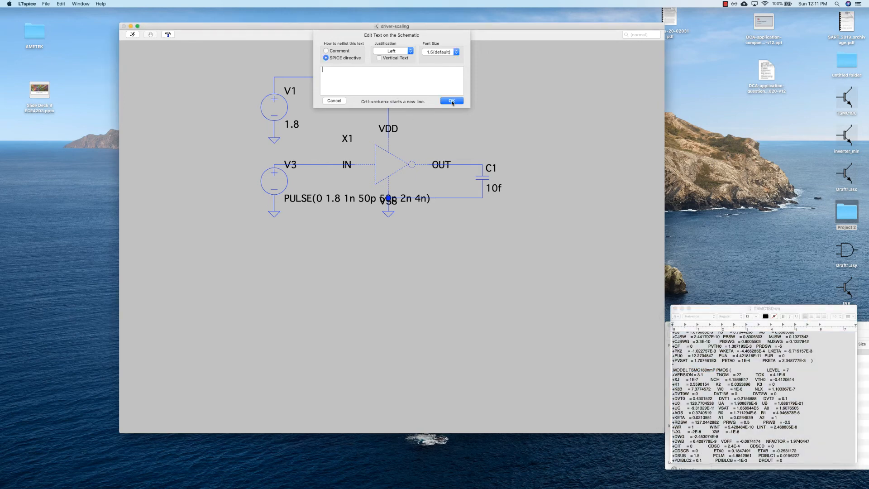
pyautogui.press('super+v')
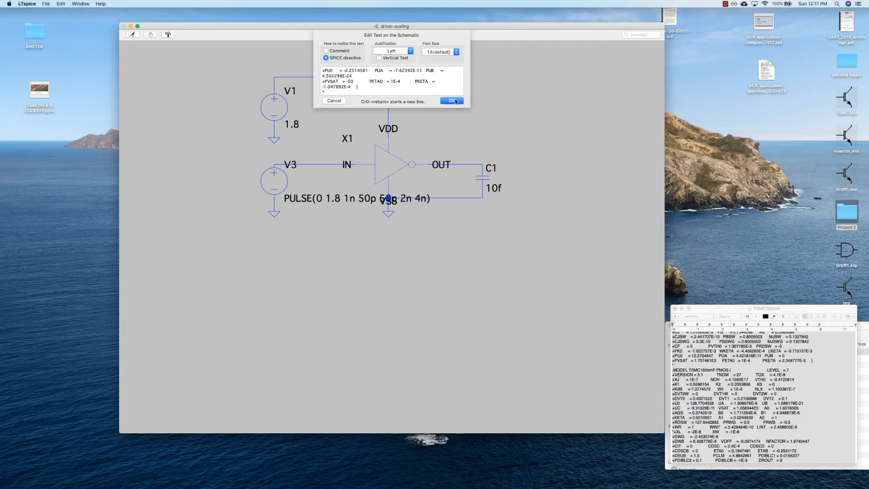
pyautogui.press('Return')
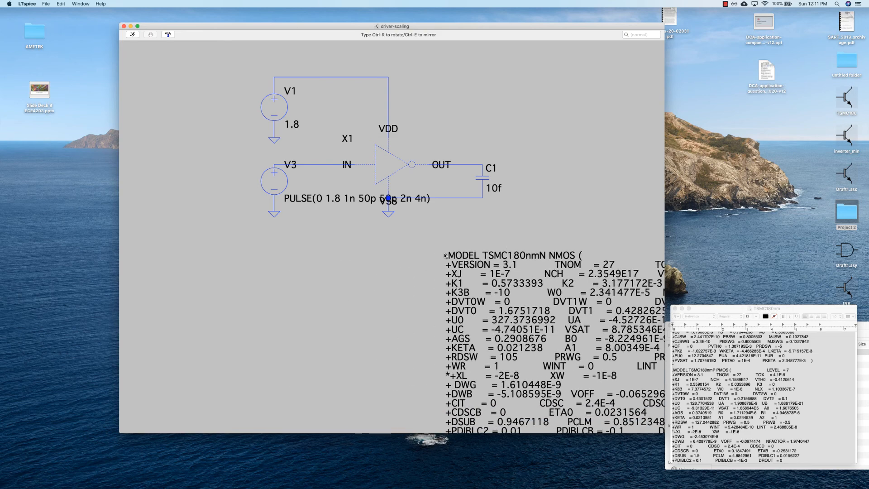
pyautogui.click(450, 266)
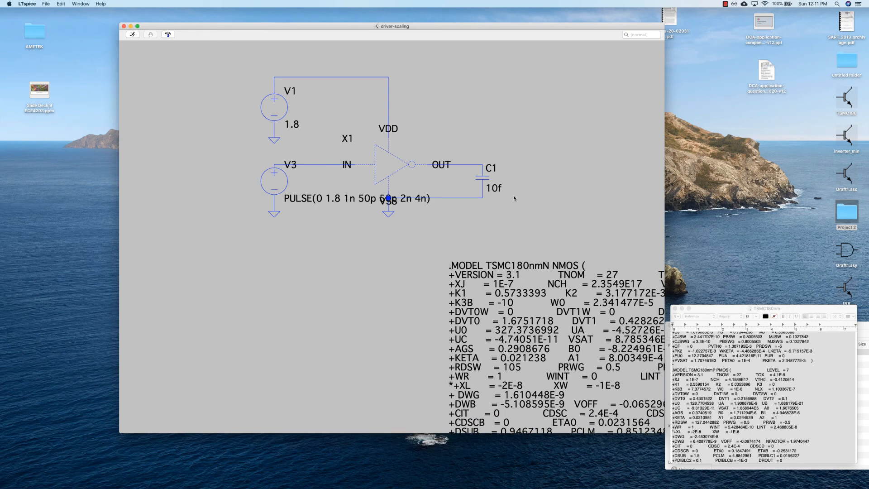
# Step: Add the SPICE directive ".tran 10p 10n" and place it in the empty area below V3, beside the model text
pyautogui.scroll(-5, 455, 186)
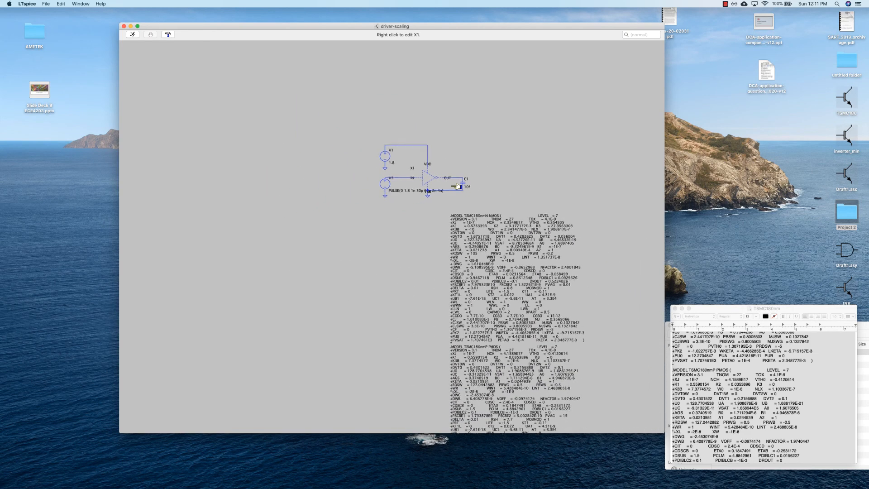
pyautogui.scroll(-1, 456, 187)
pyautogui.scroll(2, 455, 240)
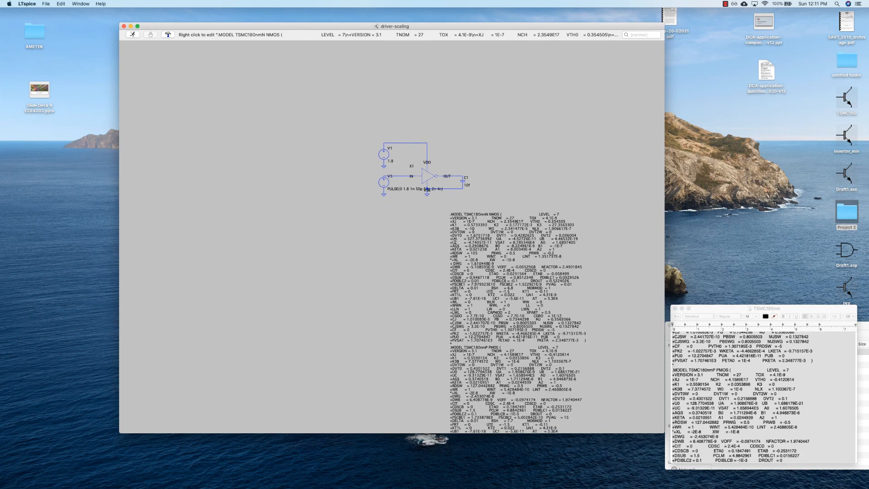
pyautogui.moveTo(453, 288); pyautogui.dragTo(408, 236)
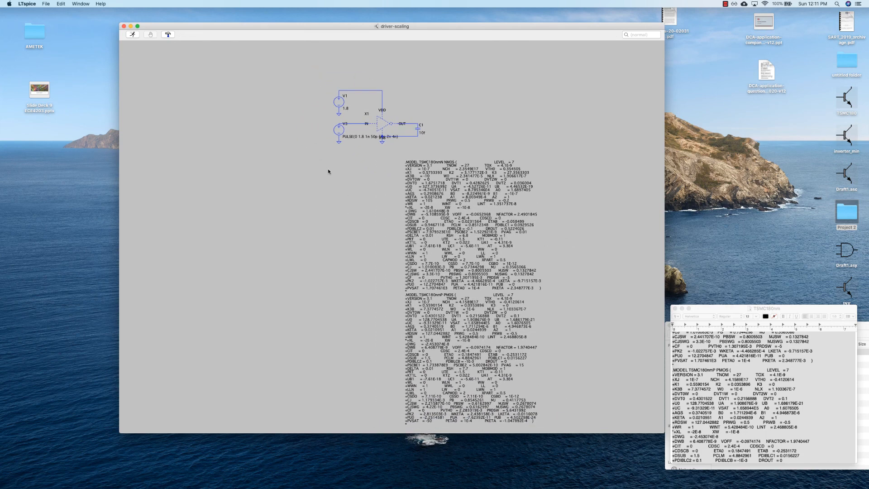
pyautogui.scroll(2, 328, 169)
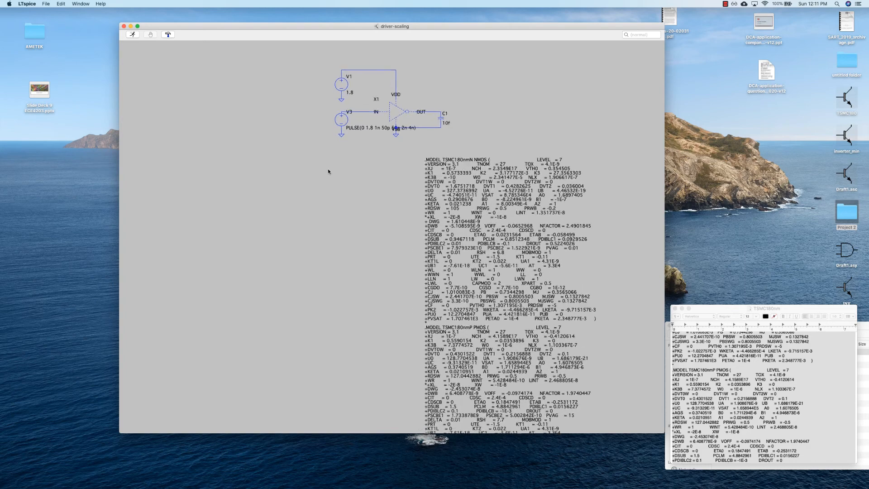
pyautogui.rightClick(321, 192)
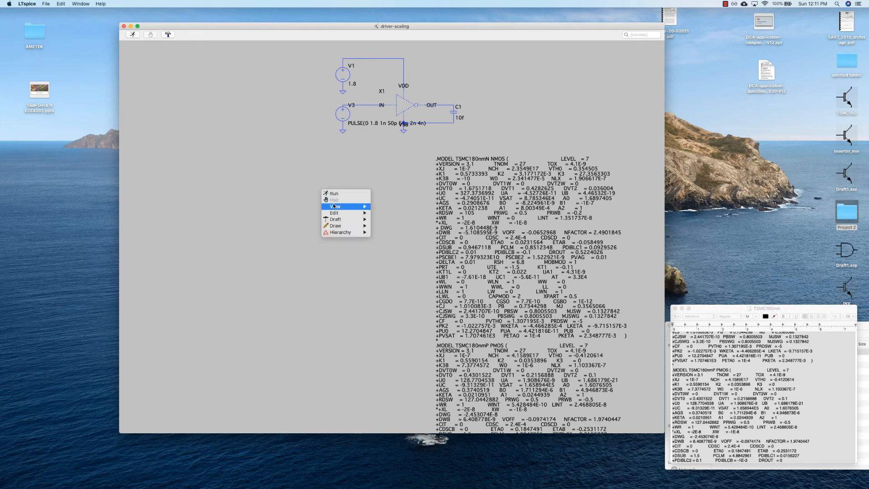
pyautogui.moveTo(337, 219)
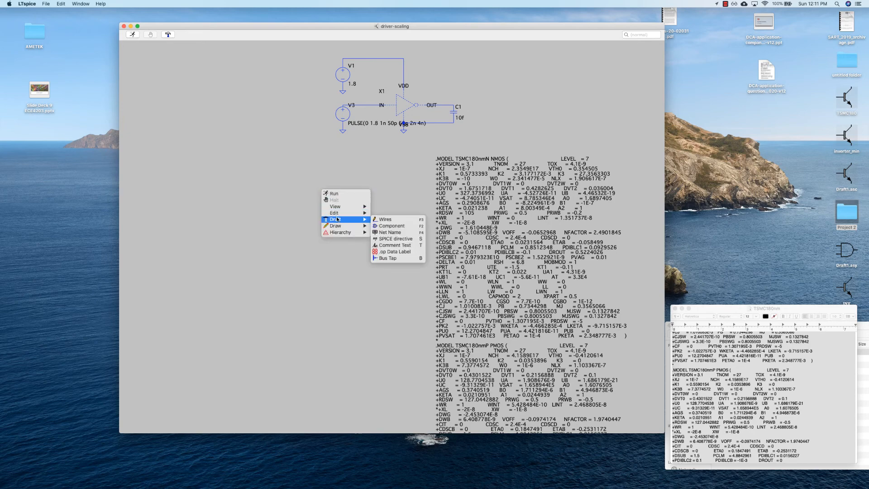
pyautogui.click(408, 239)
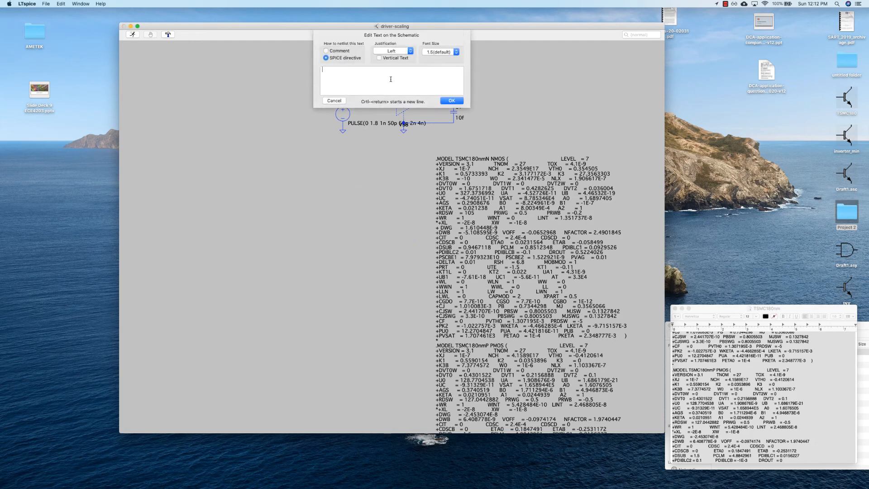
pyautogui.write('.tran 10')
pyautogui.press('BackSpace')
pyautogui.write('n')
pyautogui.click(453, 101)
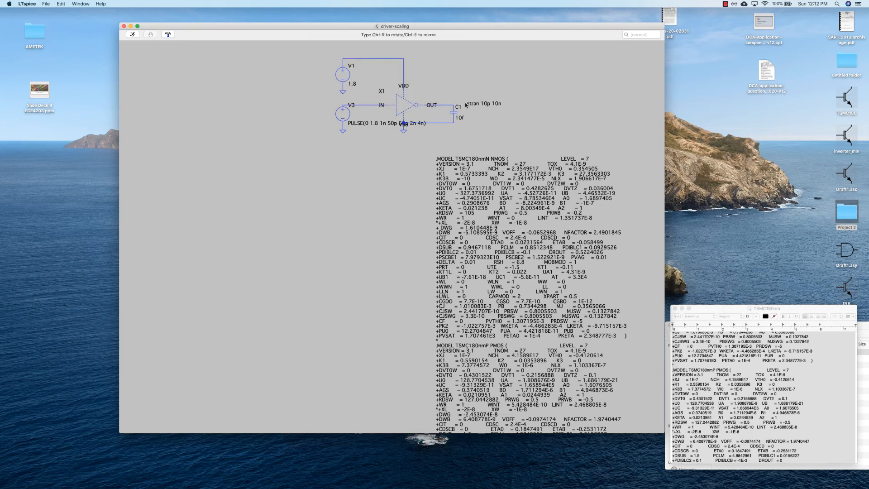
pyautogui.click(294, 165)
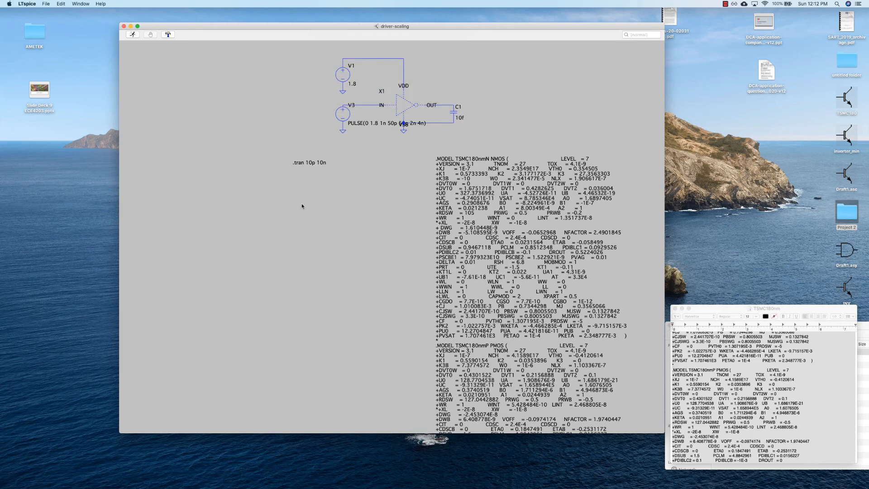
# Step: Run the transient simulation and move the waveform window toward the edge of the schematic
pyautogui.click(133, 35)
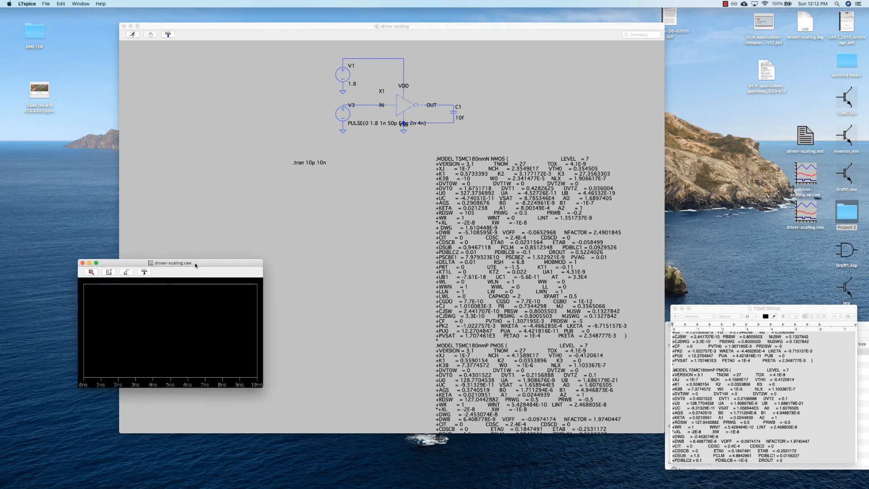
pyautogui.moveTo(195, 266); pyautogui.dragTo(159, 221)
# Step: Tile the driver-scaling schematic window in the upper half of the screen and the waveform window in the lower half
pyautogui.click(321, 189)
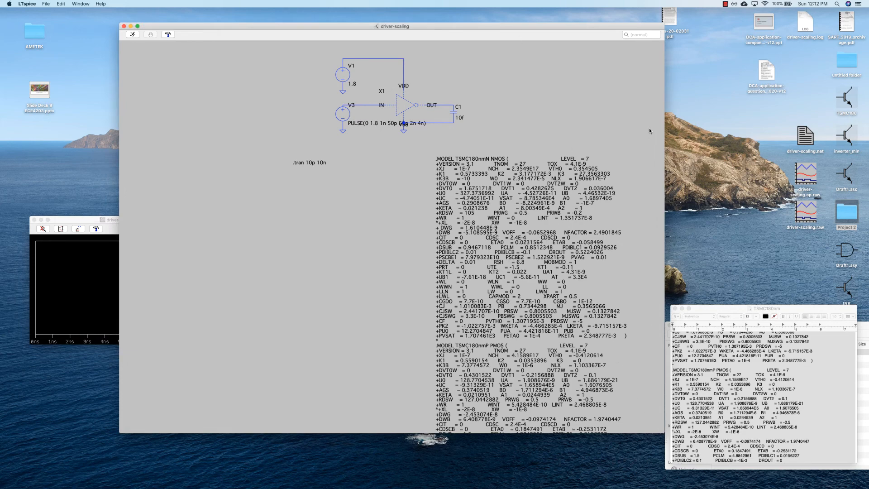
pyautogui.click(735, 3)
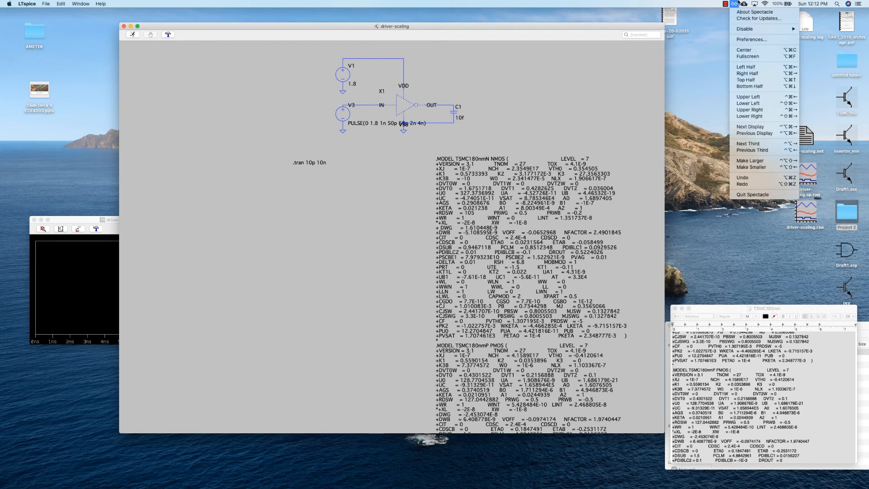
pyautogui.click(754, 80)
pyautogui.click(171, 254)
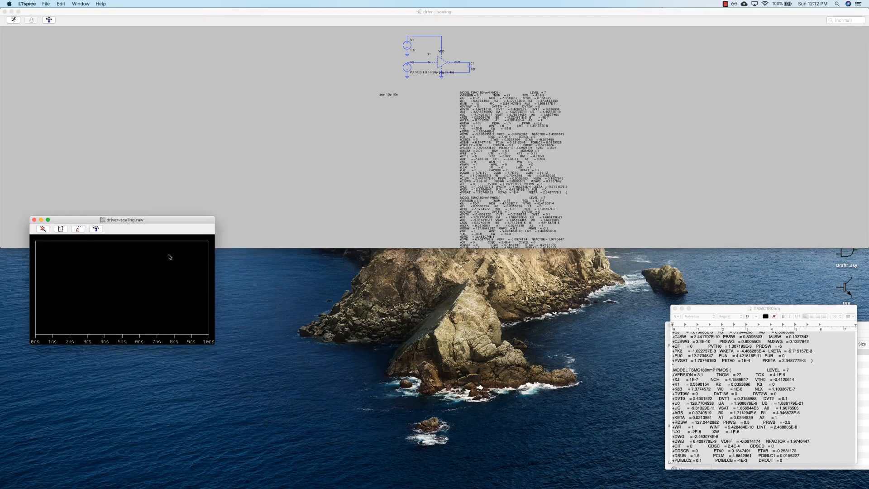
pyautogui.click(734, 3)
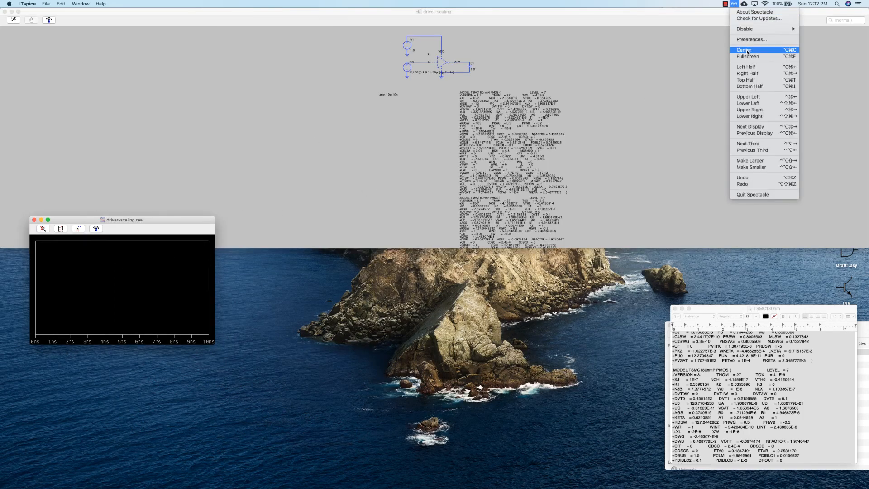
pyautogui.click(751, 87)
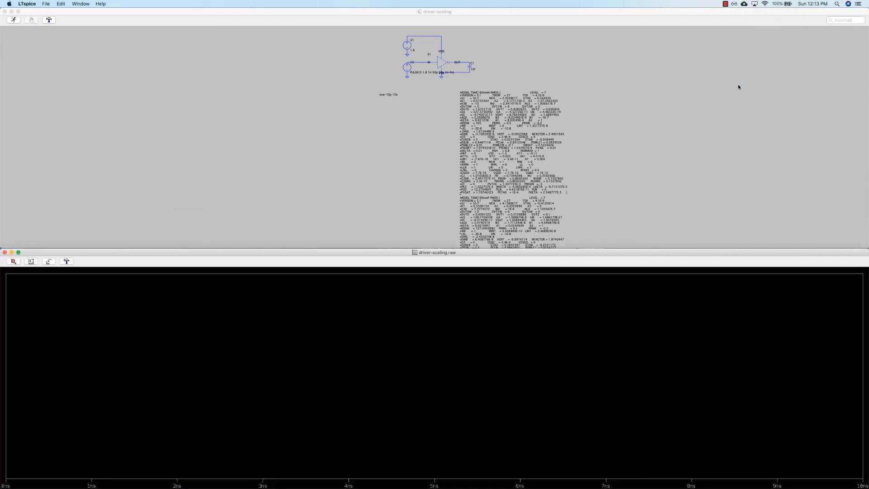
# Step: Plot the voltages at the input and output nets of inverter X1 in the waveform window
pyautogui.click(445, 99)
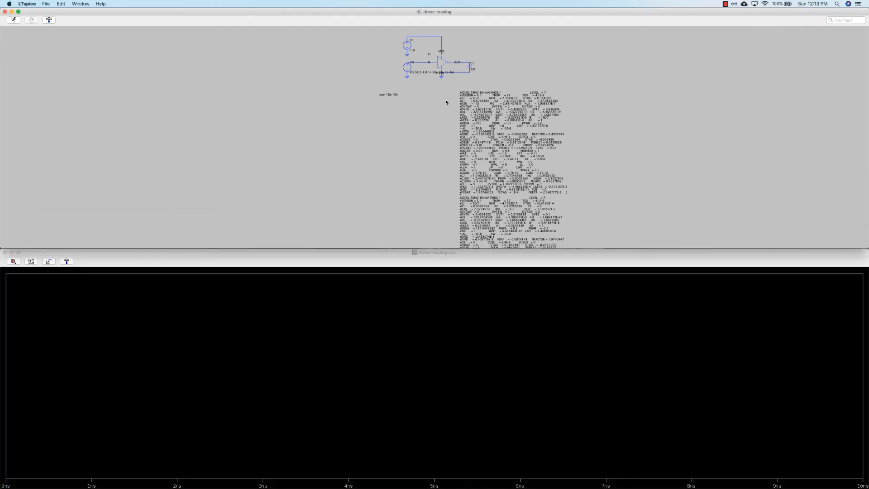
pyautogui.scroll(5, 446, 100)
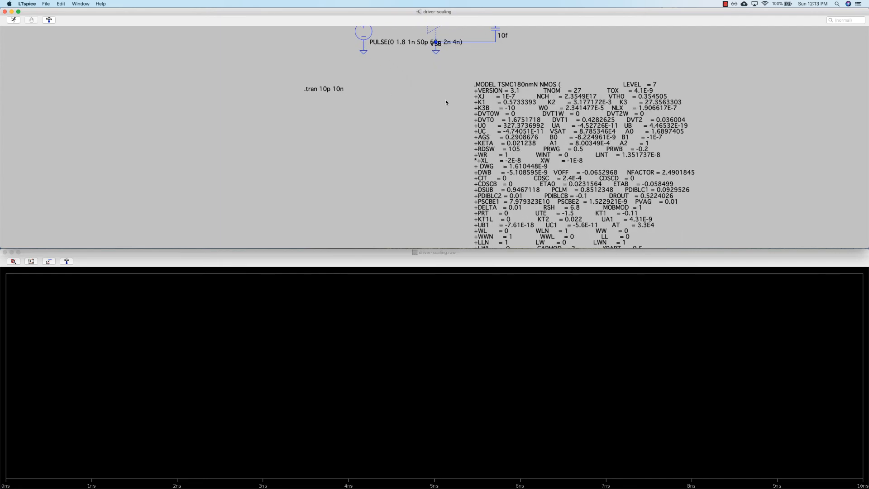
pyautogui.moveTo(444, 100); pyautogui.dragTo(444, 193)
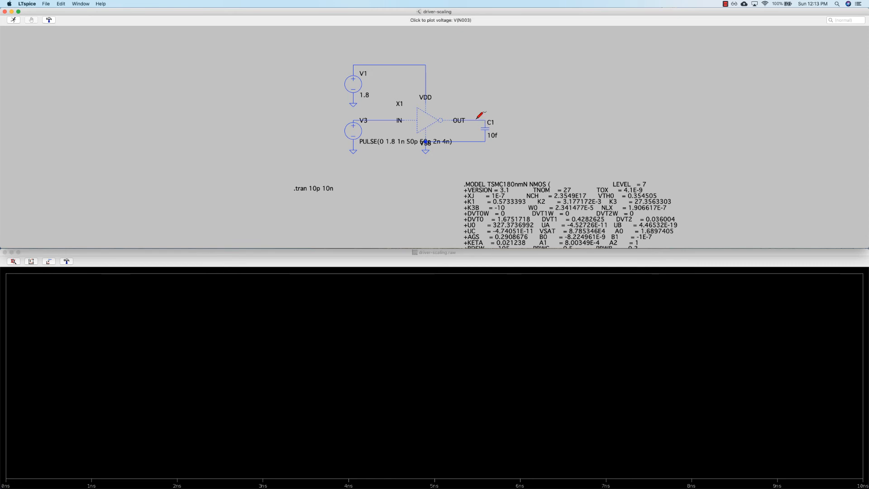
pyautogui.click(383, 119)
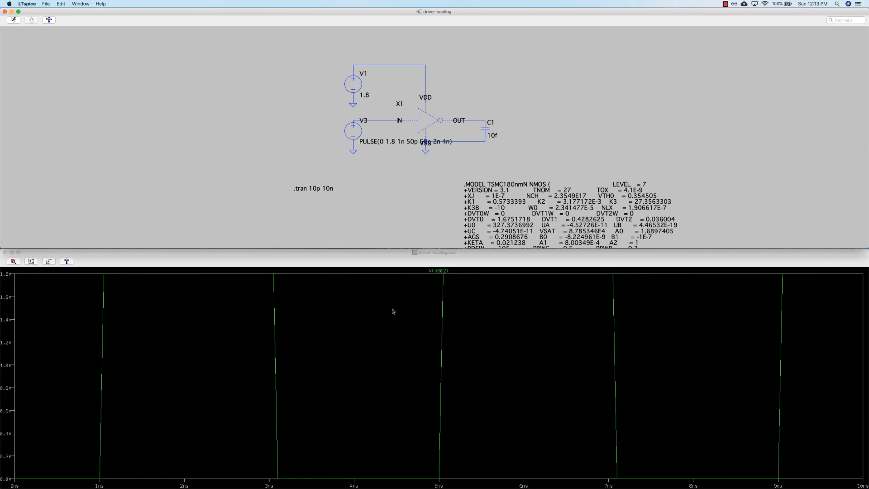
pyautogui.click(477, 120)
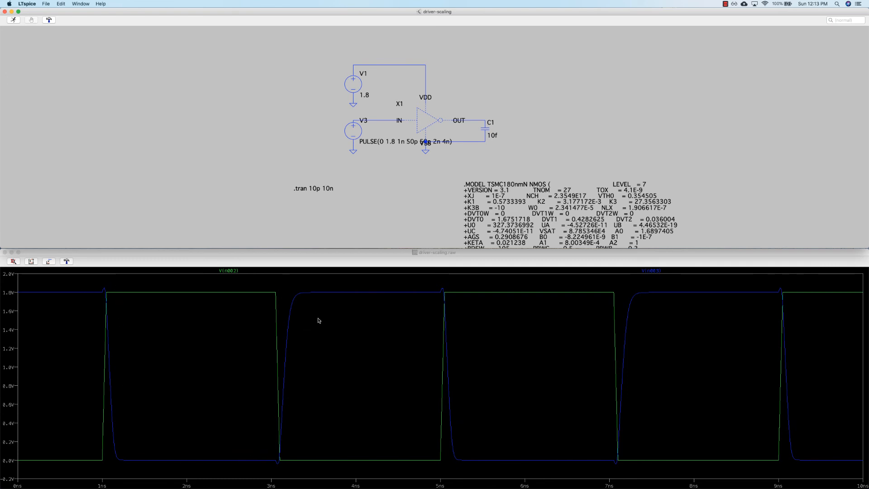
# Step: Set load capacitor C1's capacitance to 50f and rerun the transient simulation
pyautogui.rightClick(487, 126)
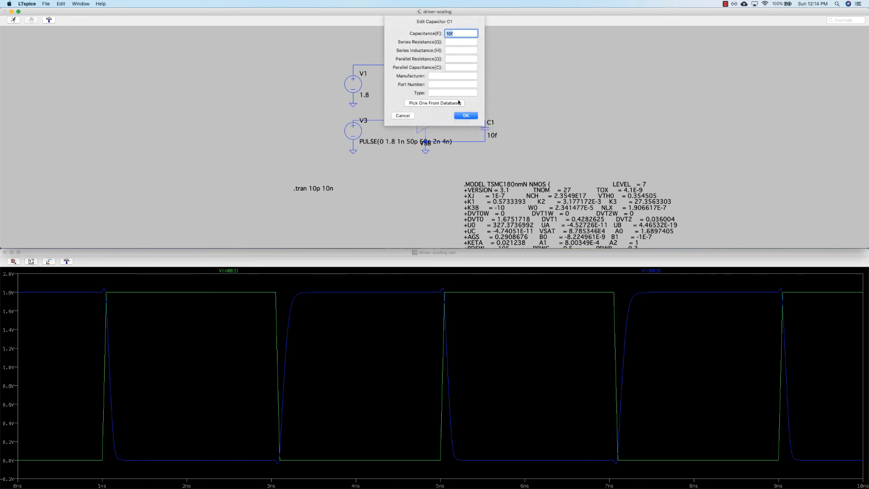
pyautogui.click(447, 33)
pyautogui.write('5')
pyautogui.click(453, 33)
pyautogui.press('BackSpace')
pyautogui.click(466, 117)
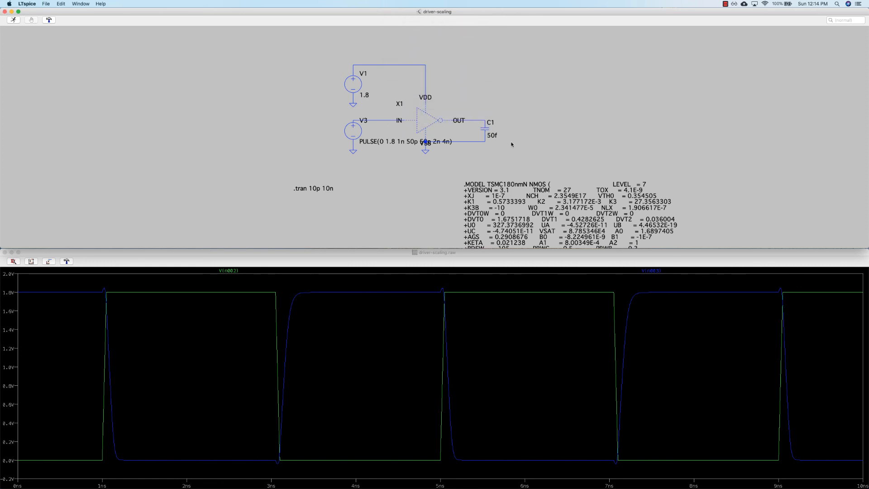
pyautogui.click(14, 20)
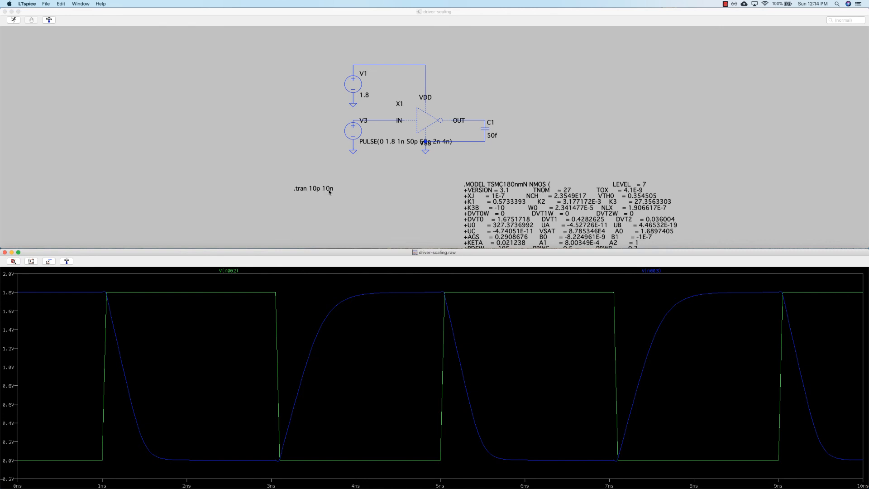
pyautogui.click(372, 200)
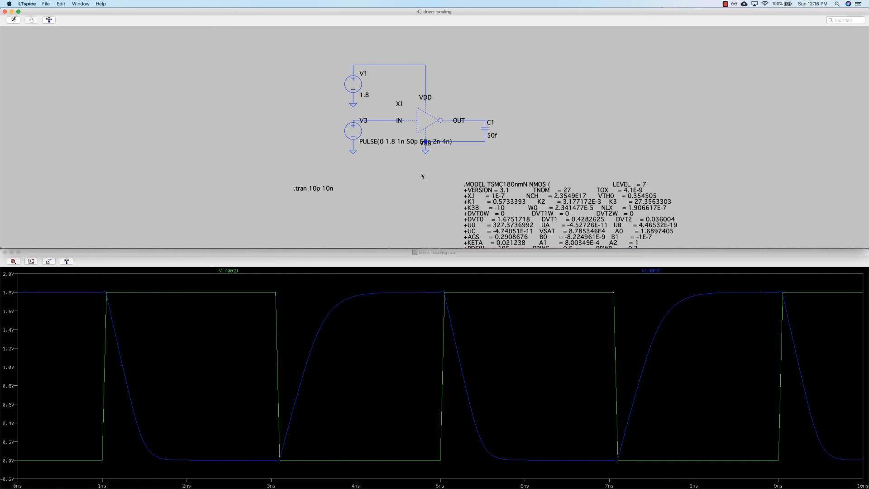
pyautogui.rightClick(430, 122)
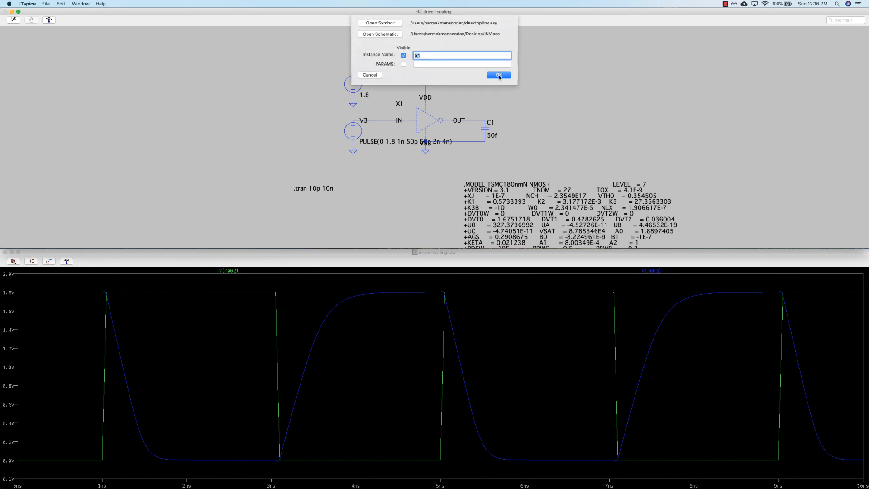
pyautogui.click(404, 64)
pyautogui.click(424, 65)
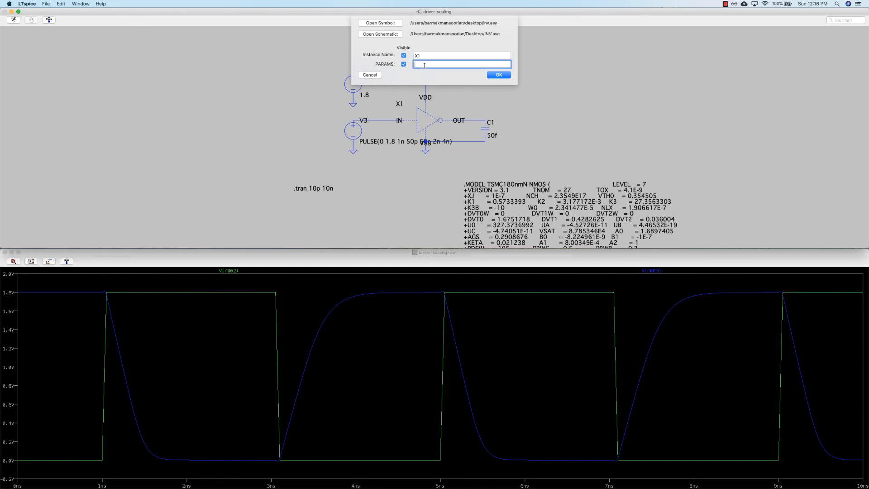
pyautogui.write('MN=5')
pyautogui.write('MP=')
pyautogui.press('Escape')
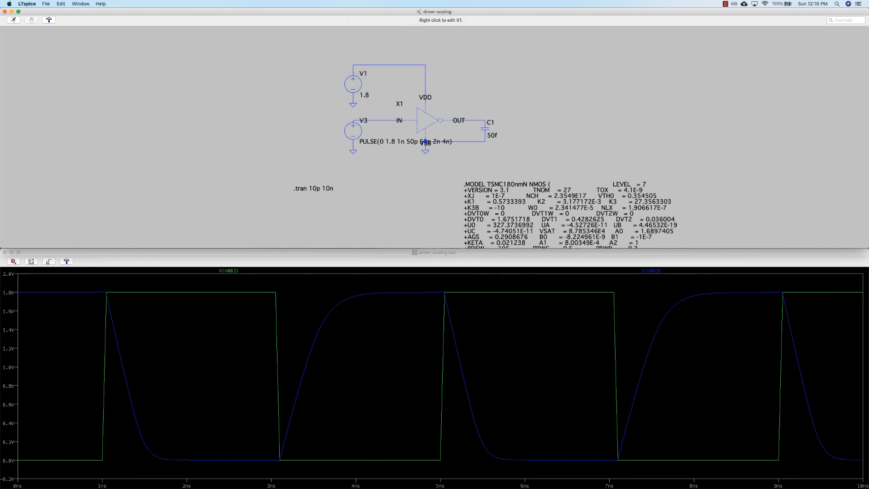
# Step: Open the INV schematic from X1, check the parallel-device setting of MOSFET M2, and close the schematic unchanged
pyautogui.rightClick(428, 121)
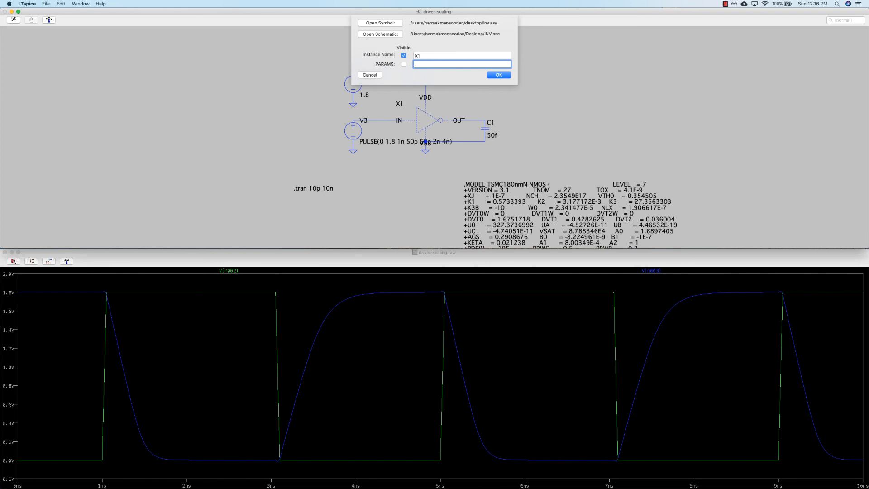
pyautogui.click(381, 34)
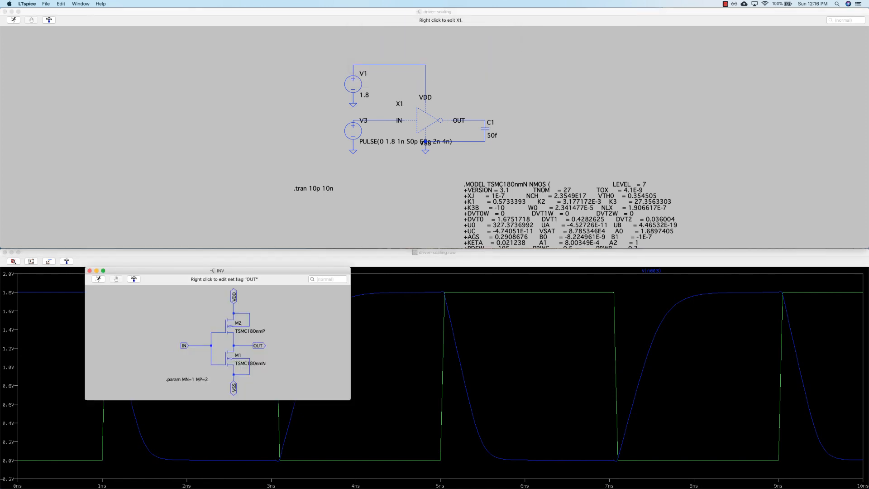
pyautogui.rightClick(230, 325)
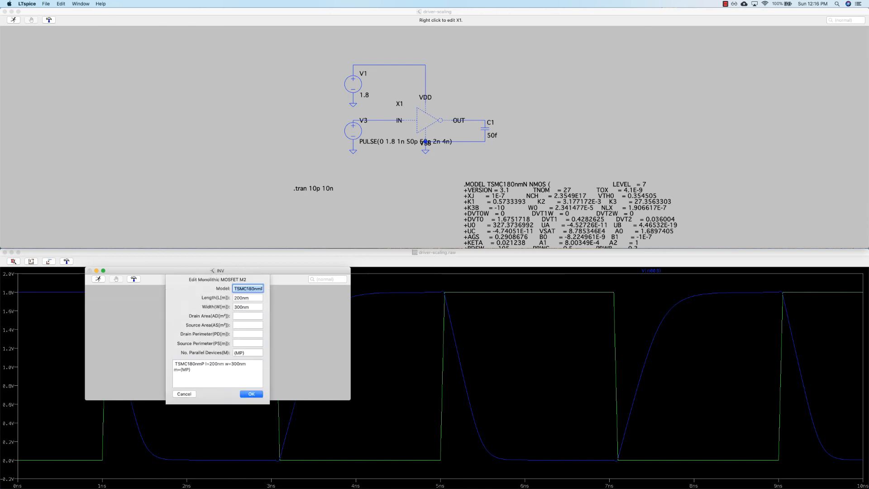
pyautogui.click(184, 394)
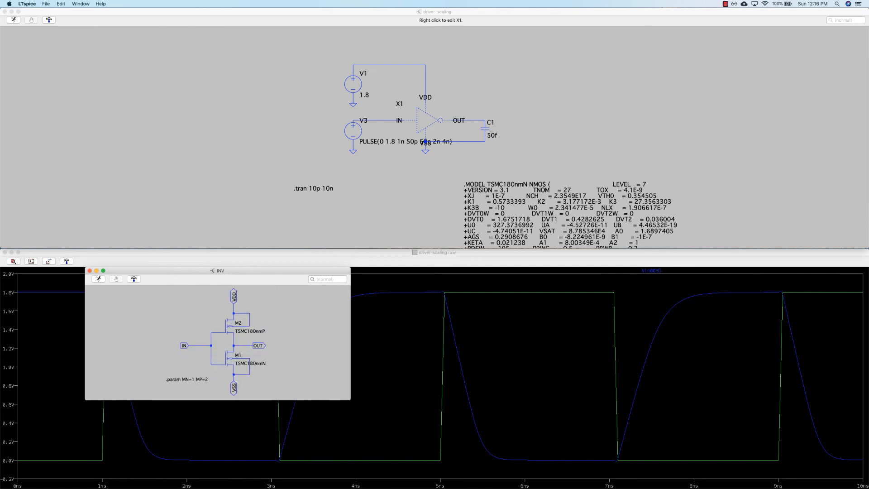
pyautogui.rightClick(144, 298)
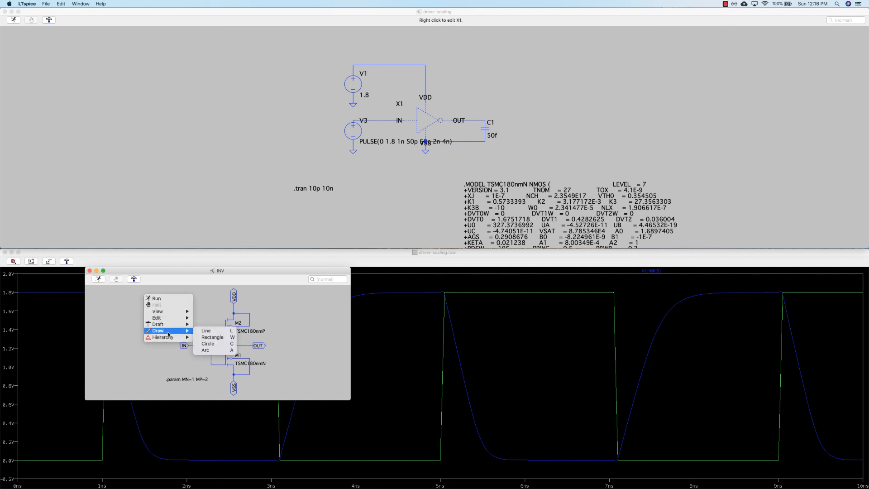
pyautogui.moveTo(179, 337)
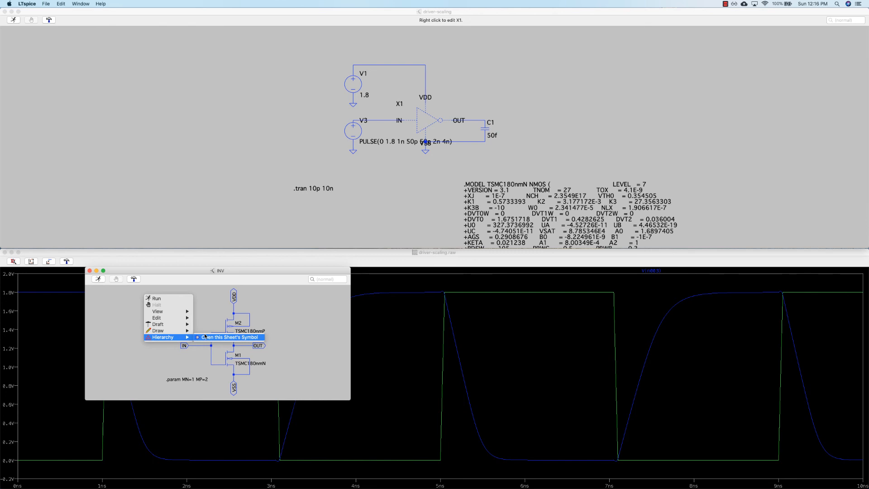
pyautogui.click(97, 314)
pyautogui.click(89, 271)
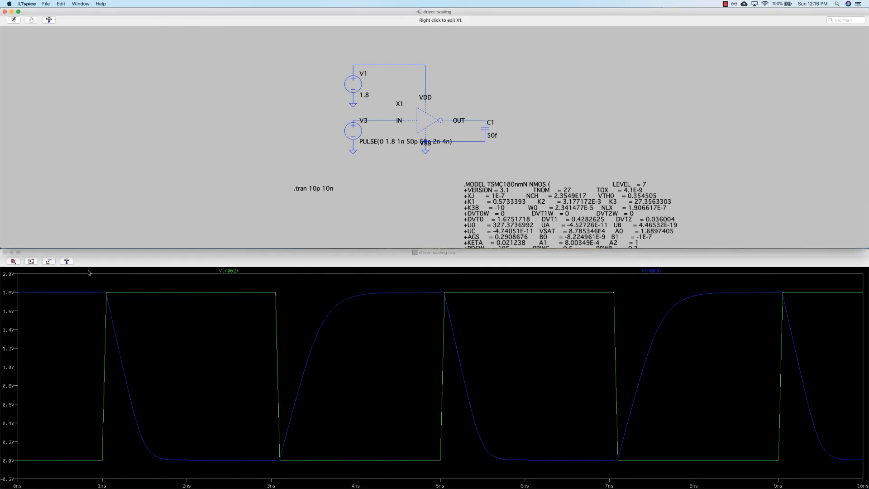
# Step: Set the PARAMS of inverter instance X1 to "MN=5 MP=10"
pyautogui.rightClick(430, 116)
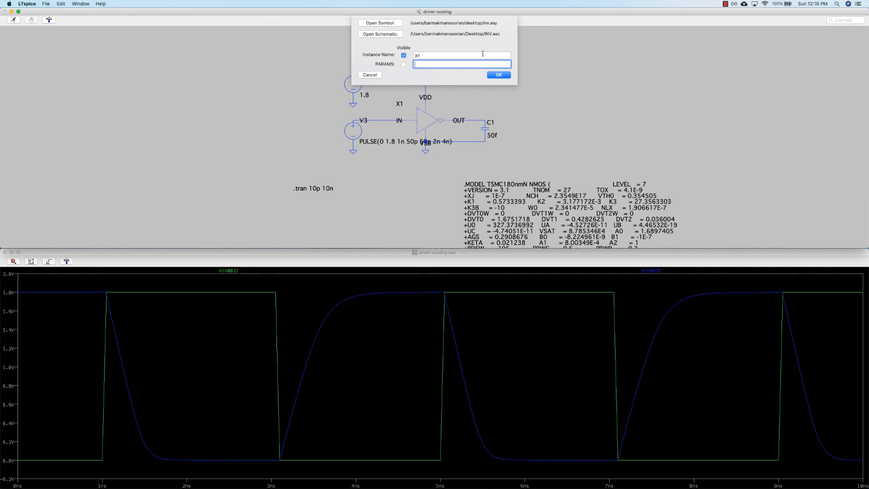
pyautogui.write('MN=5 MP=10')
pyautogui.click(502, 75)
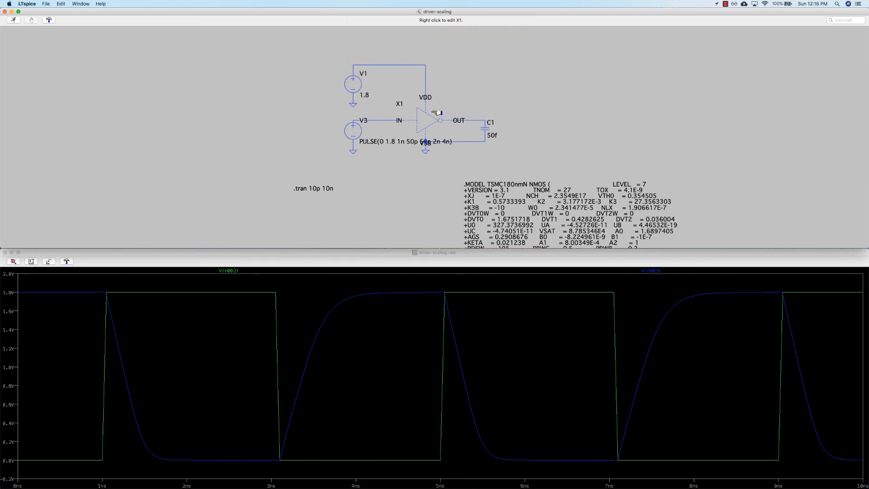
# Step: Save the driver-scaling schematic and rerun the transient simulation with the scaled inverter
pyautogui.click(45, 4)
pyautogui.click(54, 42)
pyautogui.click(15, 21)
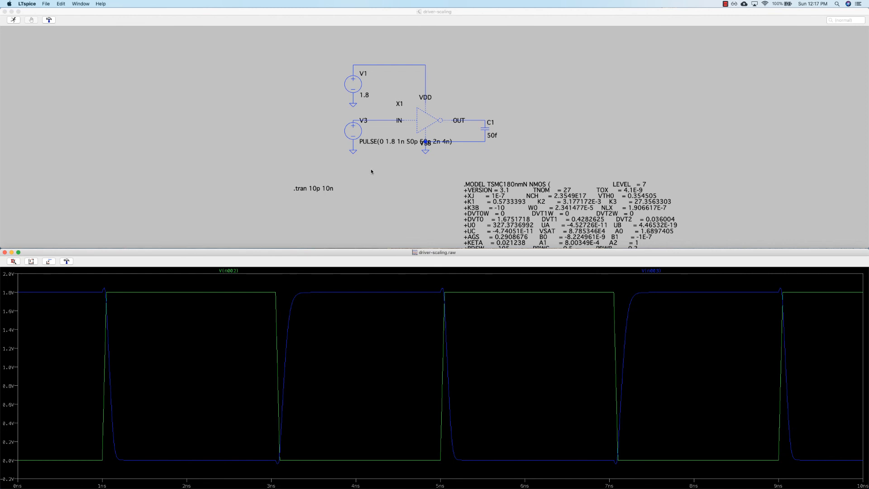
pyautogui.click(213, 109)
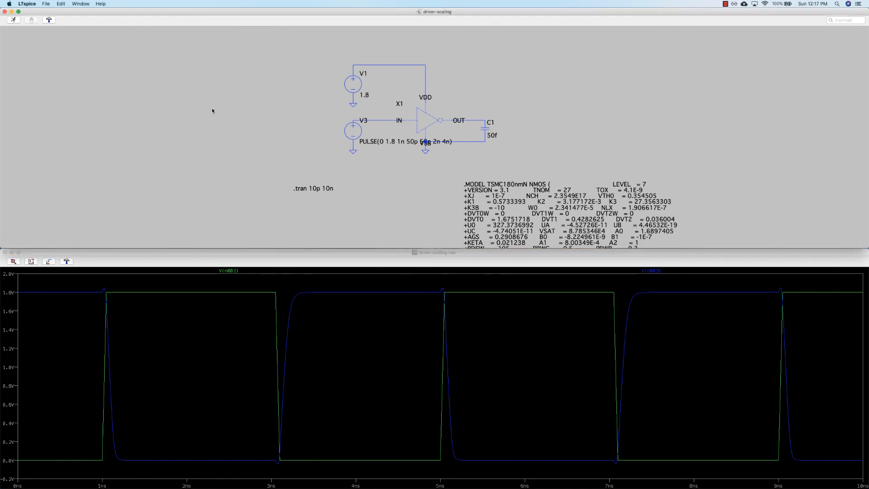
pyautogui.scroll(-3, 212, 110)
pyautogui.scroll(2, 212, 108)
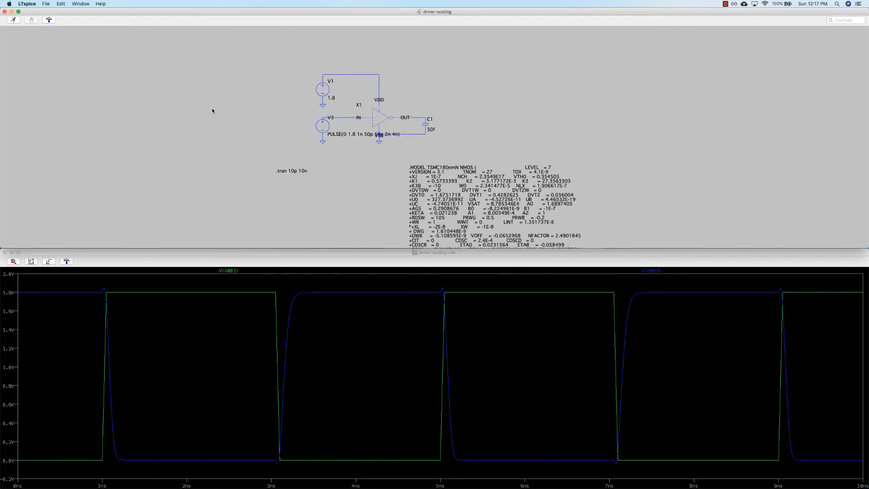